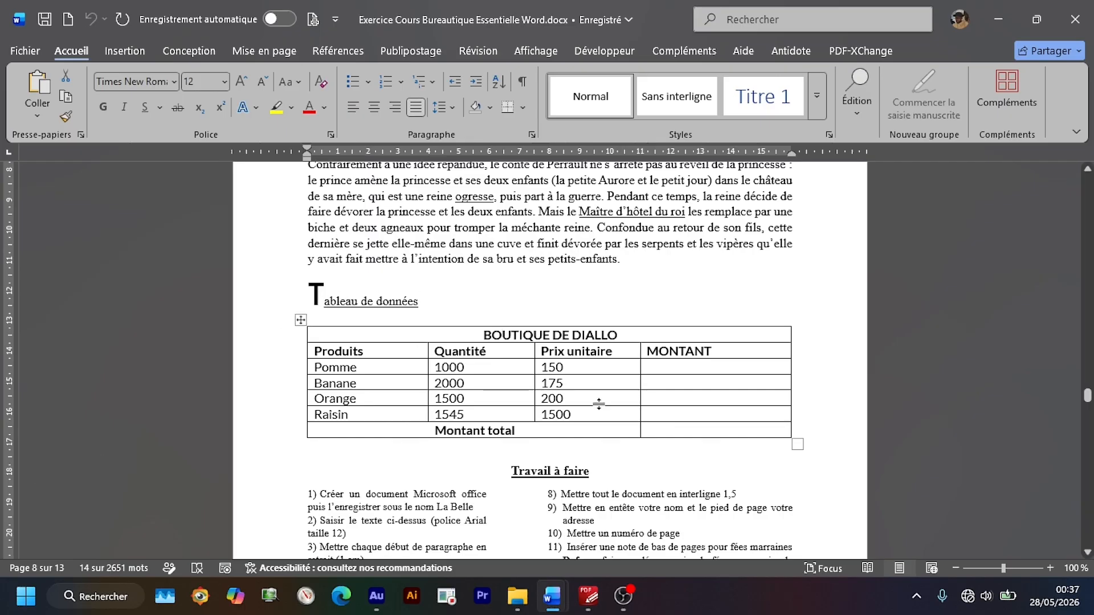
Step: Examine the data table's headings, products and quantities, and the numbered task list under "Travail à faire"
drag(459, 333, 621, 337)
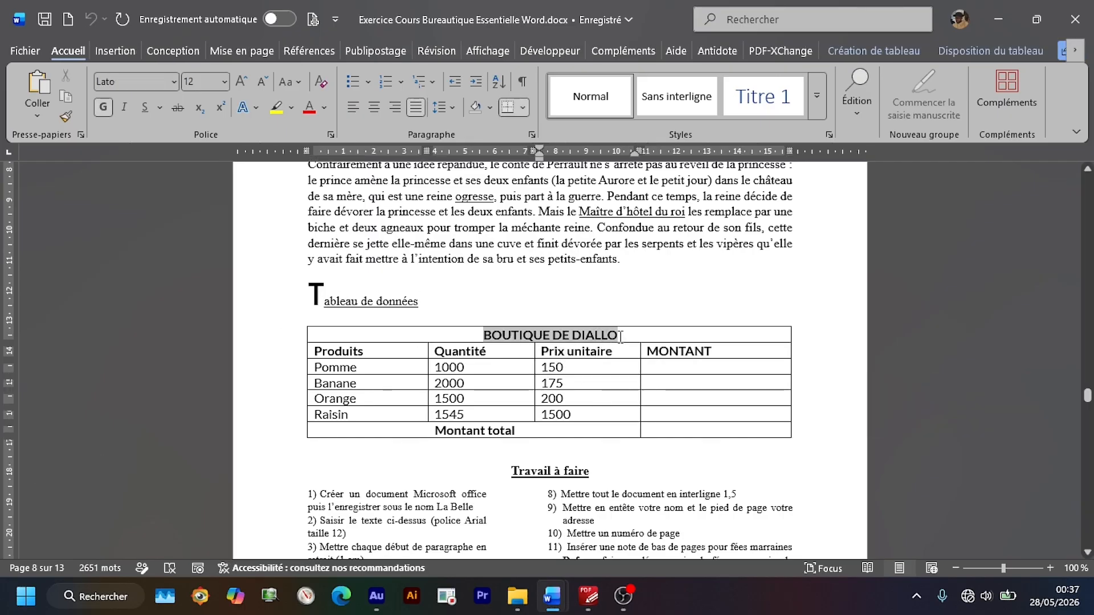
click(310, 358)
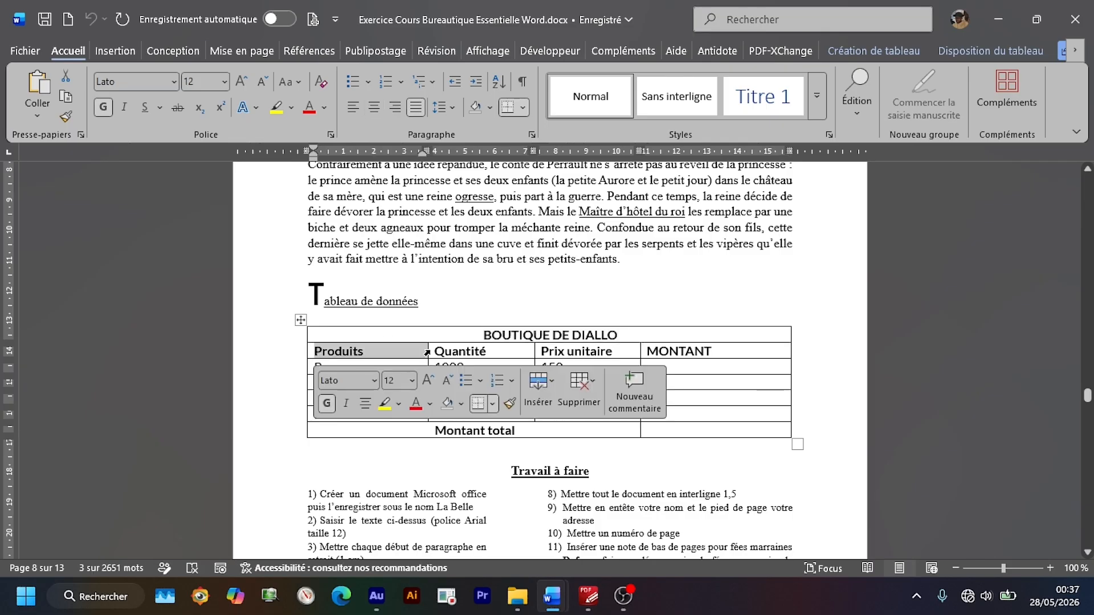
click(450, 350)
click(601, 354)
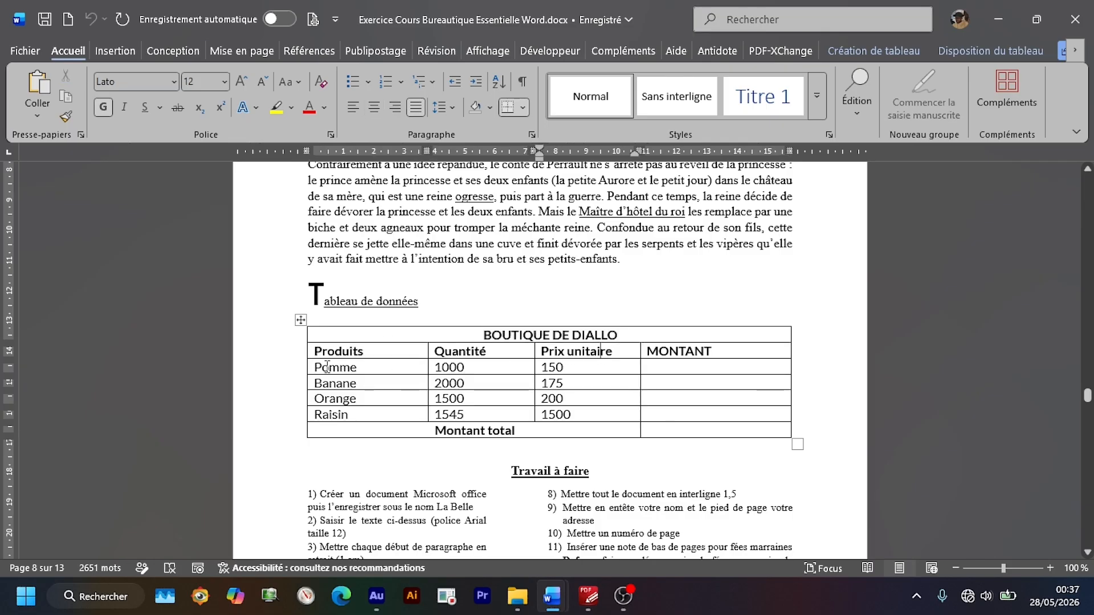
click(370, 350)
click(492, 352)
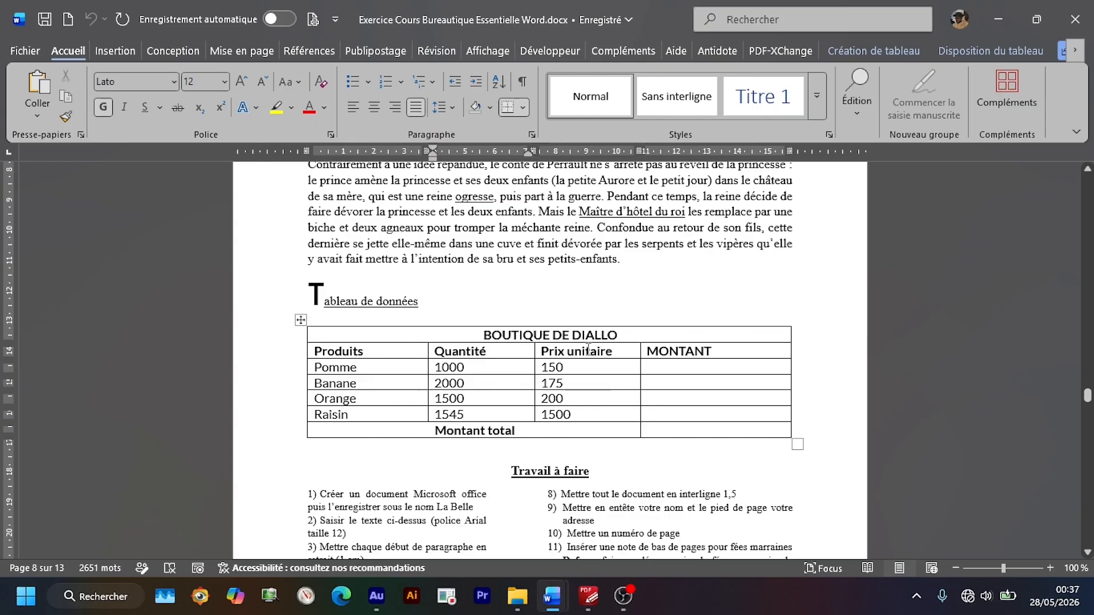
click(610, 349)
click(723, 348)
drag(349, 368, 347, 415)
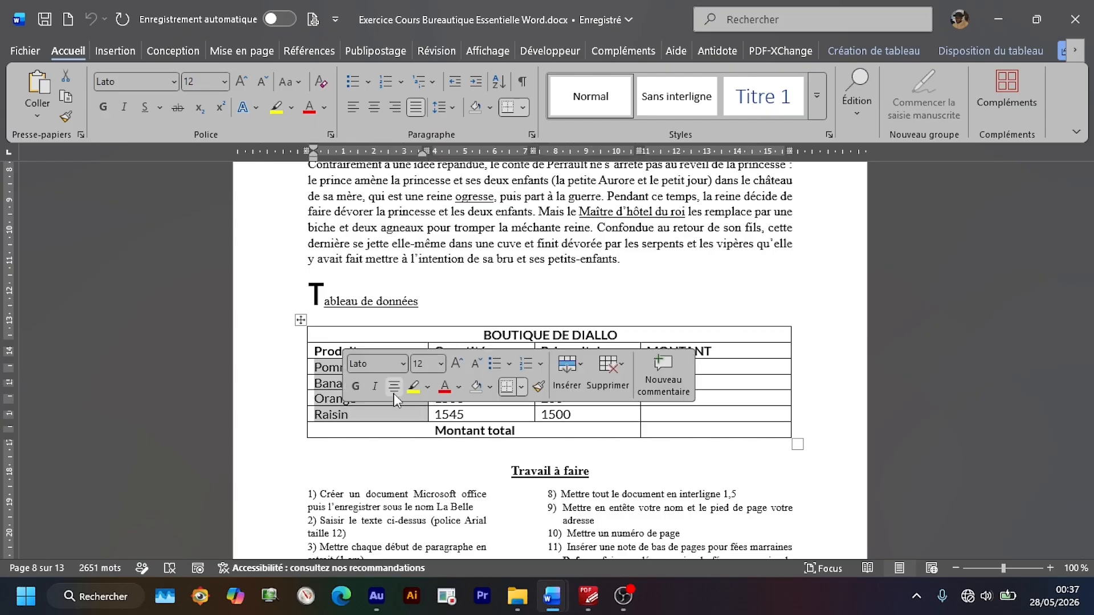
drag(471, 367, 462, 422)
scroll(694, 427, down, 3)
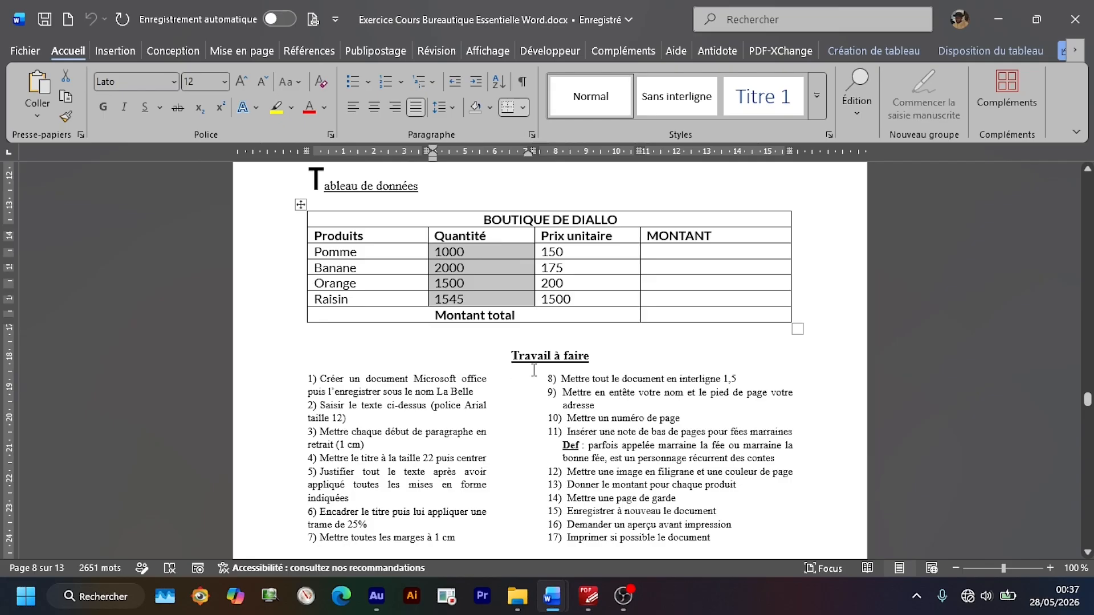
Step: Create a new Word document named "La belle" on the desktop and move its icon to a free spot
click(552, 597)
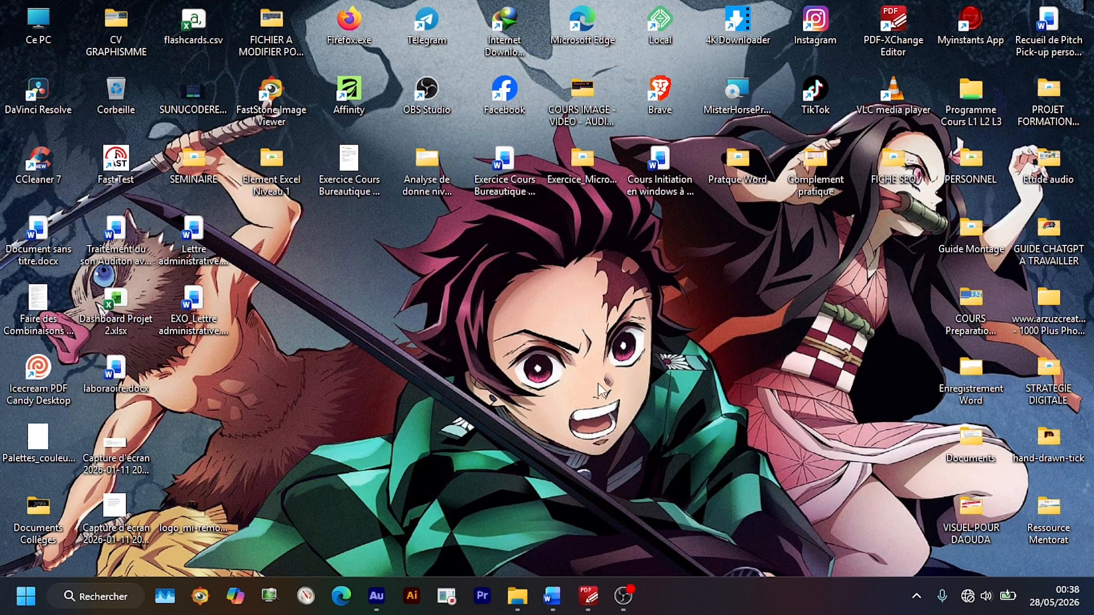
right_click(612, 383)
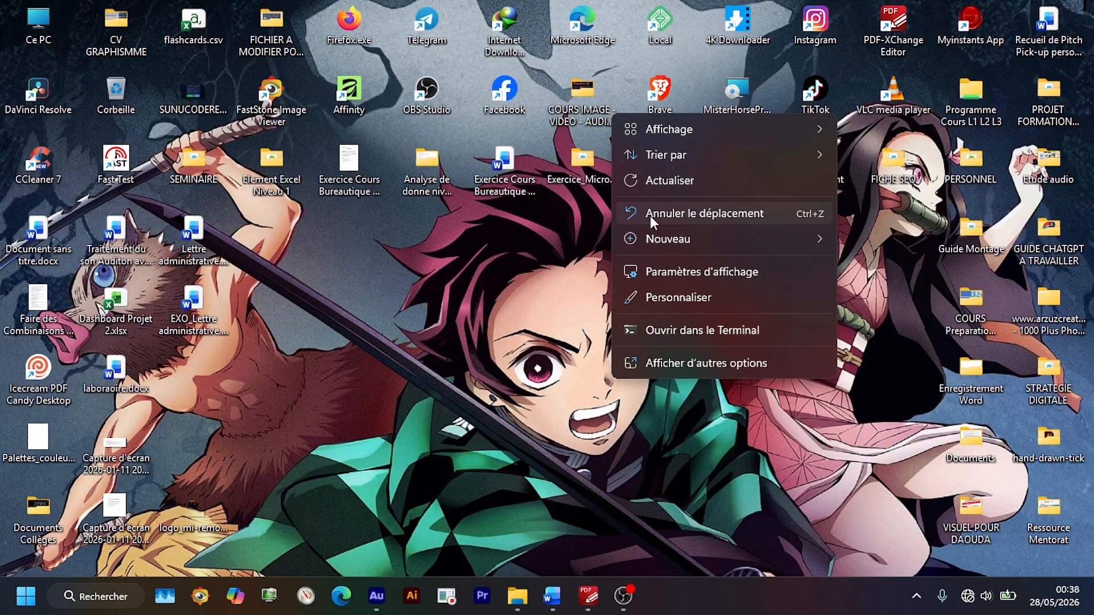
click(647, 122)
mouse_move(668, 238)
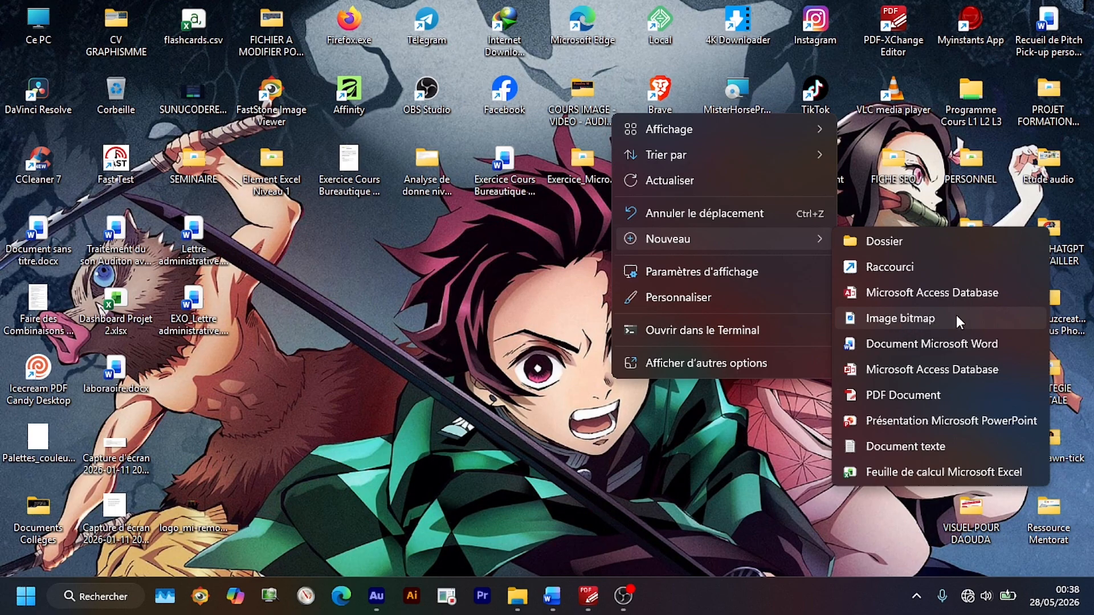
click(922, 345)
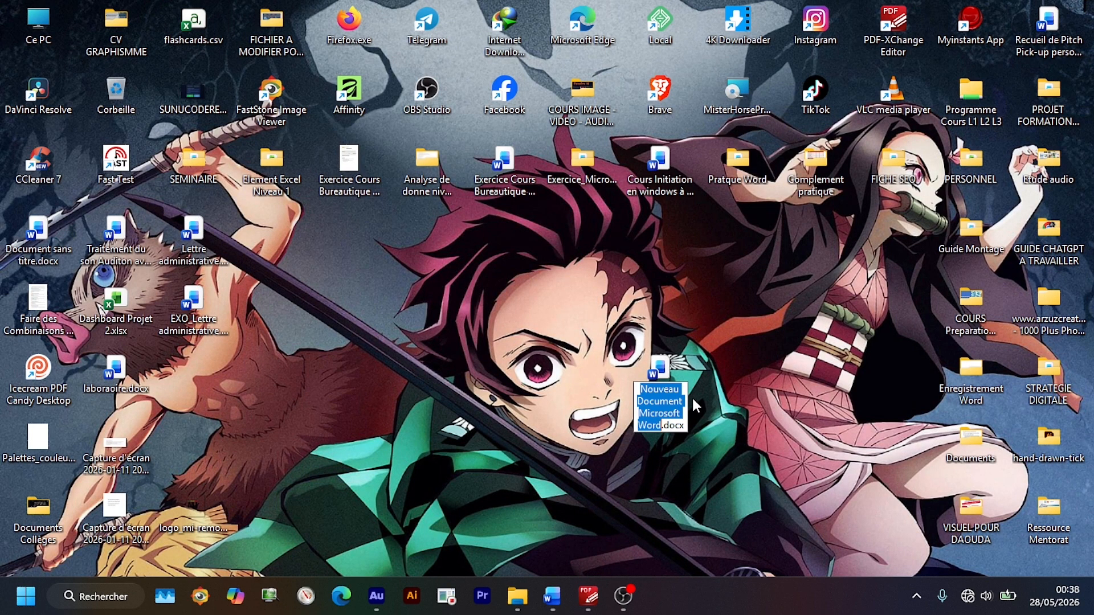
text(La belle)
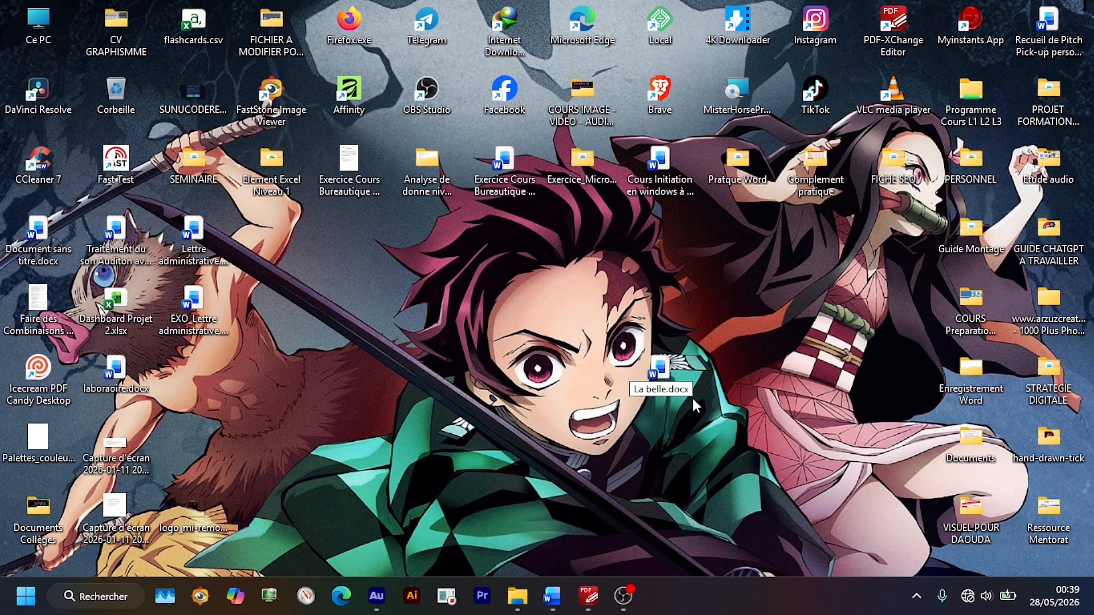
key(Return)
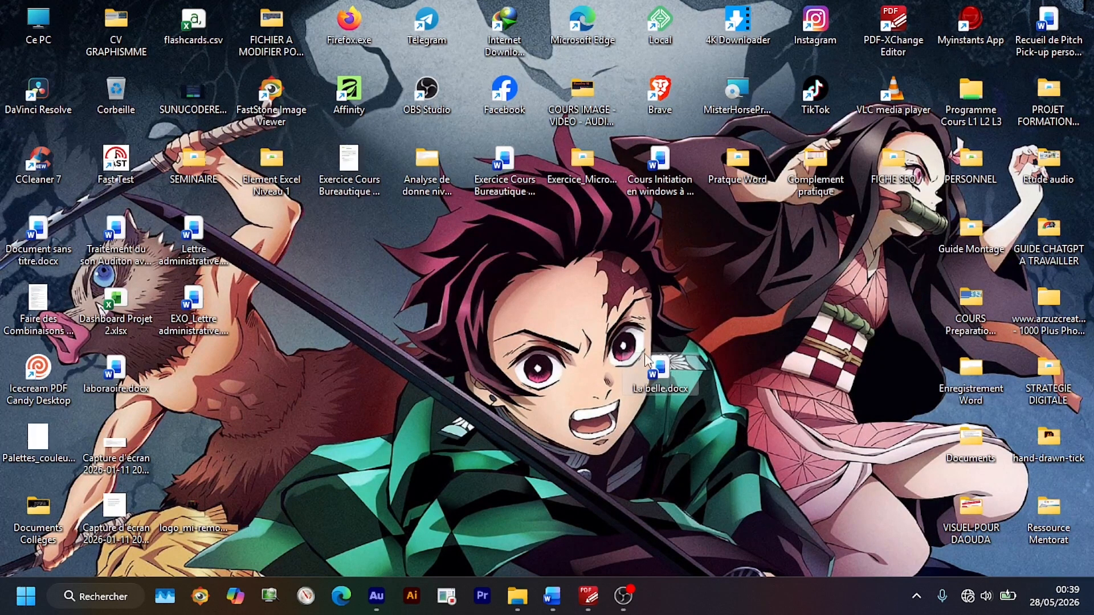
drag(661, 374, 567, 305)
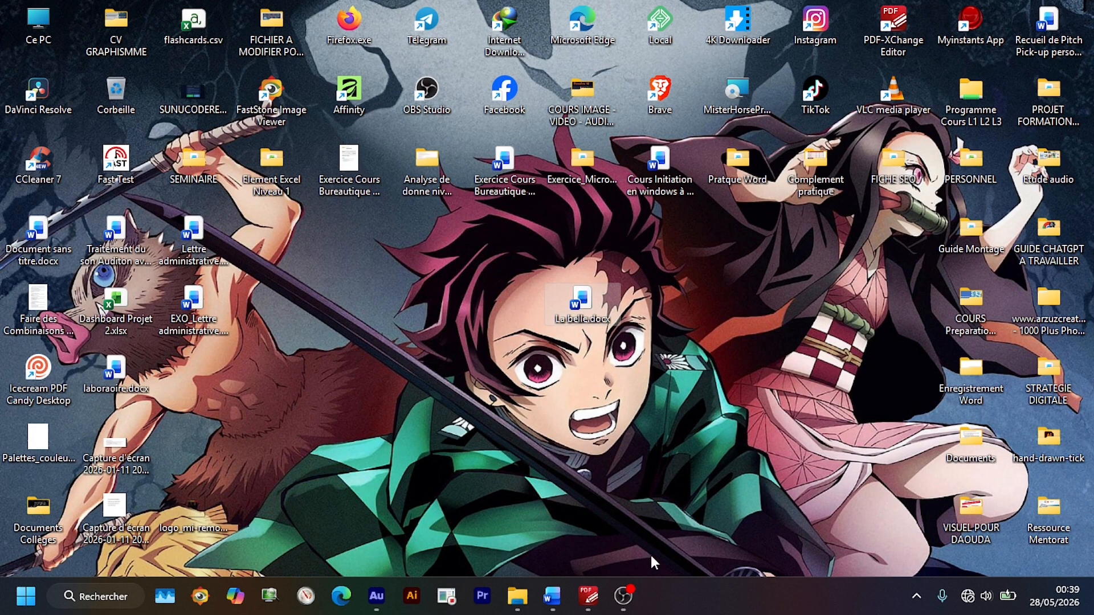
Step: Open La belle.docx in Word and paste the copied princess story text into it
right_click(581, 312)
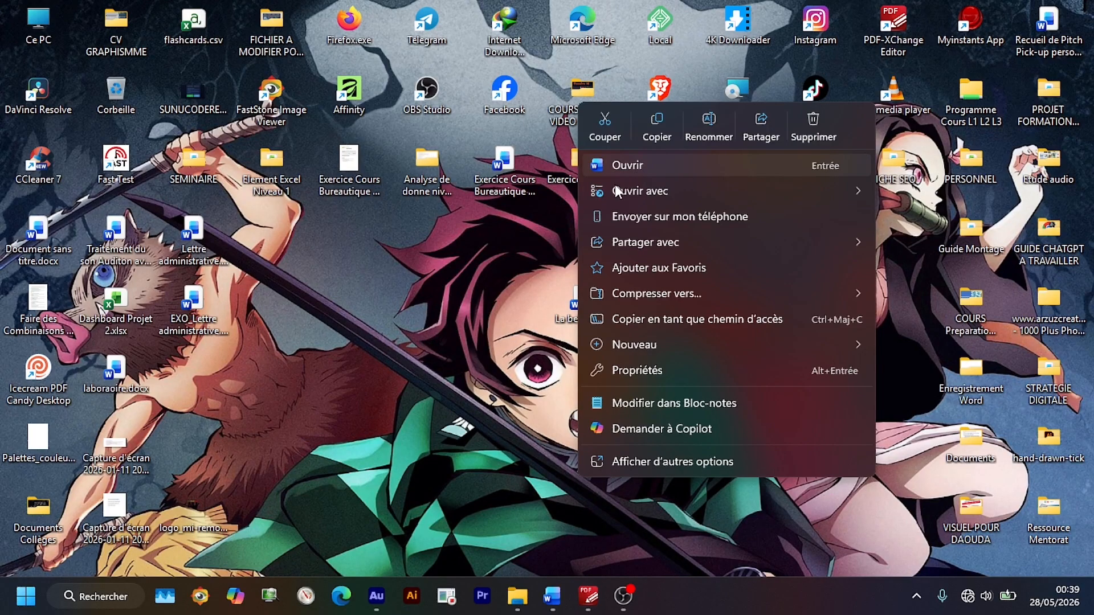
click(524, 238)
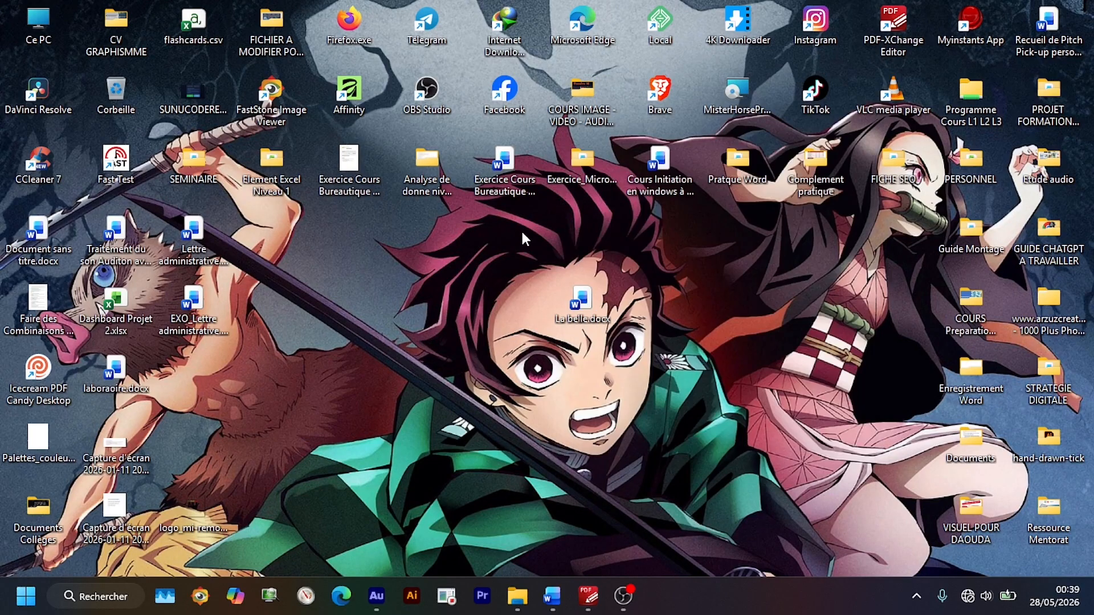
double_click(588, 318)
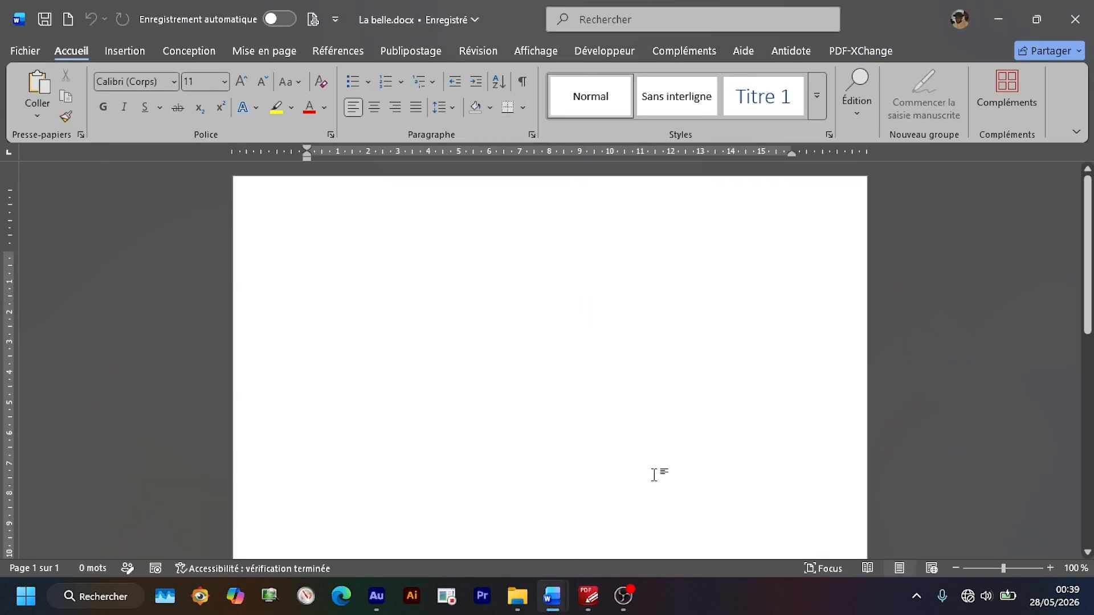
mouse_move(555, 605)
key(ctrl+v)
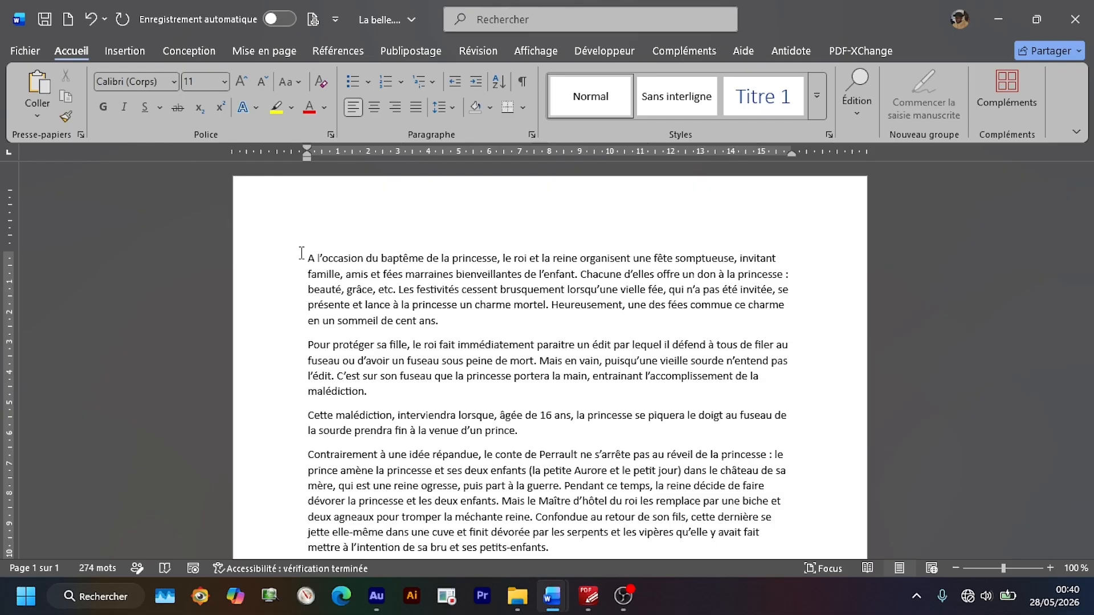
Step: Format the whole text in Arial, size 12
key(ctrl+a)
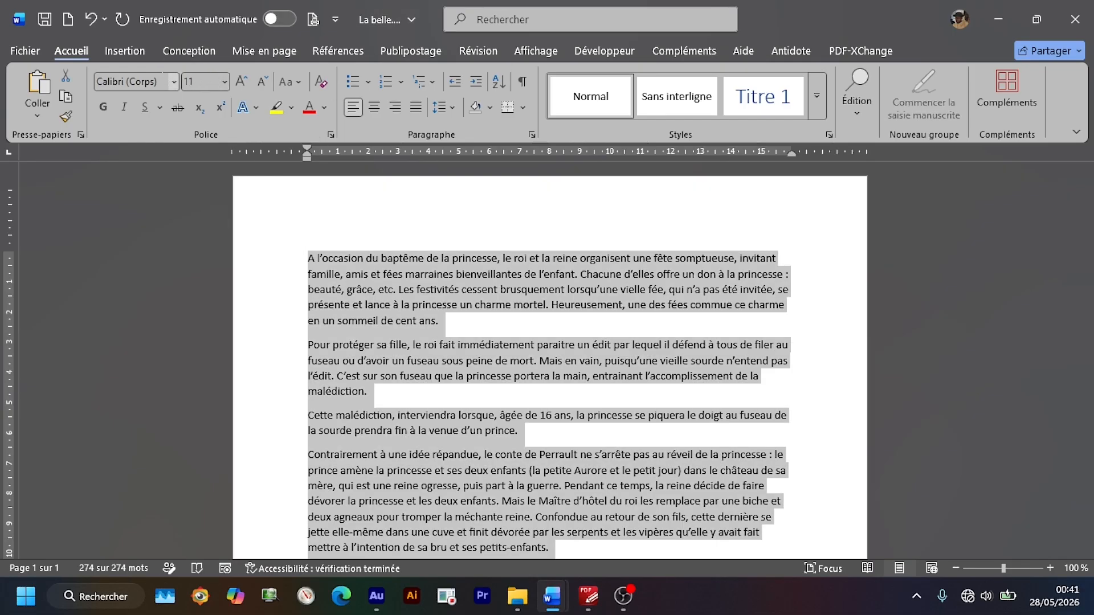
click(175, 81)
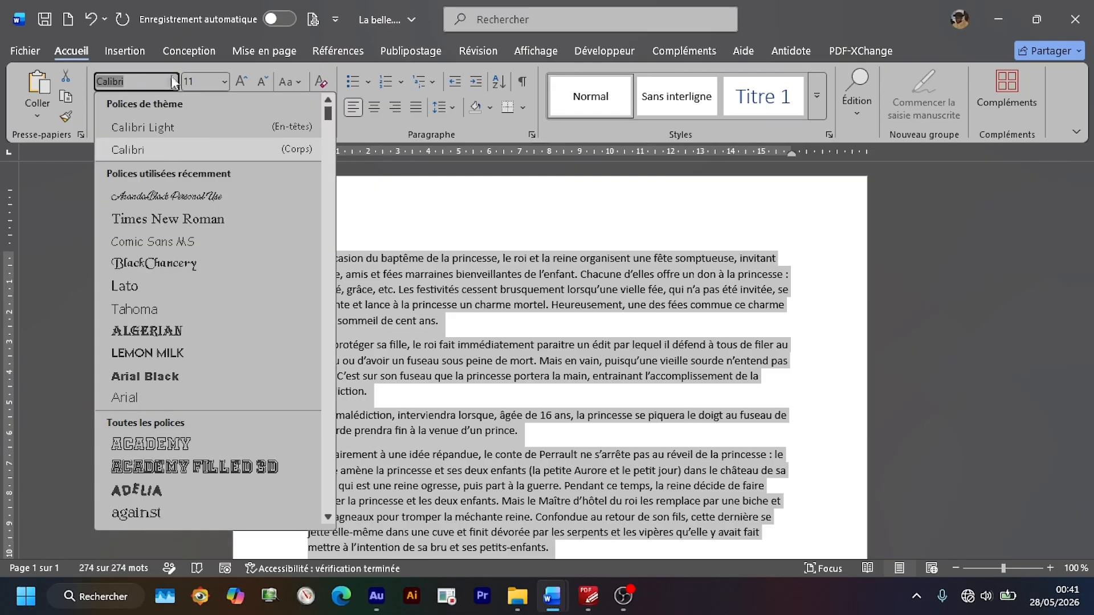
click(131, 398)
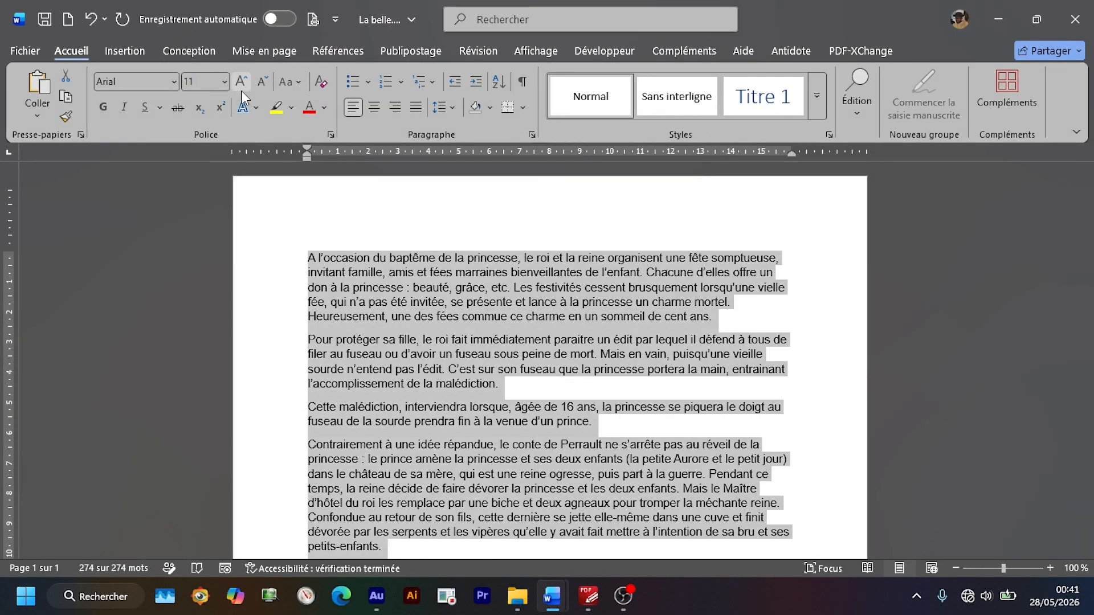
click(223, 85)
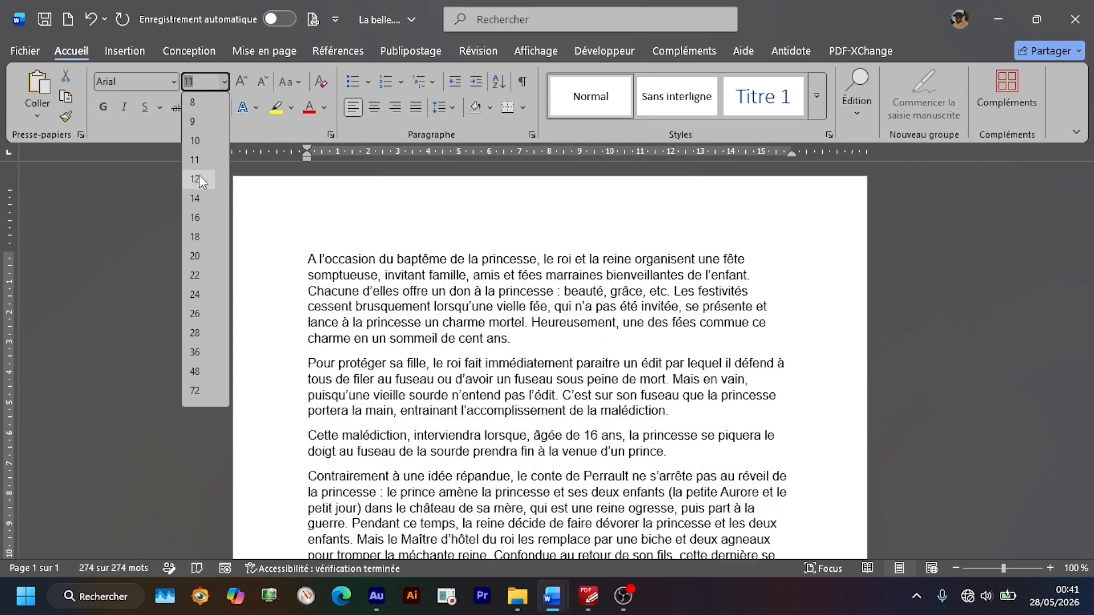
click(197, 179)
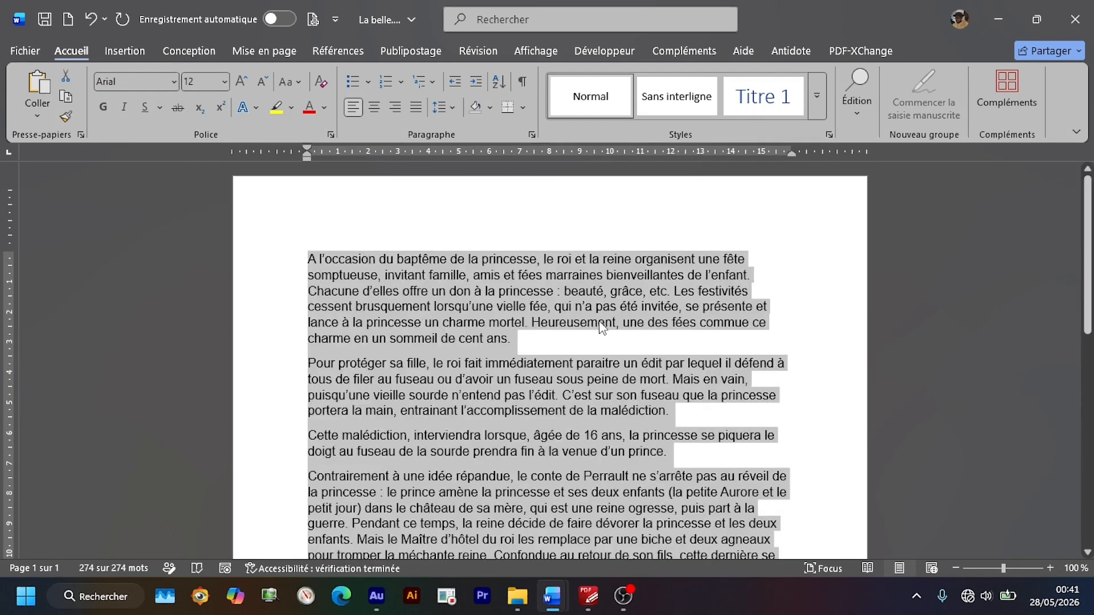
Step: Justify all the paragraphs of the document and clear the selection
click(437, 108)
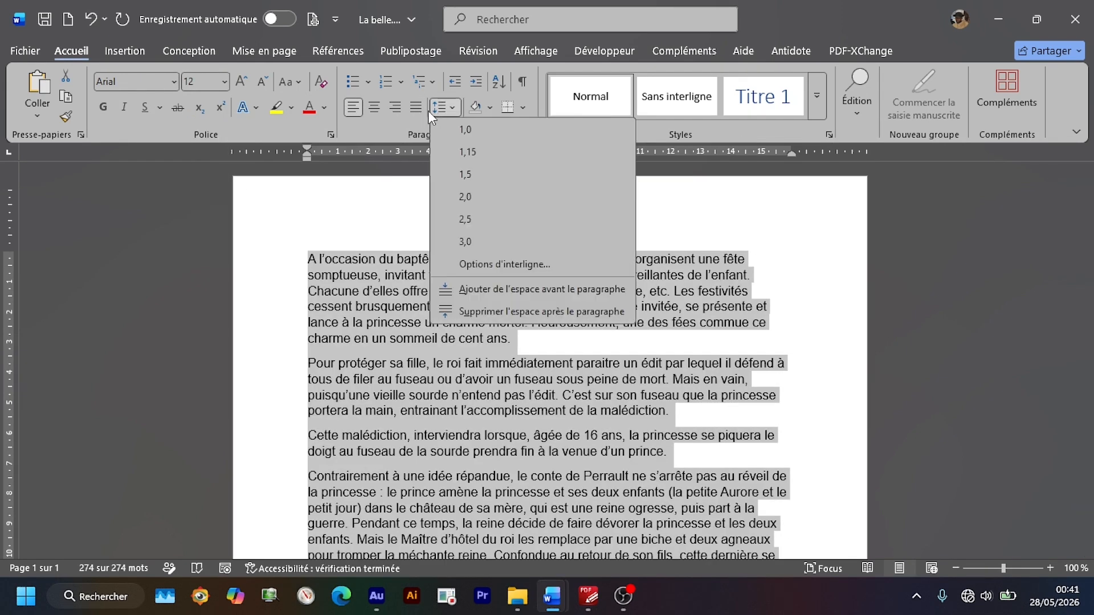
click(420, 106)
click(417, 106)
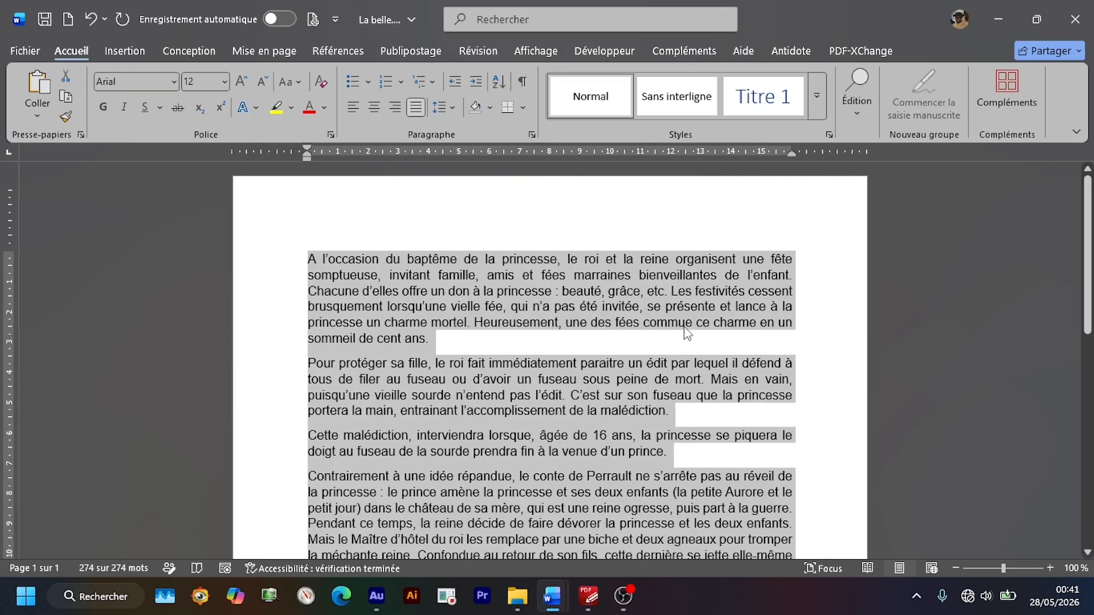
click(685, 310)
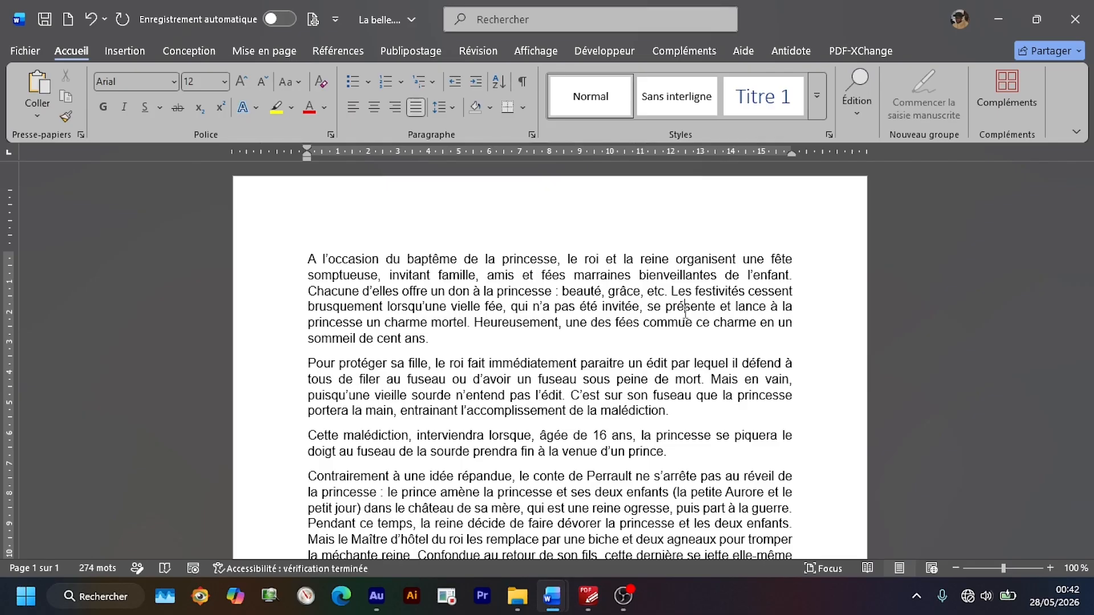
Step: Show the formatting marks to inspect the paragraph breaks, and hide them again
key(ctrl+shift+8)
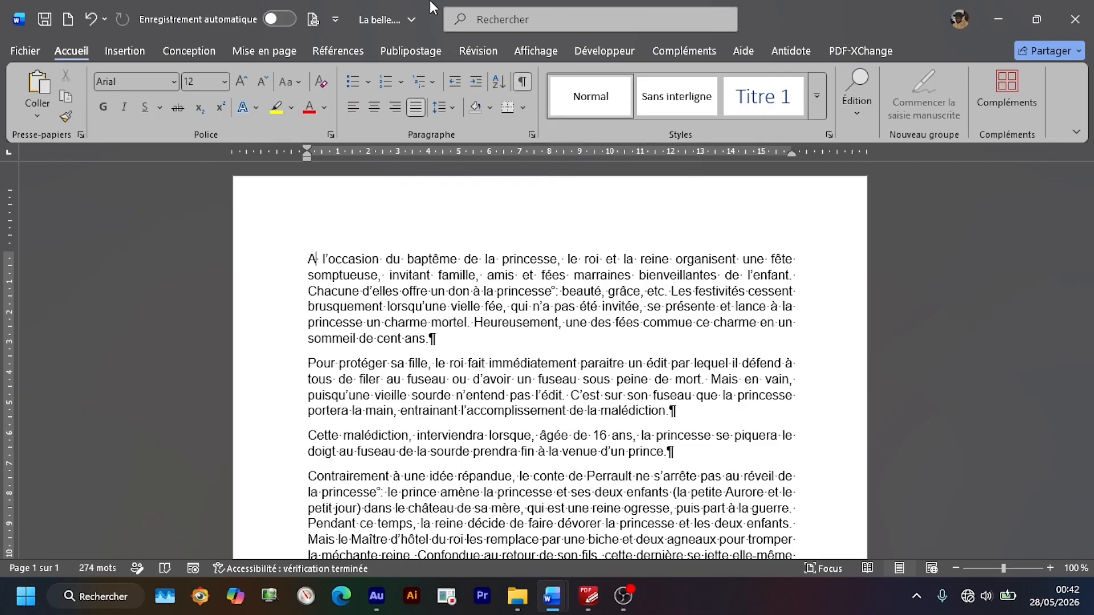
click(522, 84)
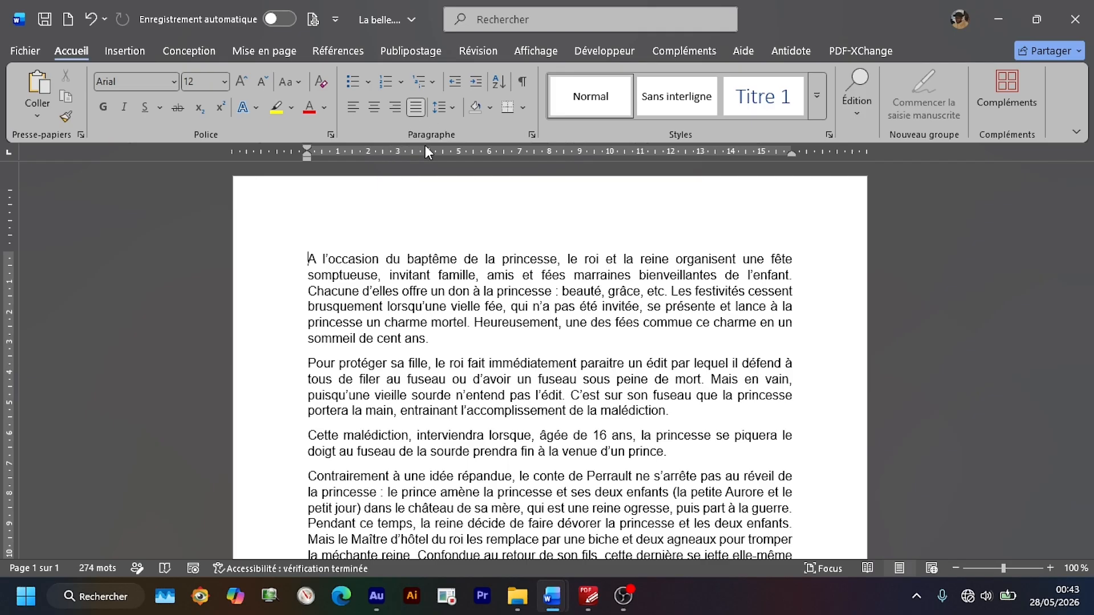
Step: Apply a special first-line indent (Première ligne) of 1 cm to the first paragraph, "A l'occasion du baptême"
click(531, 136)
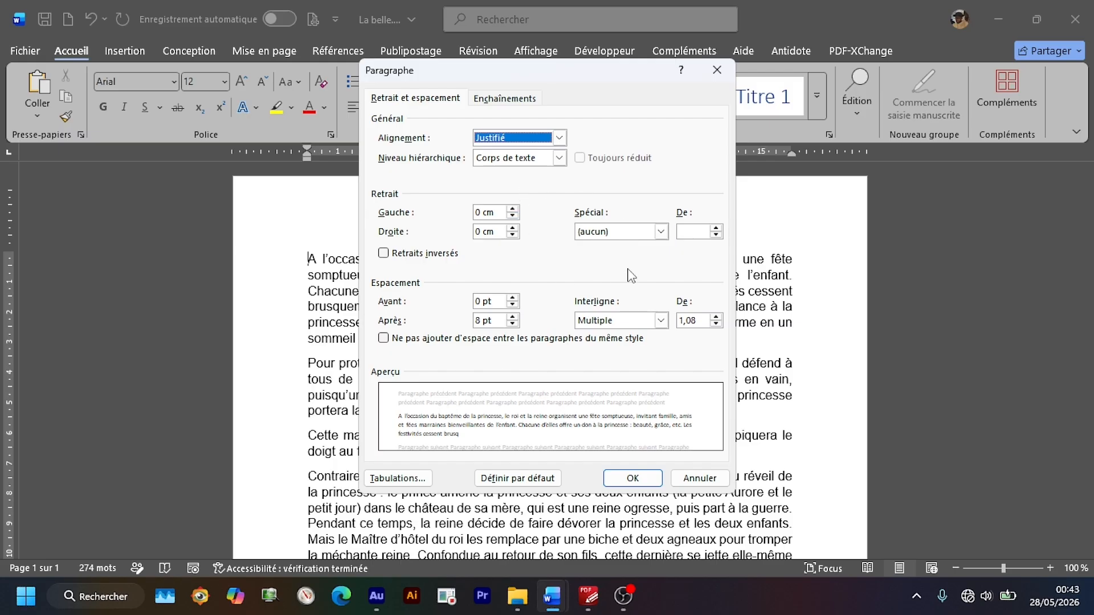
click(661, 232)
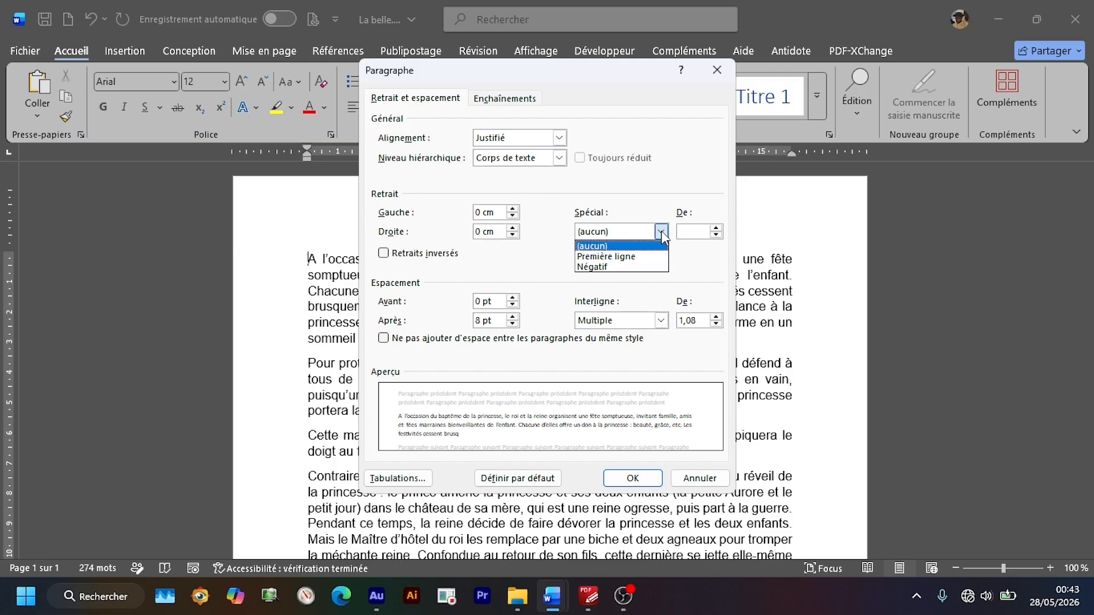
click(614, 258)
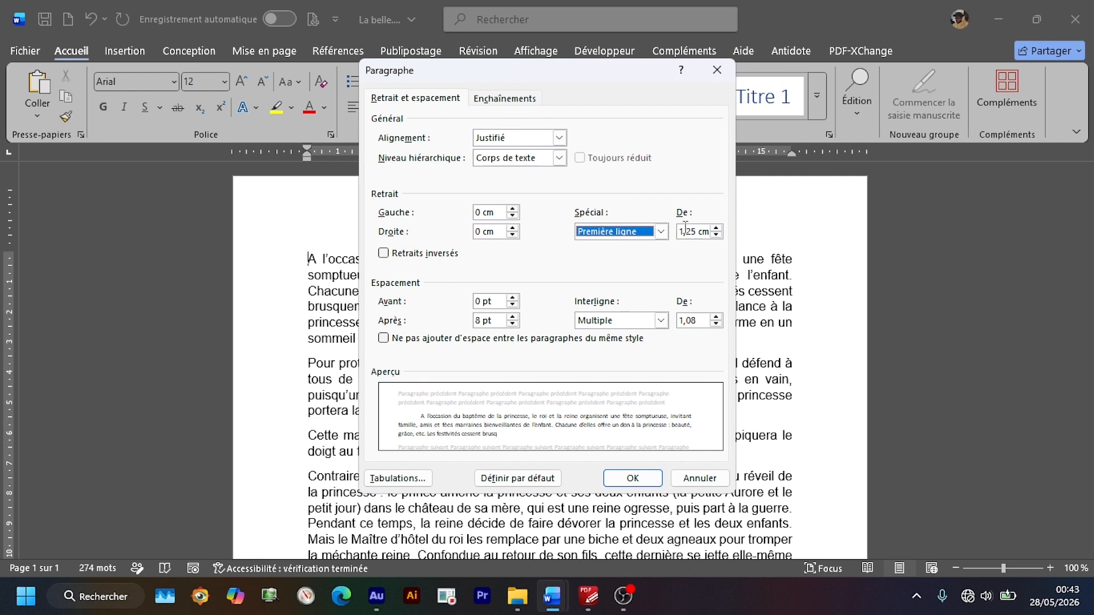
click(719, 236)
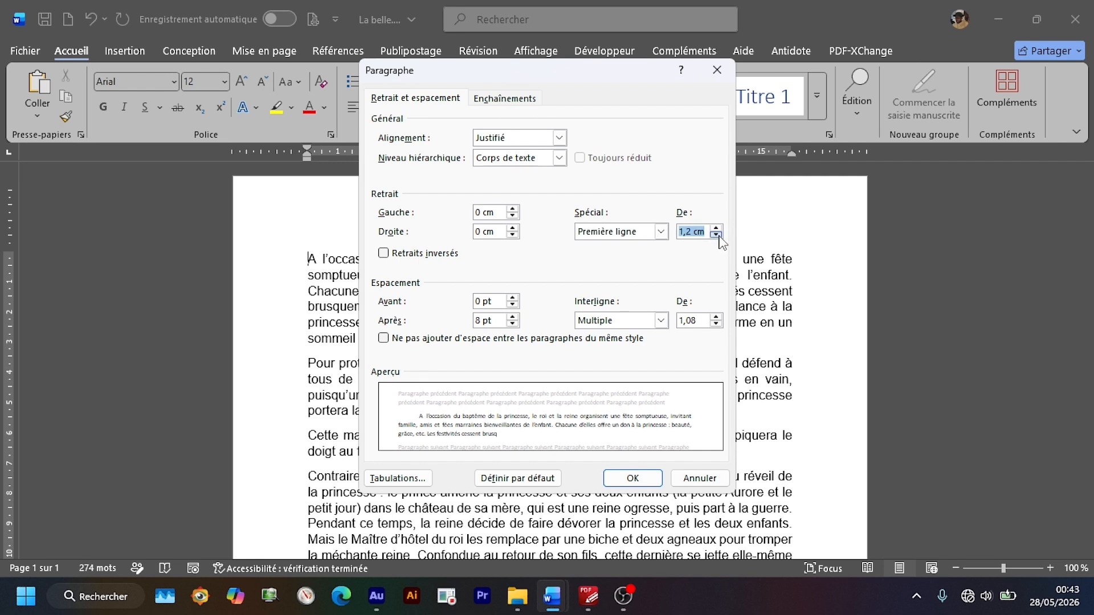
click(716, 236)
click(716, 236)
click(636, 484)
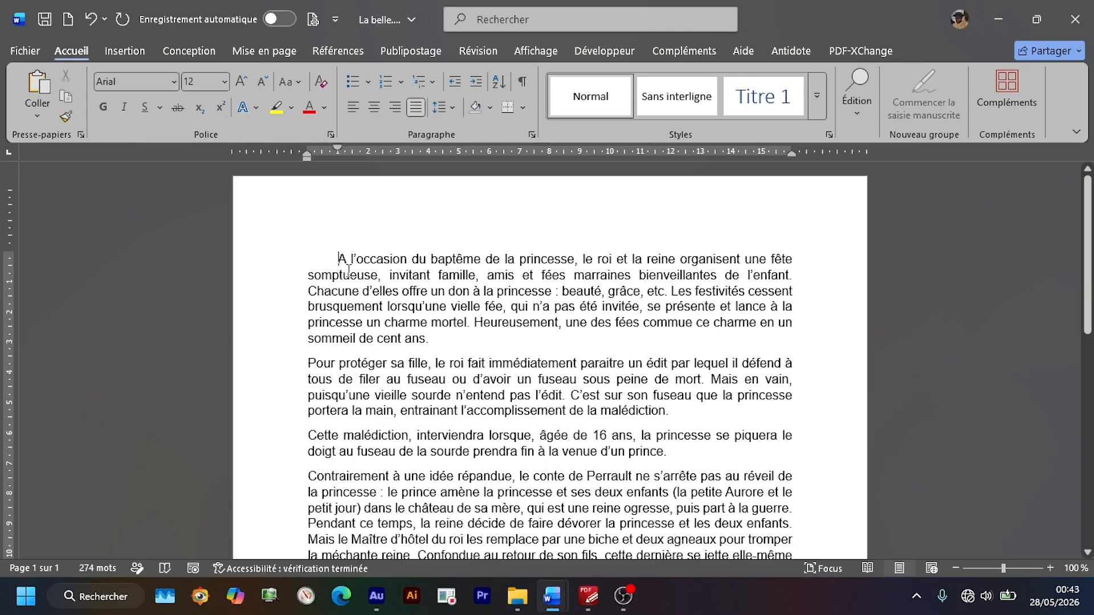
Step: Apply a special first-line indent (Première ligne) of 1 cm to the second paragraph, "Pour protéger sa fille"
click(304, 364)
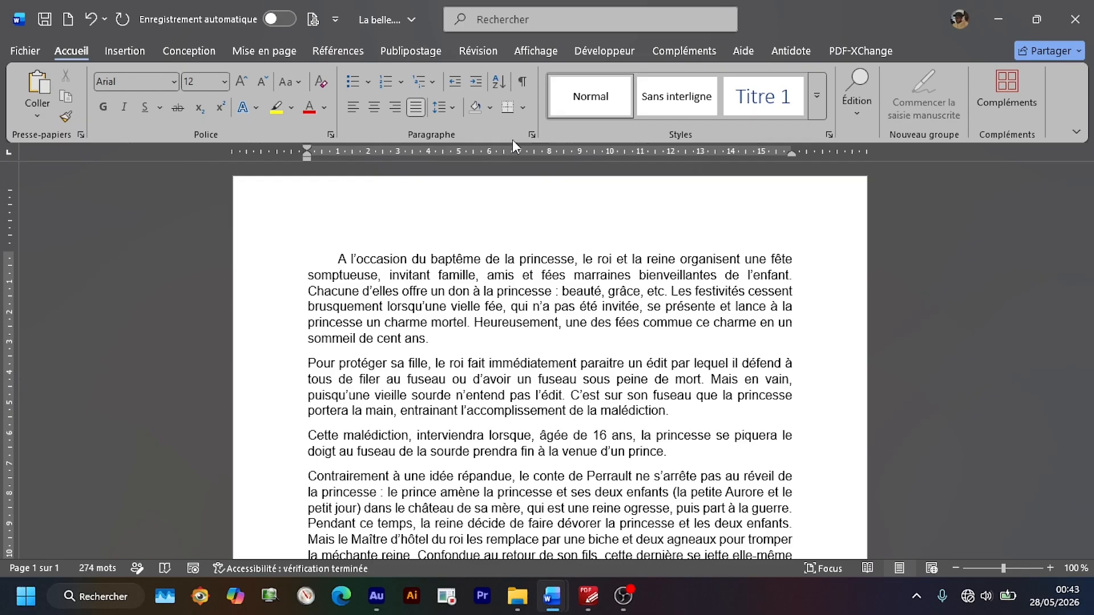
click(532, 135)
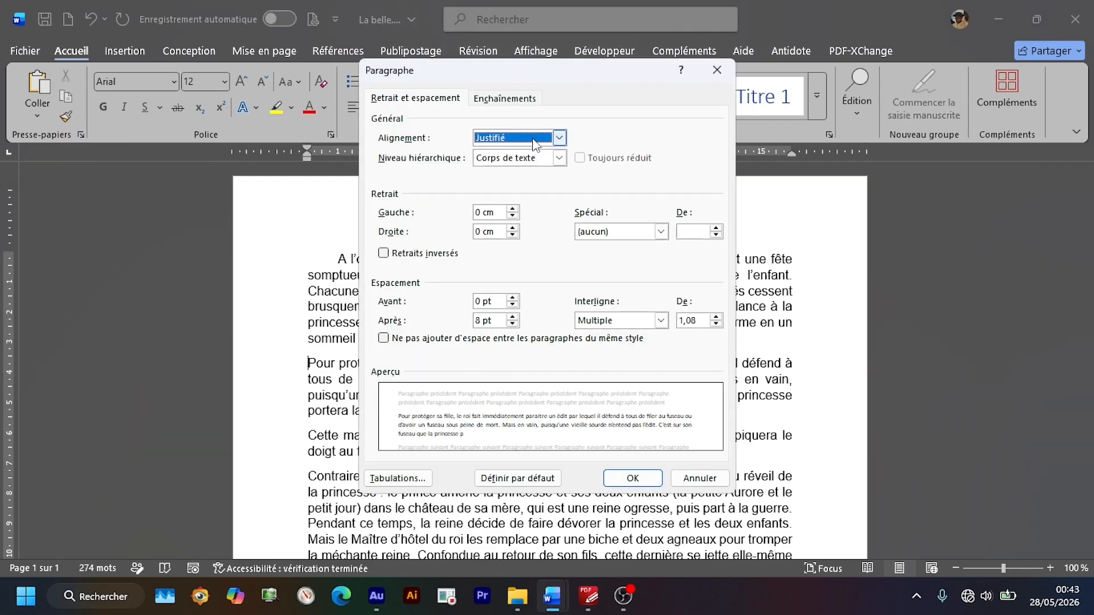
click(661, 231)
click(607, 256)
click(716, 234)
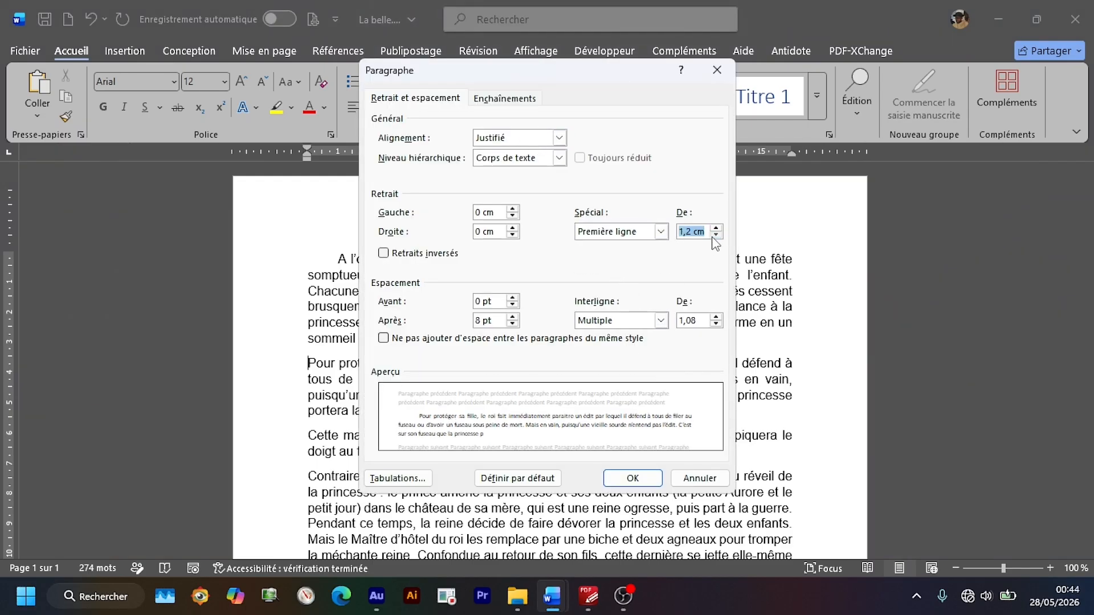
click(716, 235)
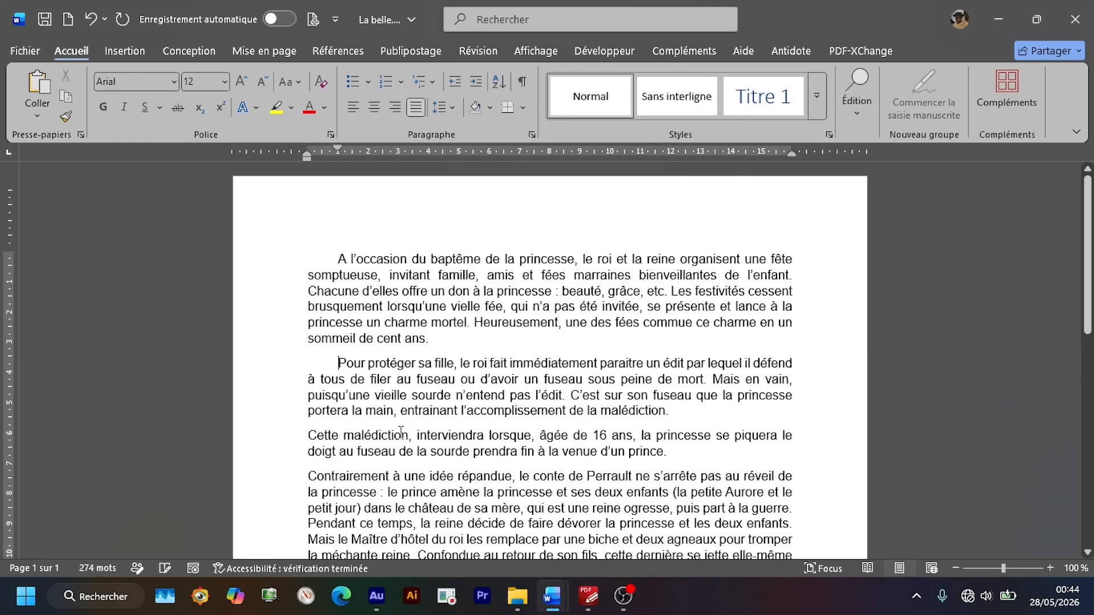
click(632, 478)
Step: Apply a special first-line indent (Première ligne) of 1 cm to the third paragraph, "Cette malédiction"
scroll(365, 388, down, 2)
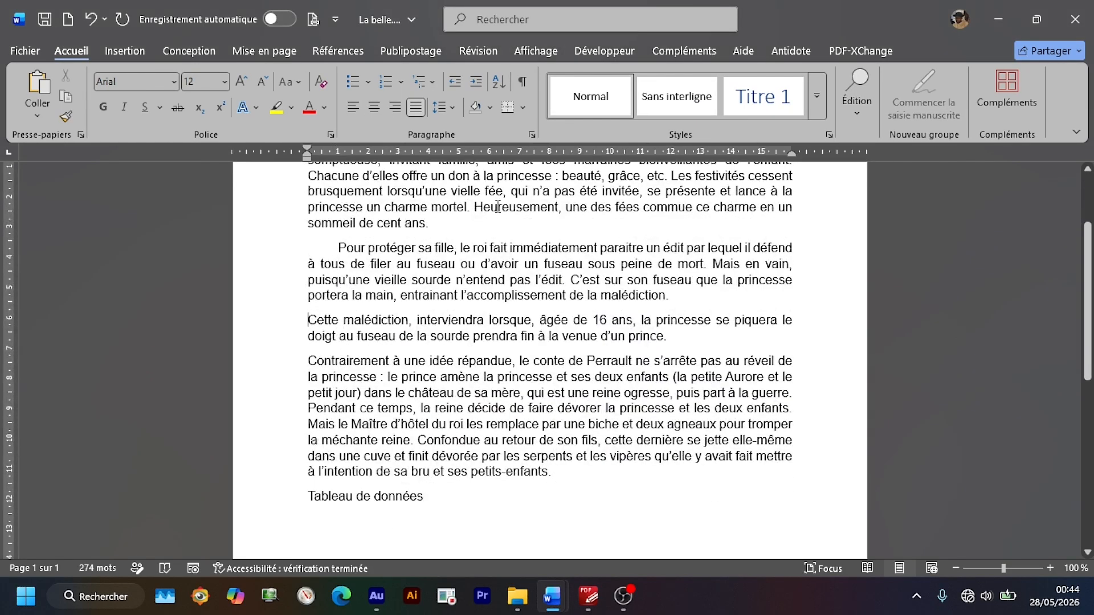
click(533, 134)
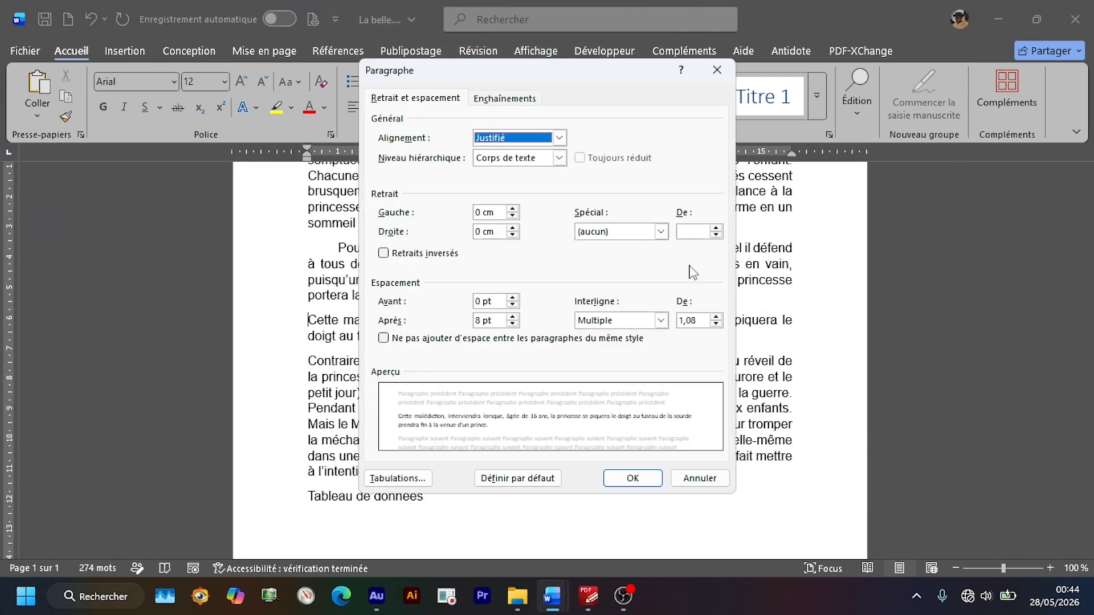
click(659, 232)
click(621, 257)
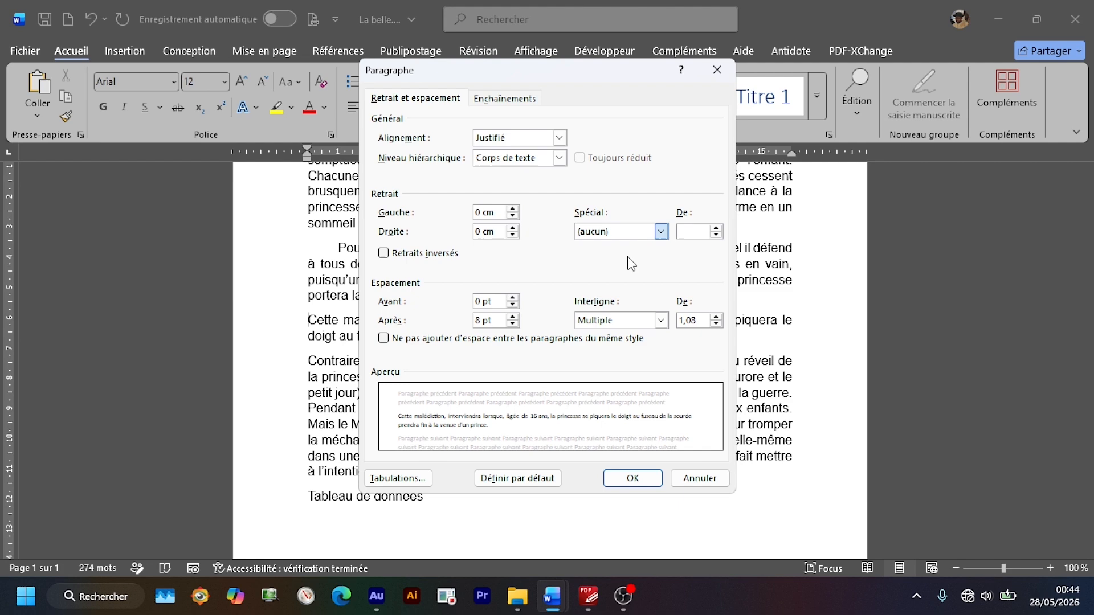
click(716, 235)
click(717, 235)
click(634, 476)
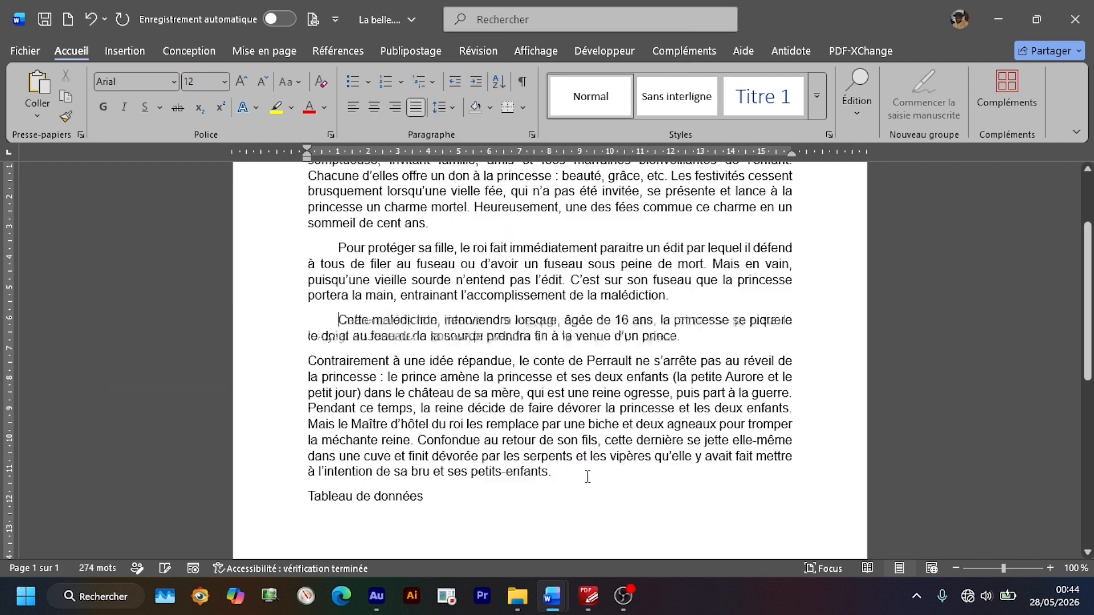
Step: Apply a special first-line indent (Première ligne) of 1 cm to the fourth paragraph, "Contrairement à une idée répandue"
click(311, 360)
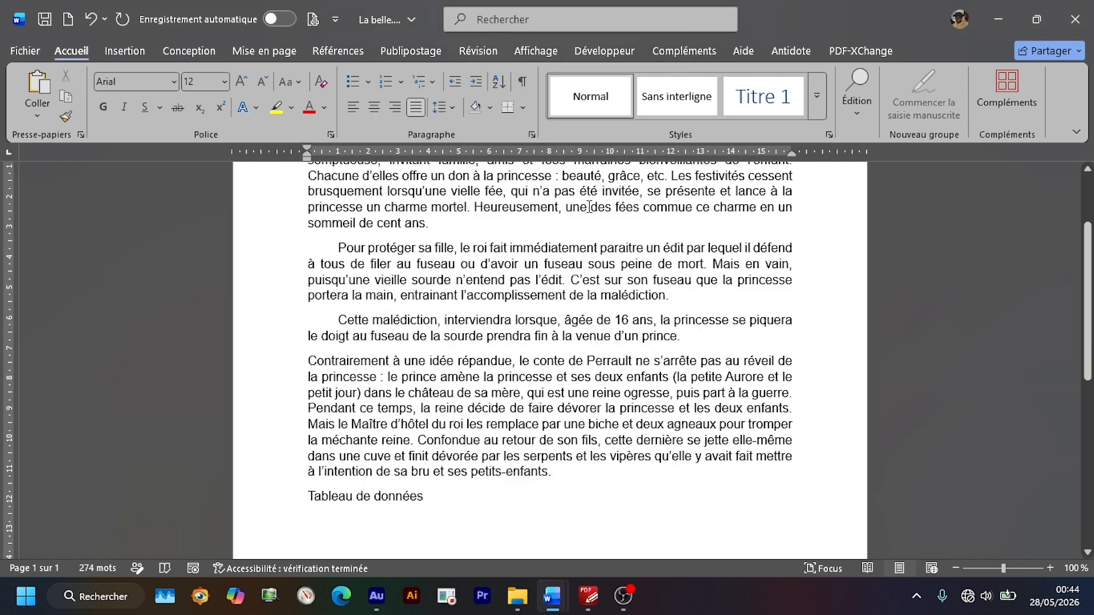
click(531, 135)
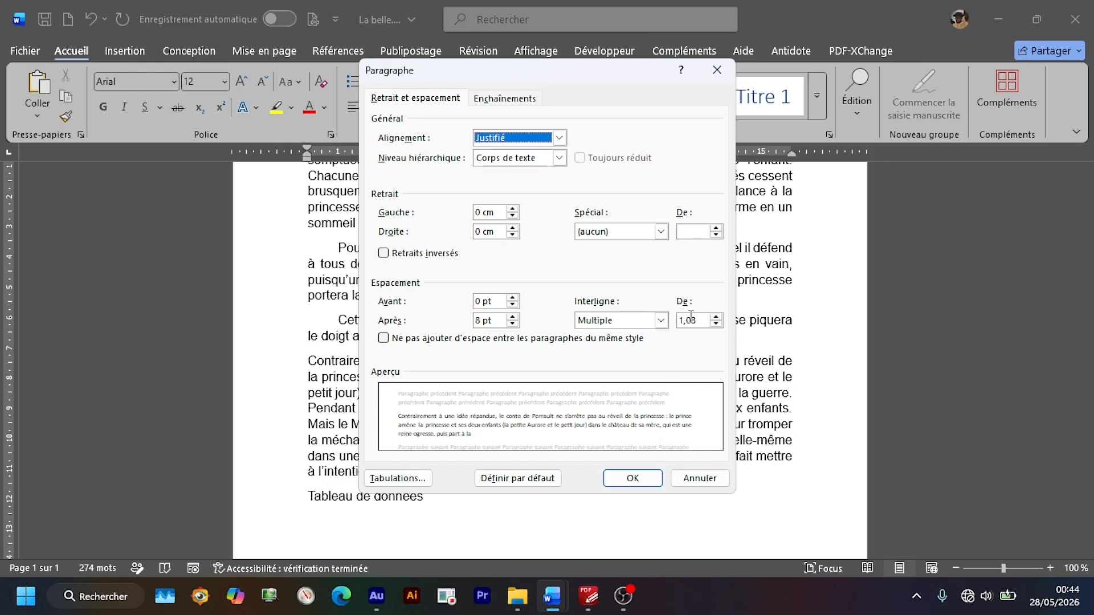
click(661, 231)
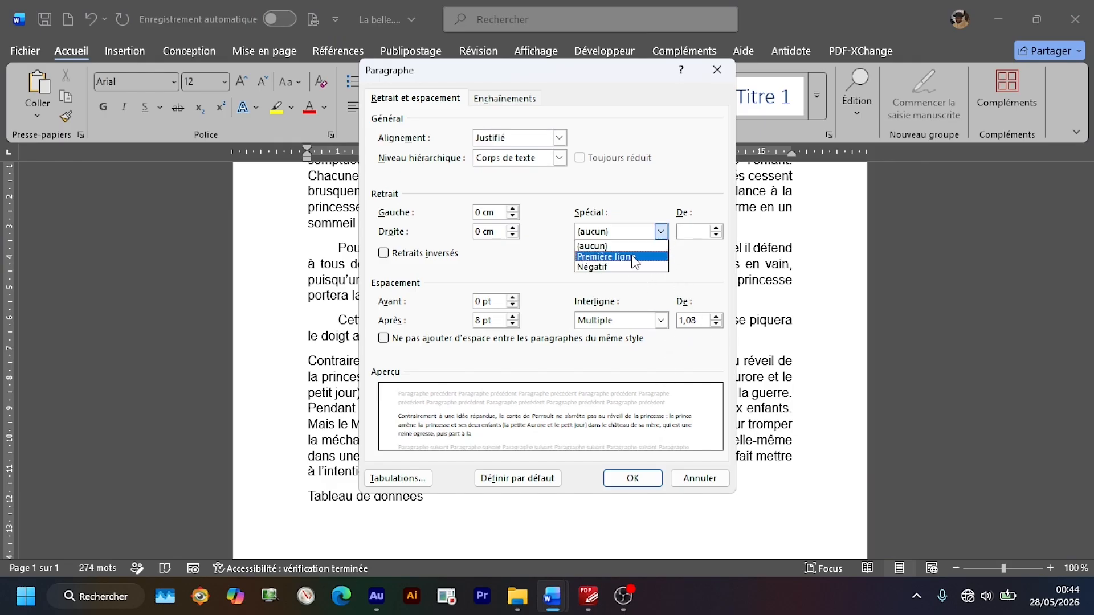
click(634, 257)
click(716, 236)
click(716, 235)
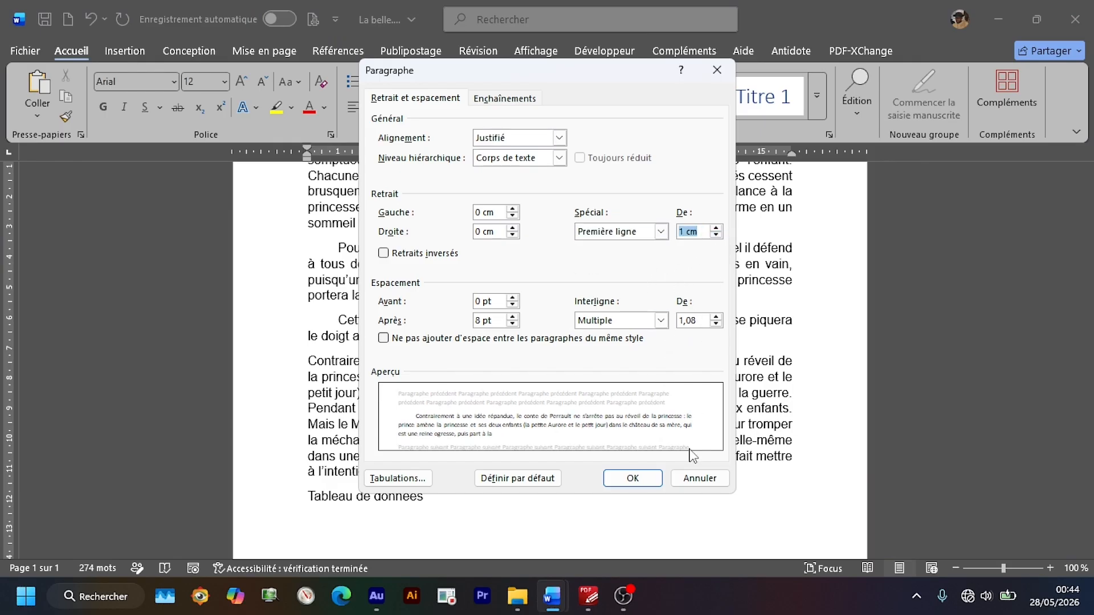
click(634, 480)
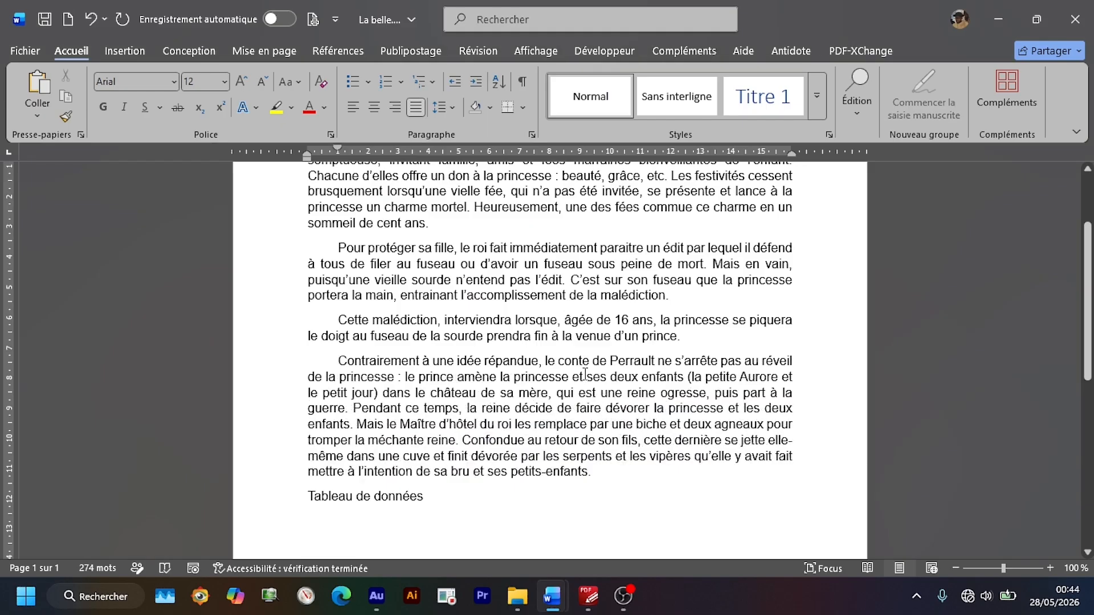
Step: Add the title "La belle" on a new line above the first paragraph
scroll(585, 374, up, 3)
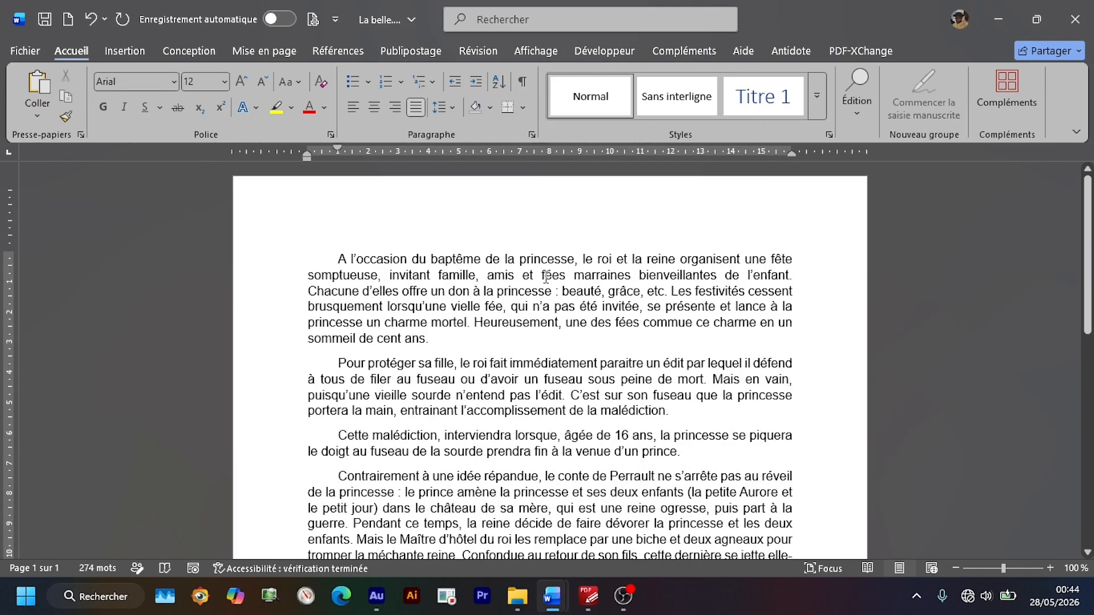
scroll(546, 277, down, 3)
scroll(544, 285, up, 3)
scroll(597, 370, down, 3)
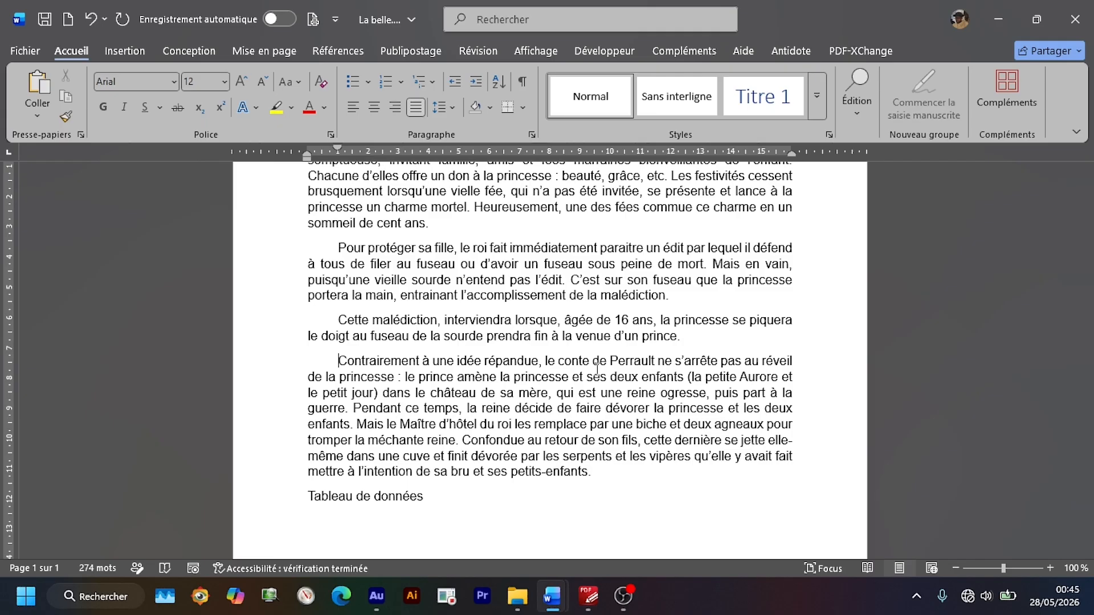
scroll(598, 369, up, 3)
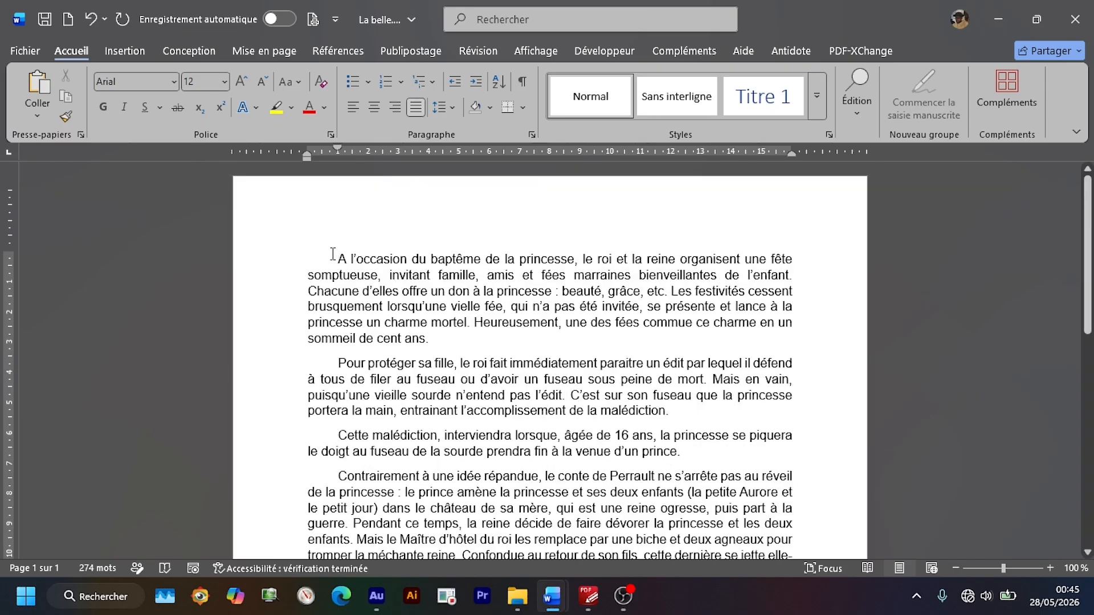
key(Return)
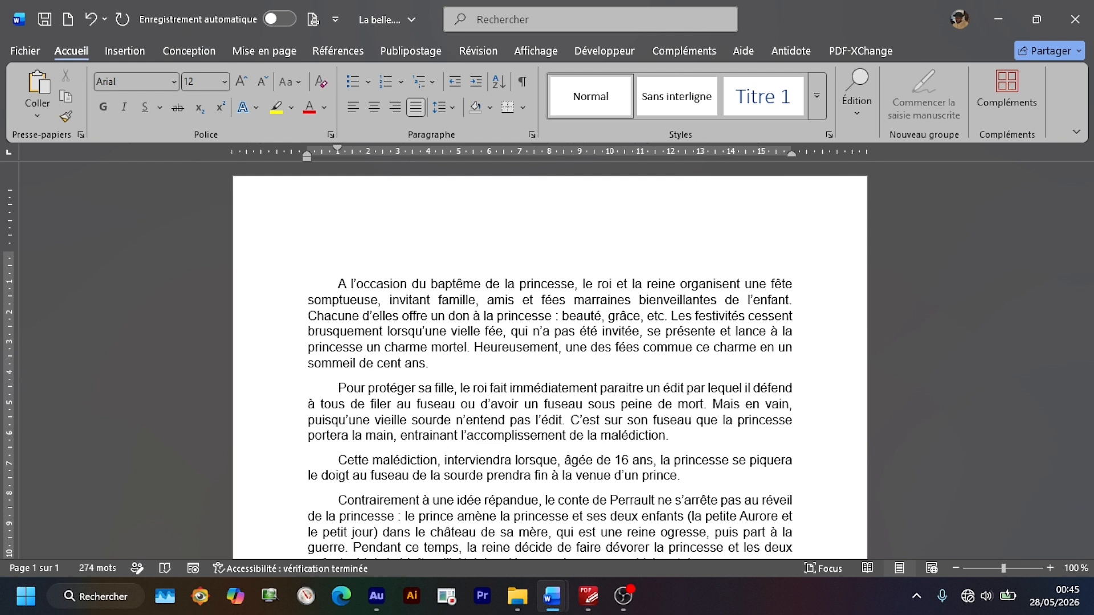
text(labelle)
Step: Set the title "La belle" to font size 22 and center it
click(352, 259)
triple_click(360, 260)
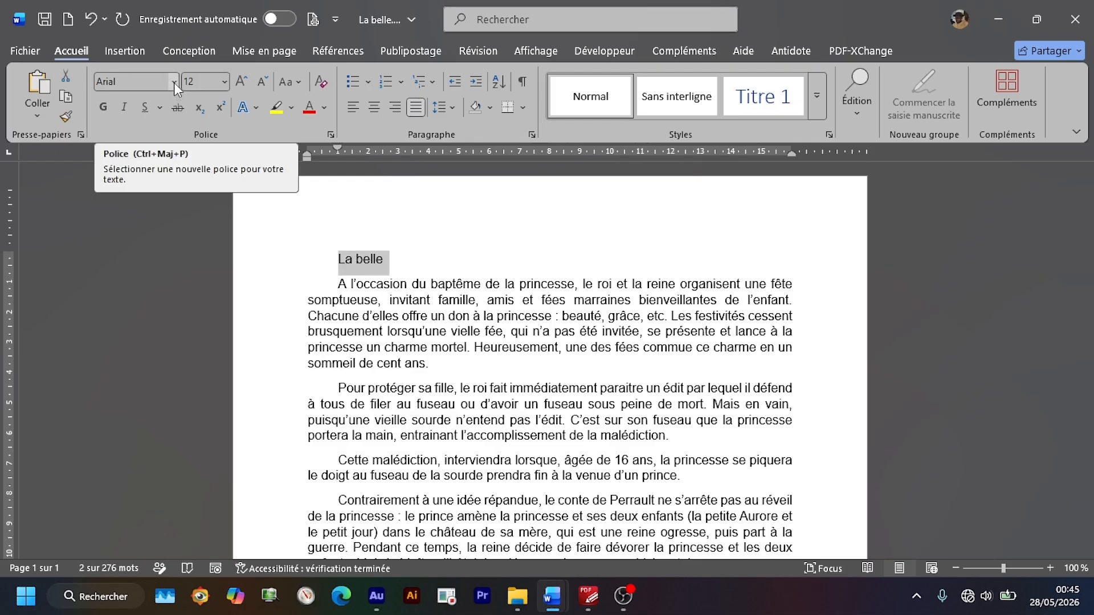
click(224, 81)
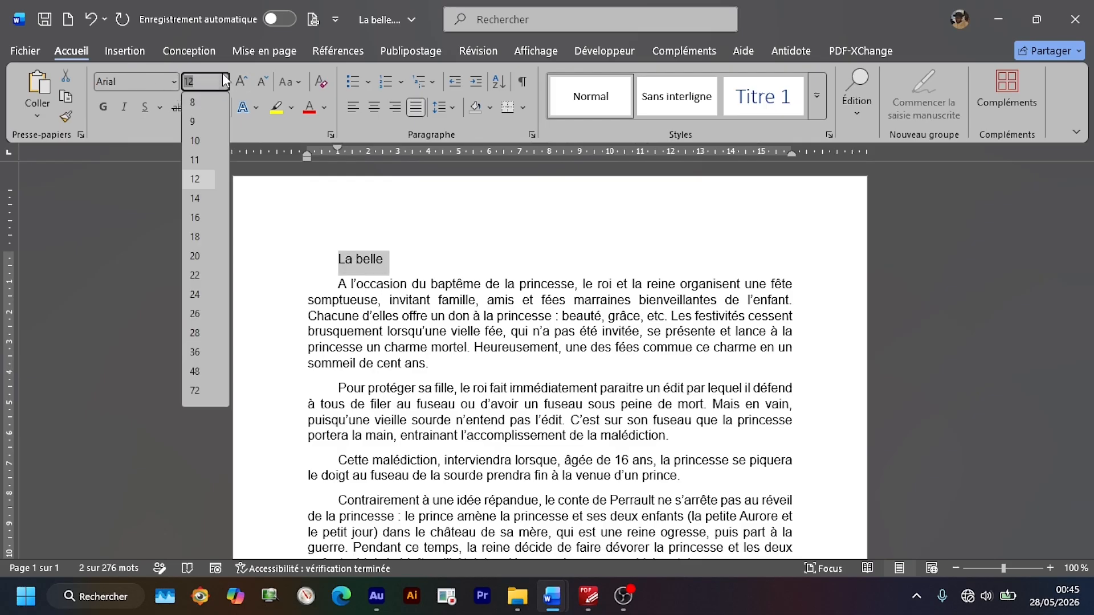
click(194, 276)
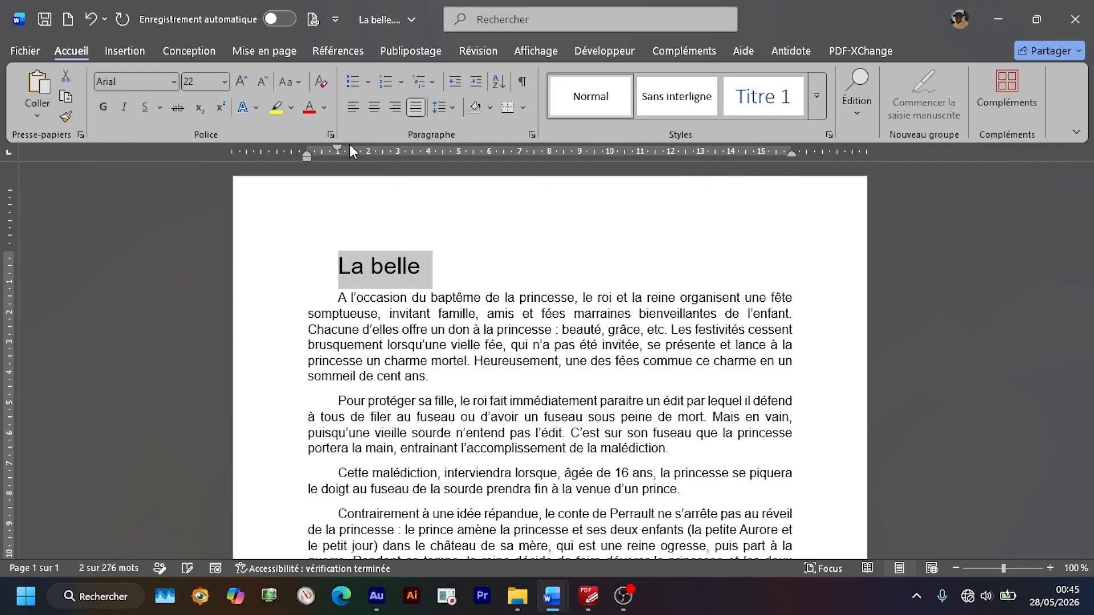
click(371, 108)
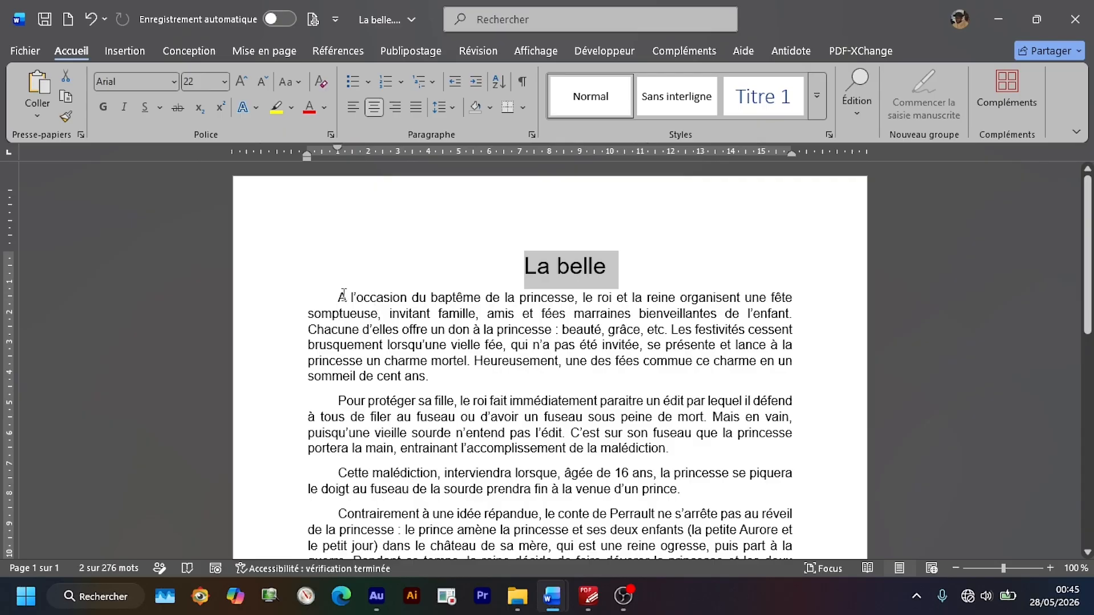
scroll(342, 298, down, 4)
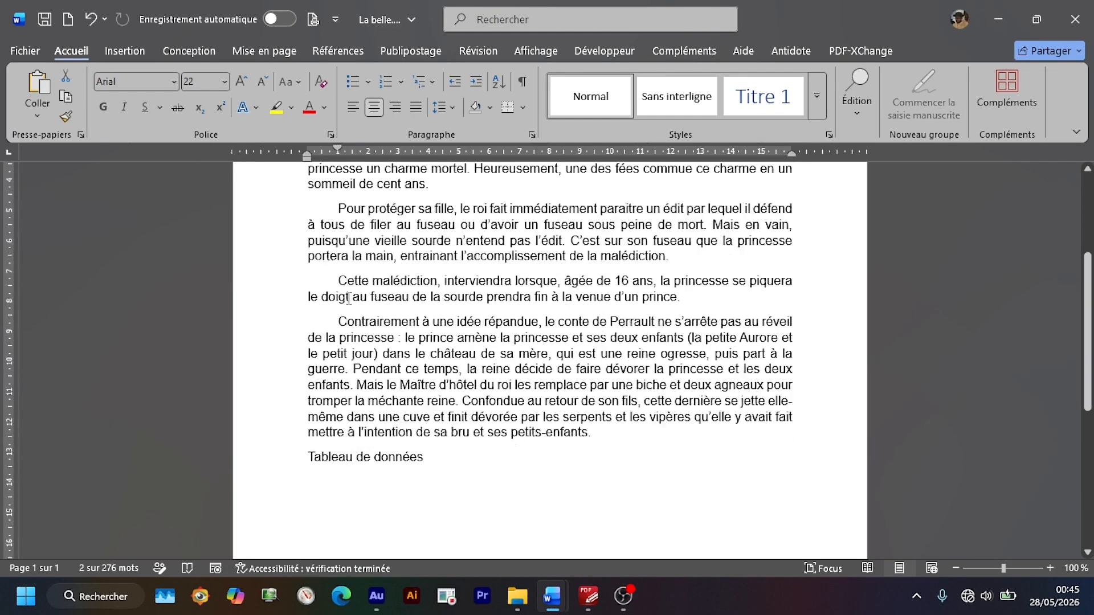
scroll(342, 300, up, 4)
drag(344, 298, 789, 425)
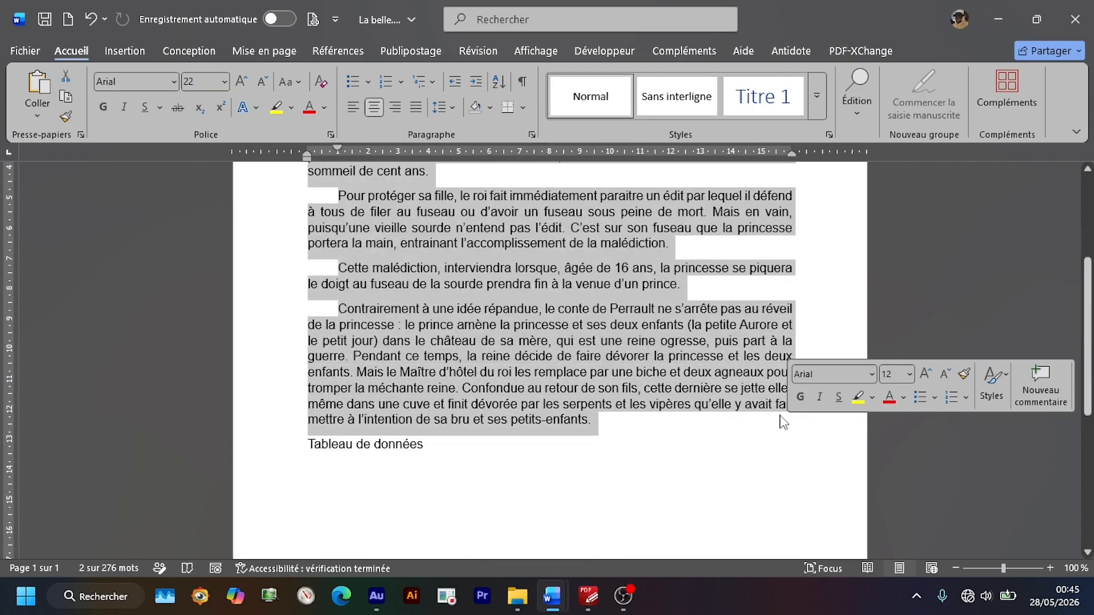
scroll(761, 354, up, 4)
click(720, 345)
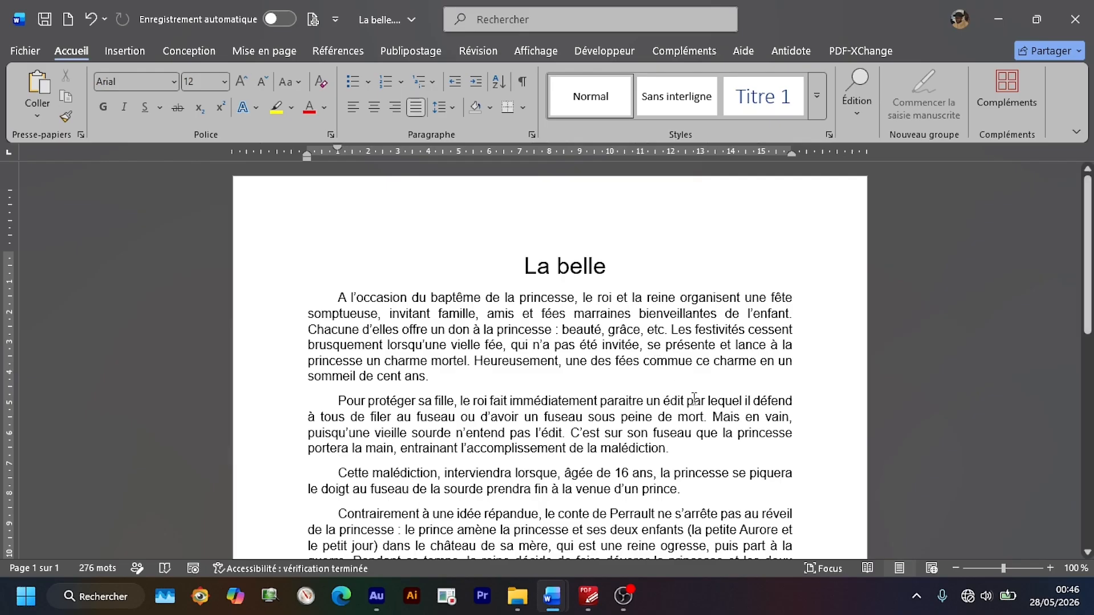
Step: Change the case of the title "La belle" to capitals (CAPITALES) and clear the selection
drag(522, 266, 615, 271)
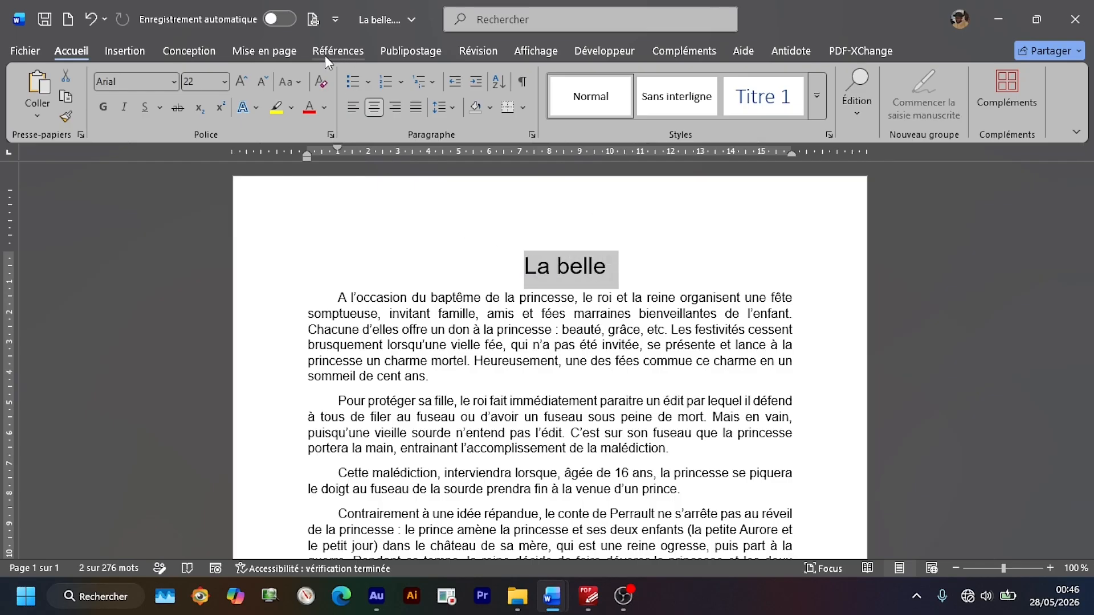
click(297, 81)
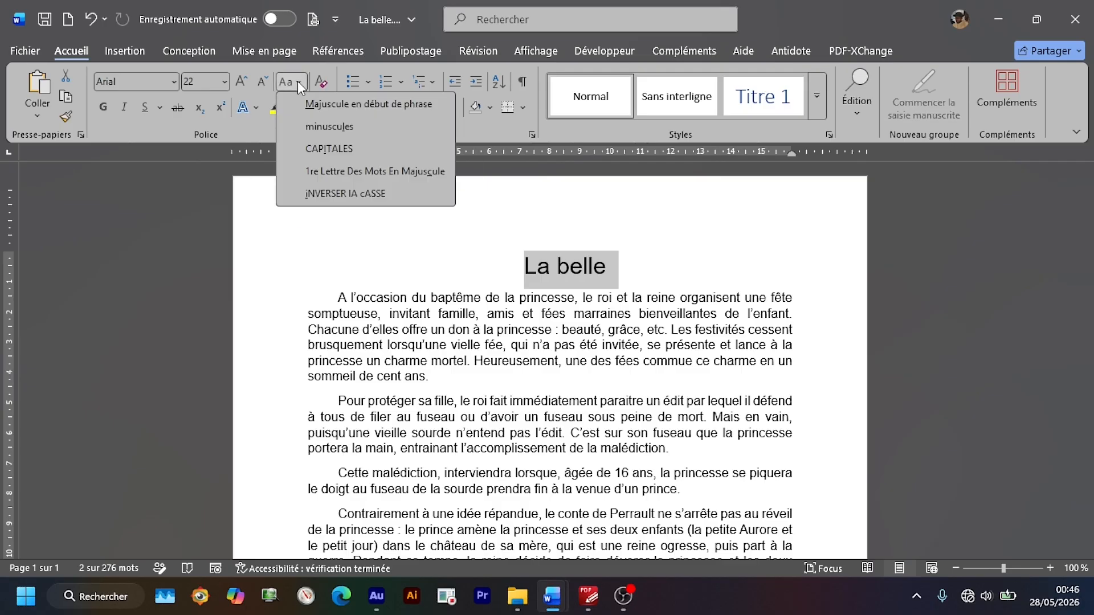
click(330, 150)
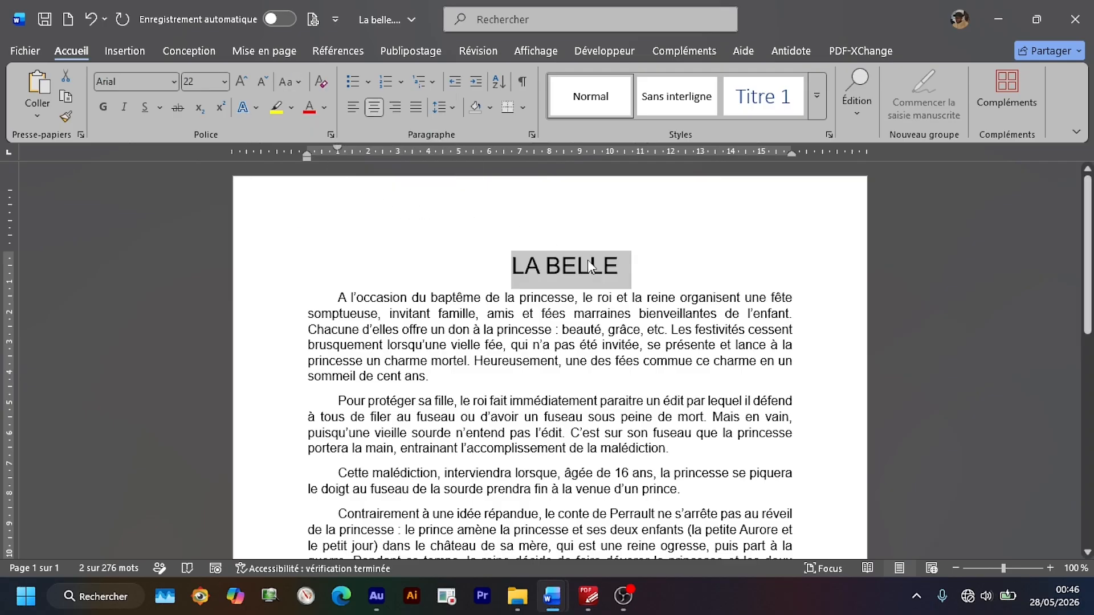
key(Right)
Step: Select the title text "LA BELLE" and choose a box border (Encadrement) for it in the border and shading settings
drag(514, 266, 618, 275)
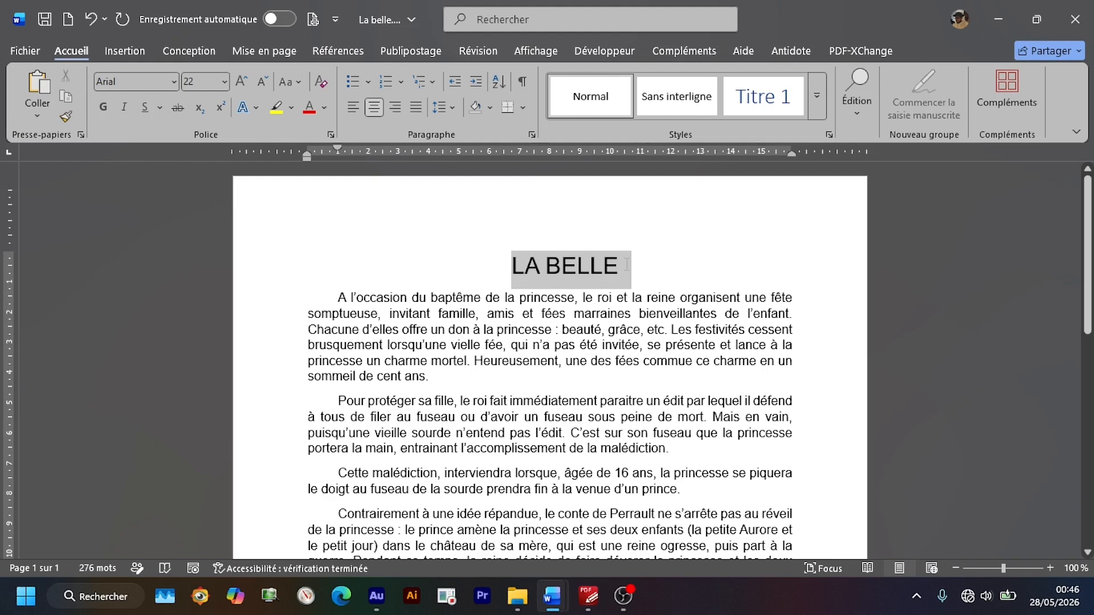
drag(627, 265, 620, 265)
click(527, 107)
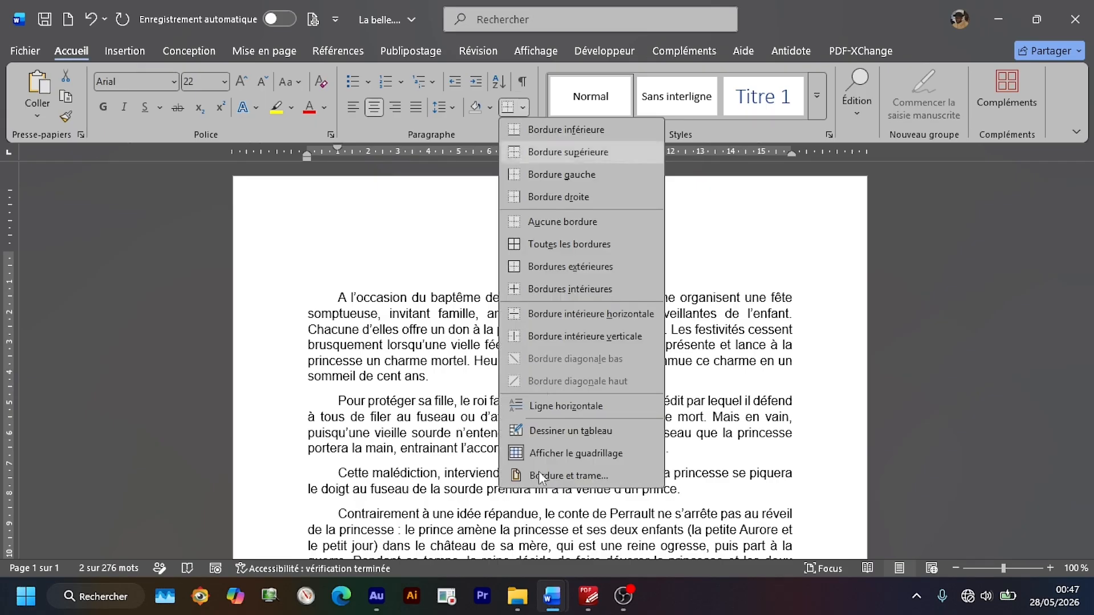
click(567, 476)
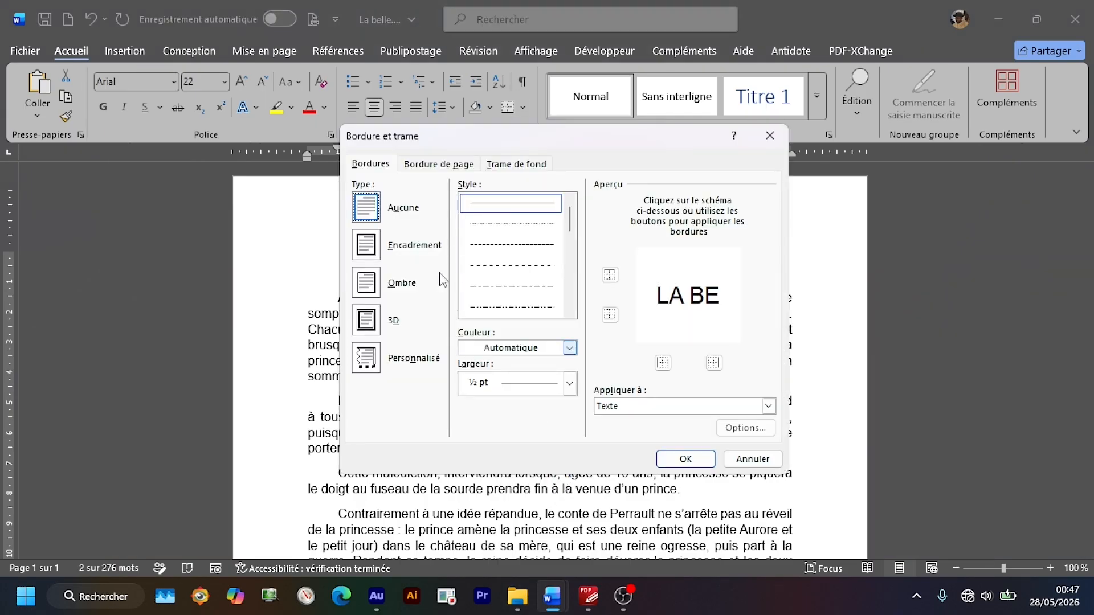
click(371, 249)
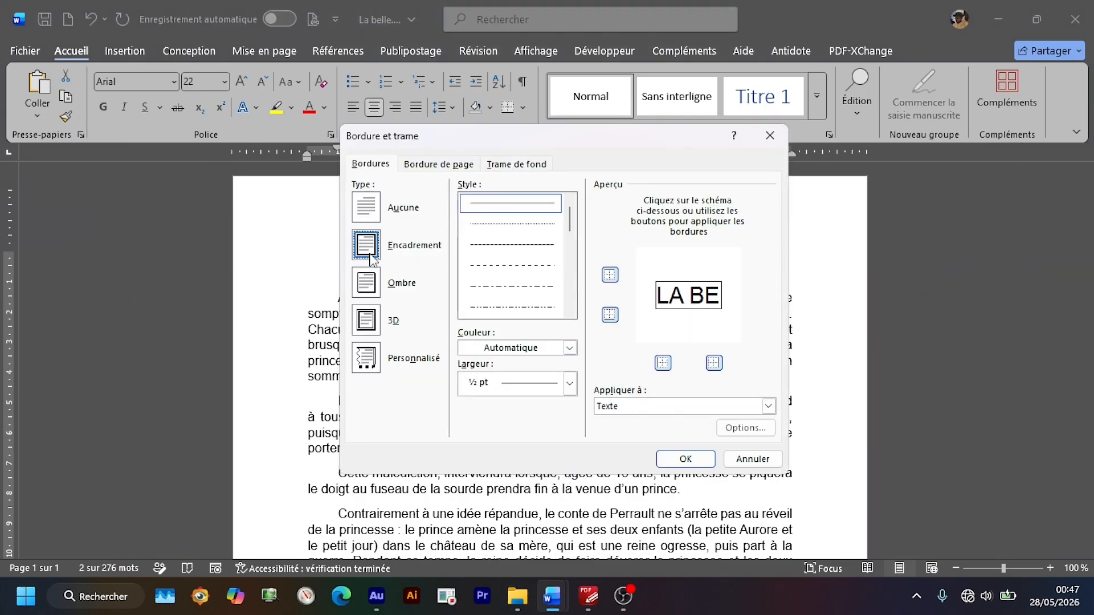
Step: Set the title's box border to the double-line style with a width of ¾ pt
click(570, 311)
click(570, 311)
click(570, 312)
click(570, 312)
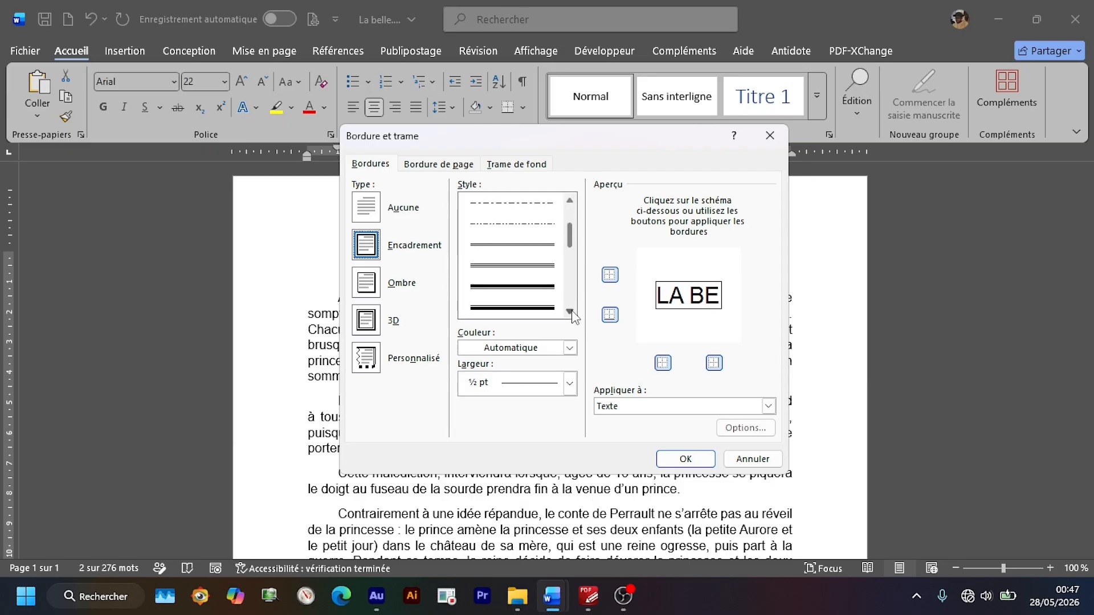
click(521, 245)
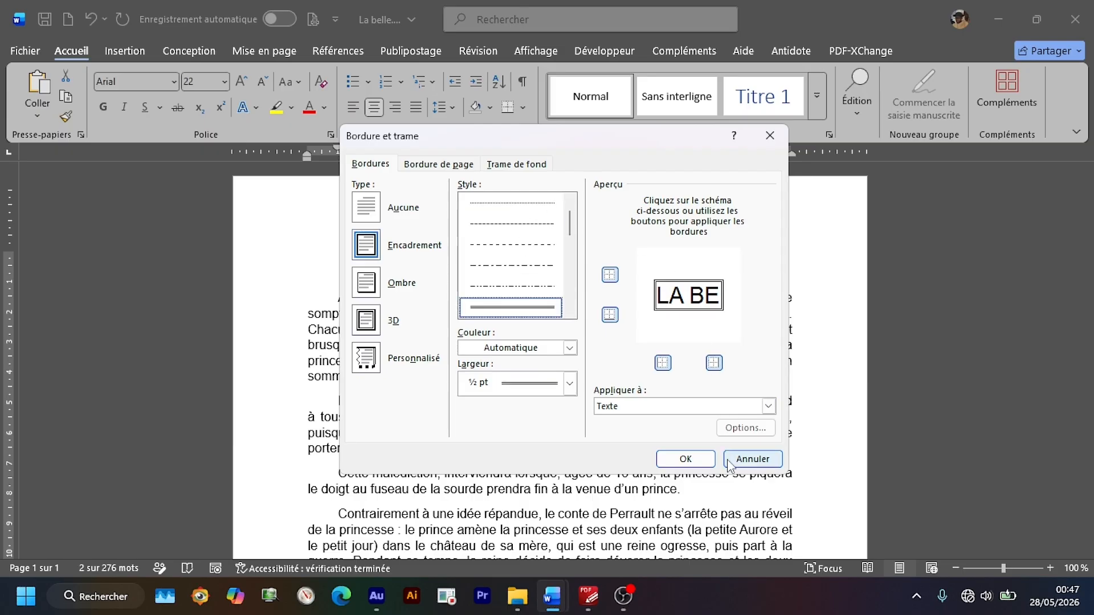
click(570, 384)
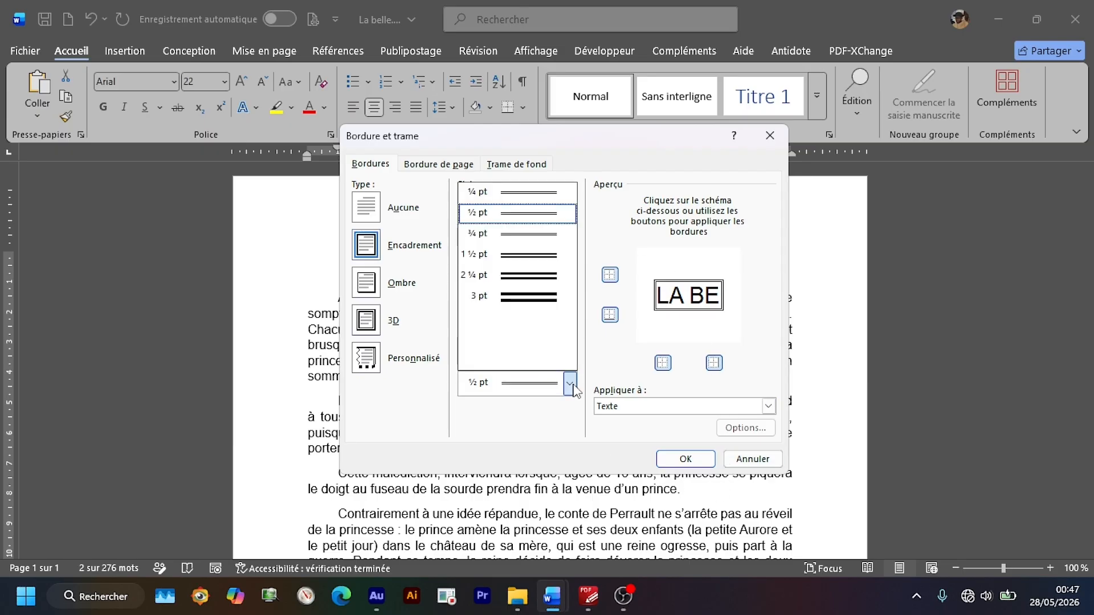
click(541, 238)
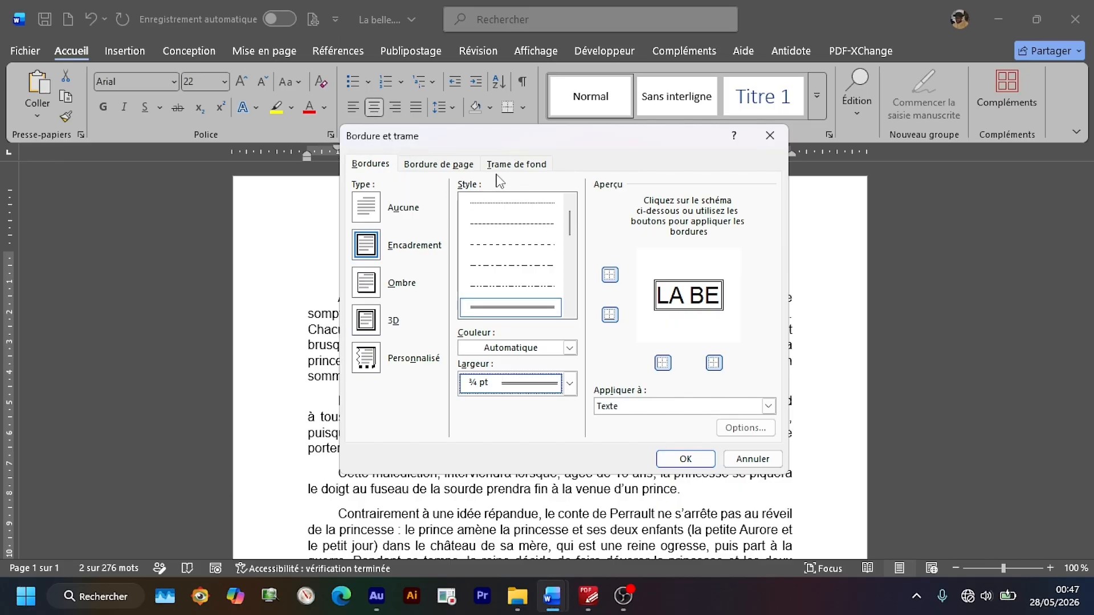
Step: Apply a 25 % shading pattern (Trame de fond) to the title text and confirm the border and shading settings
click(518, 166)
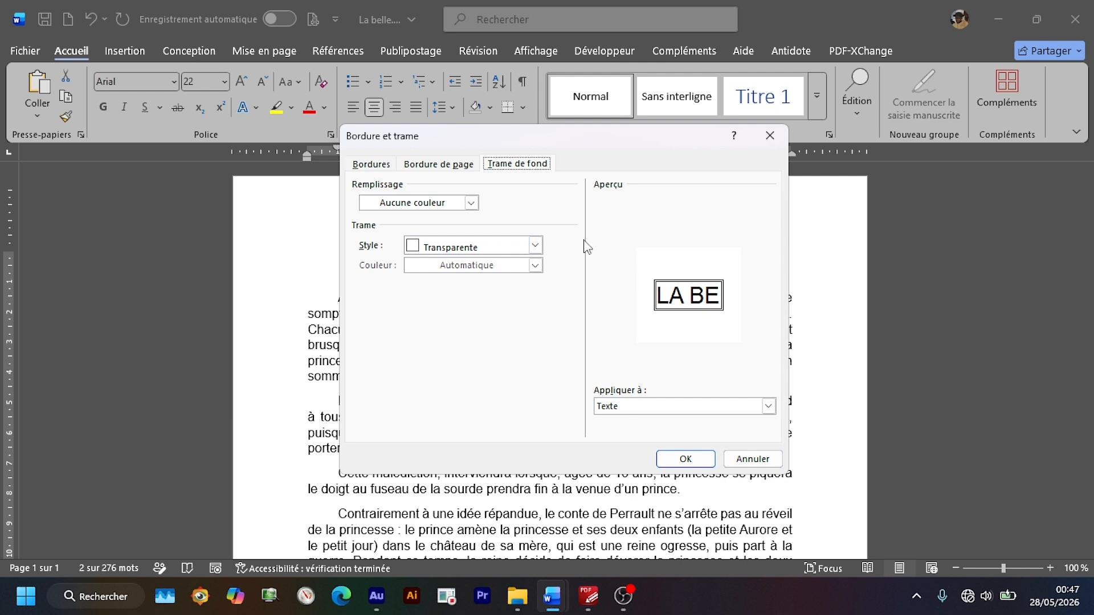
click(536, 247)
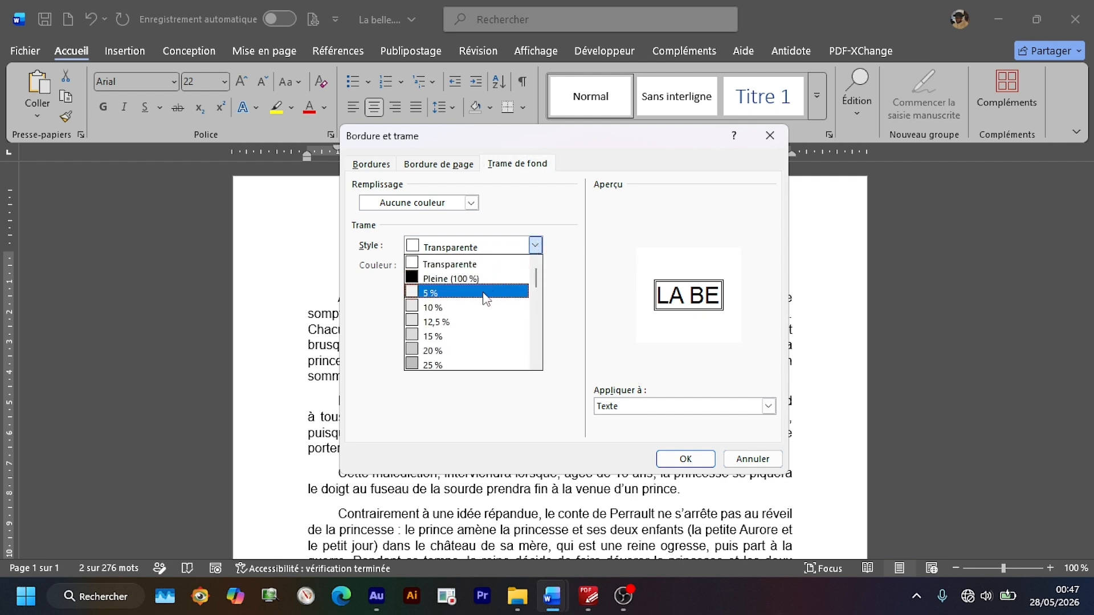
click(443, 367)
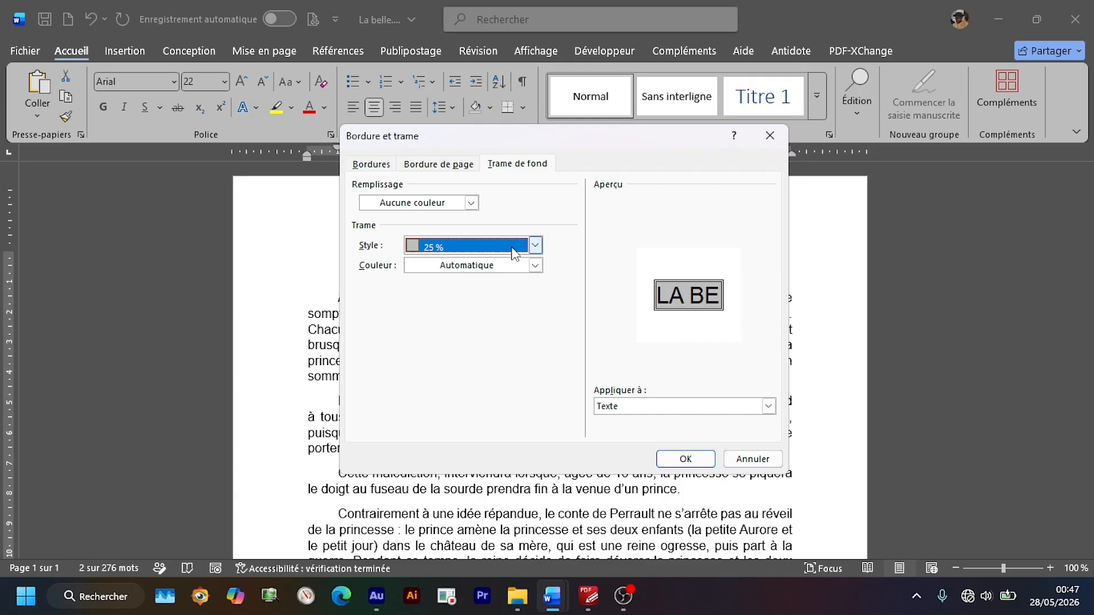
click(675, 463)
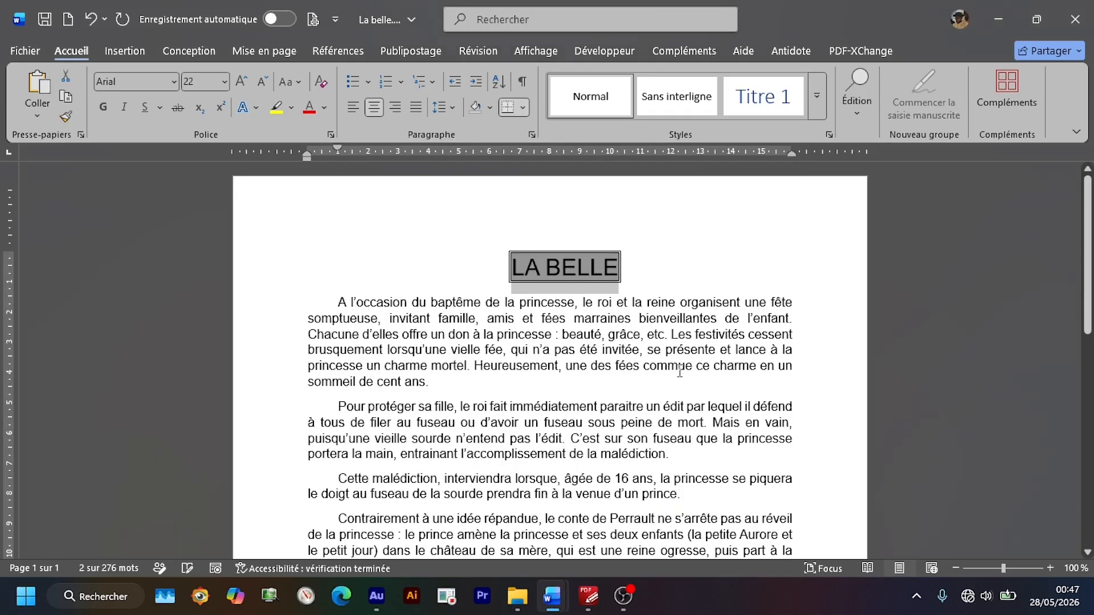
click(679, 350)
Step: Review the framed and shaded title and the body text down to the line "Tableau de données"
drag(512, 269, 636, 271)
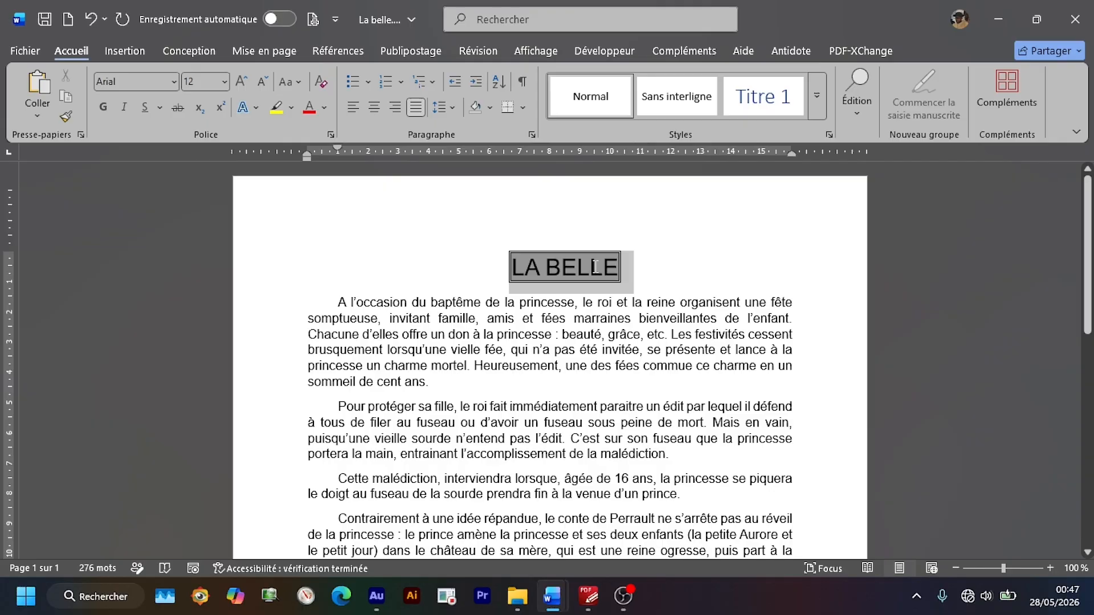
click(686, 265)
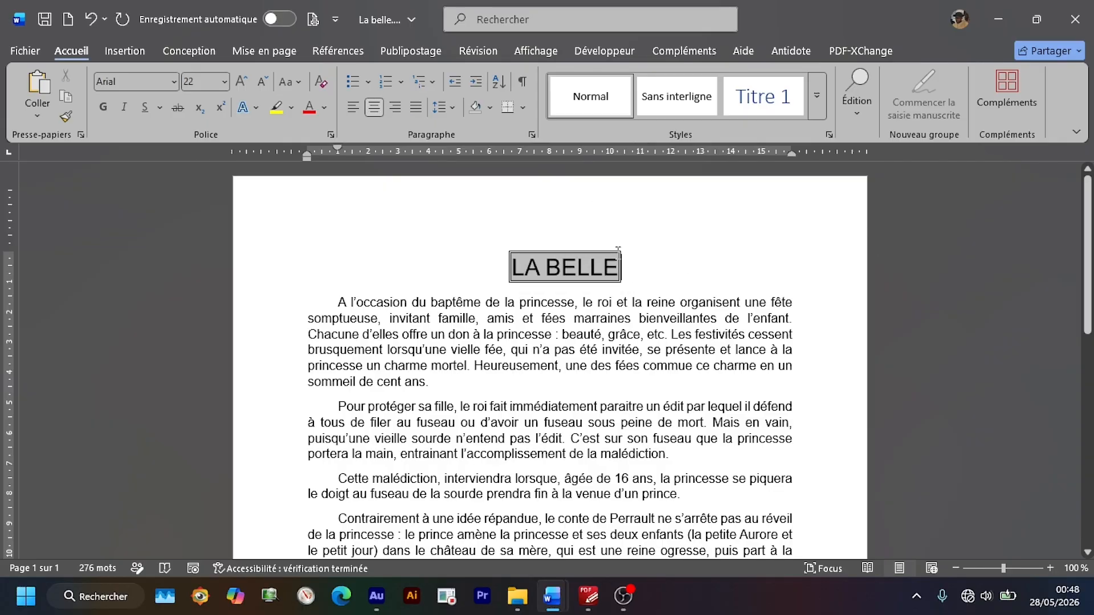
drag(512, 269, 572, 280)
click(663, 291)
scroll(487, 278, down, 5)
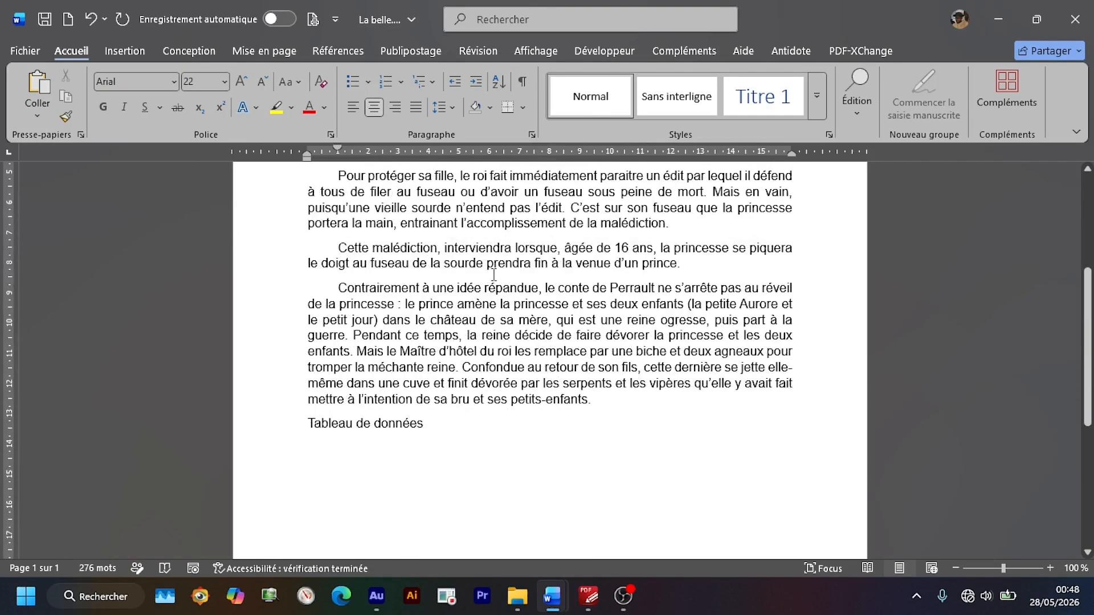
scroll(493, 277, up, 3)
scroll(496, 276, up, 2)
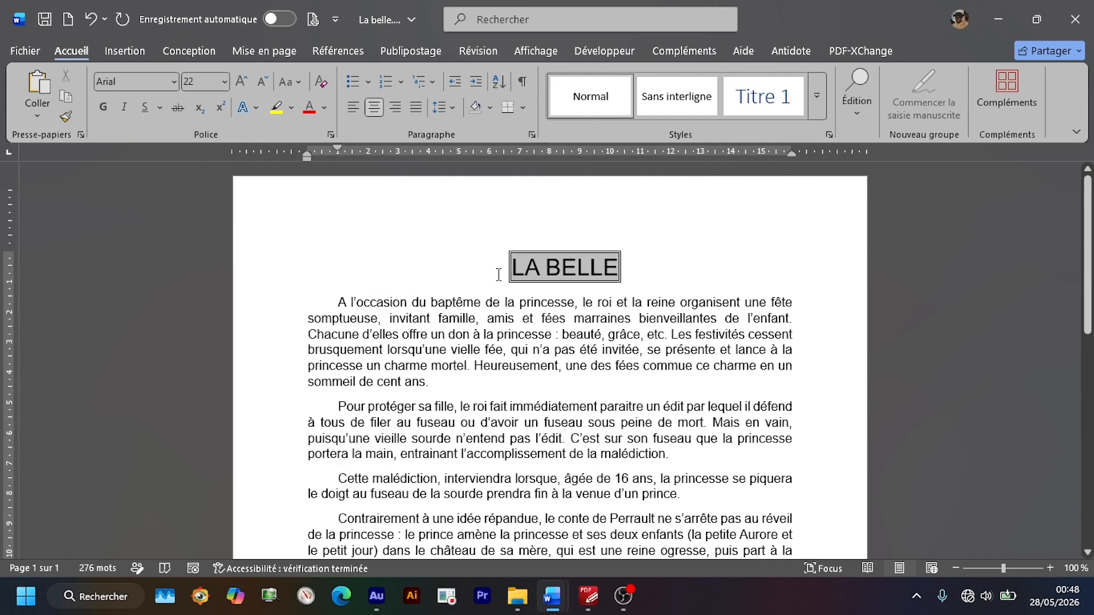
scroll(499, 274, down, 8)
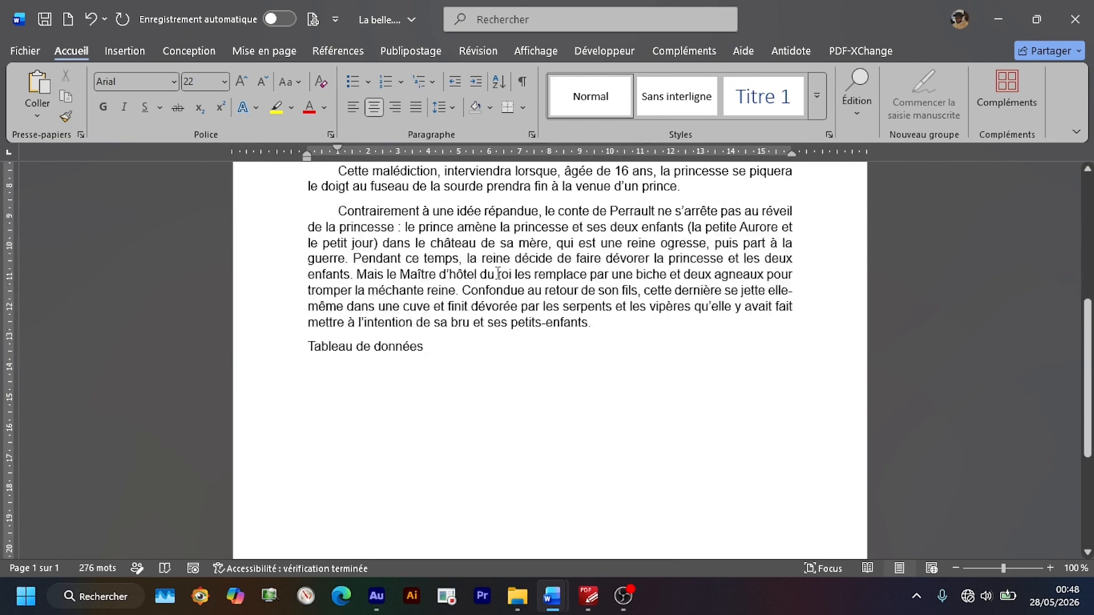
scroll(500, 273, up, 5)
scroll(500, 273, up, 3)
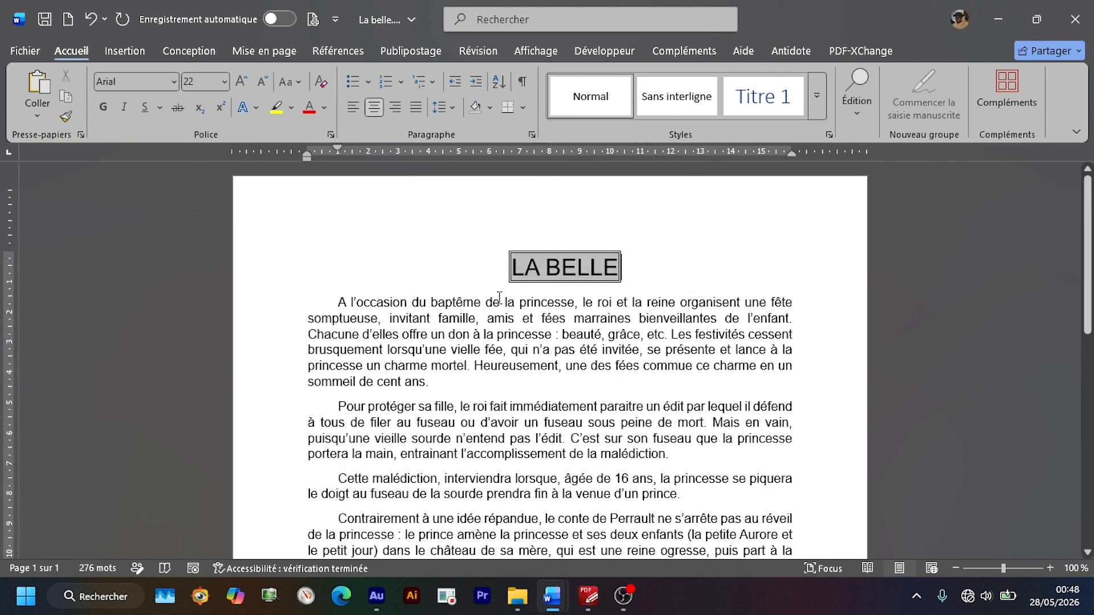
Step: Open the custom page margin settings (Marges personnalisées) and set the top margin to 1 cm
click(276, 52)
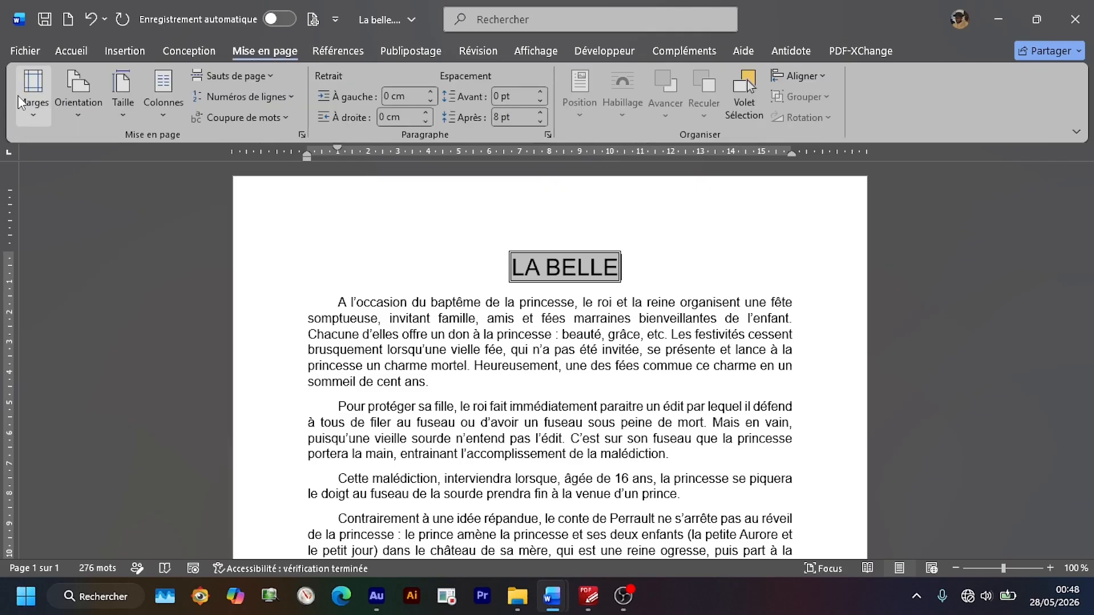
click(25, 117)
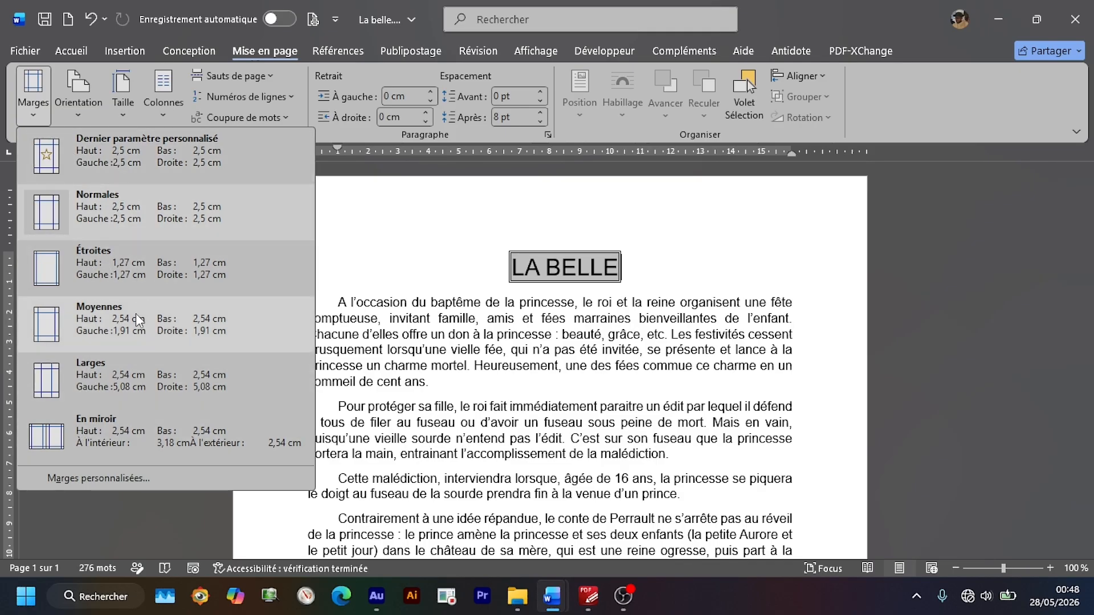
click(121, 479)
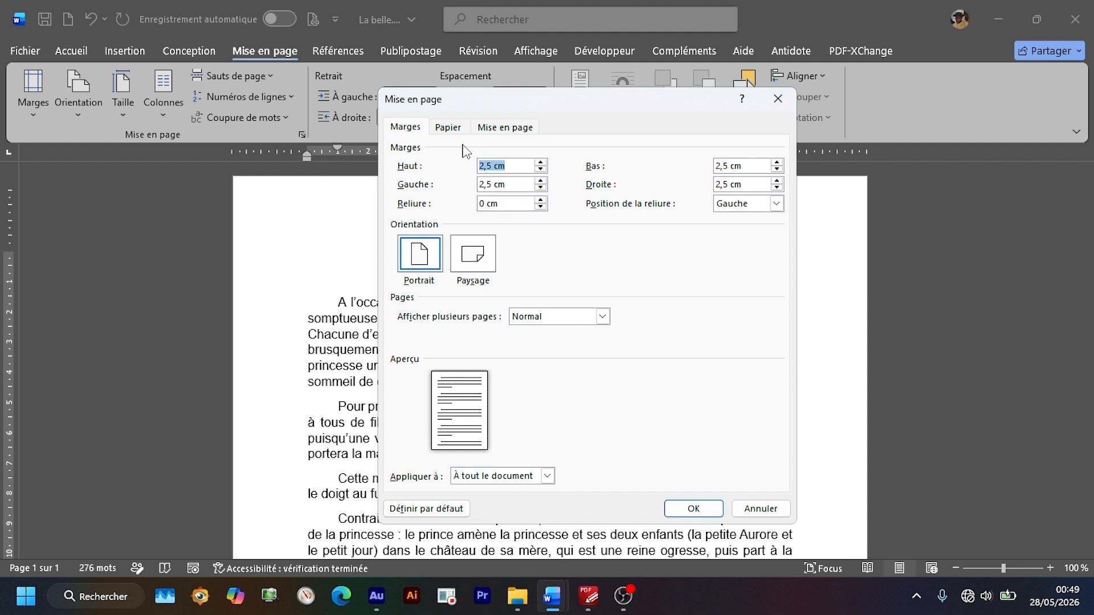
click(540, 168)
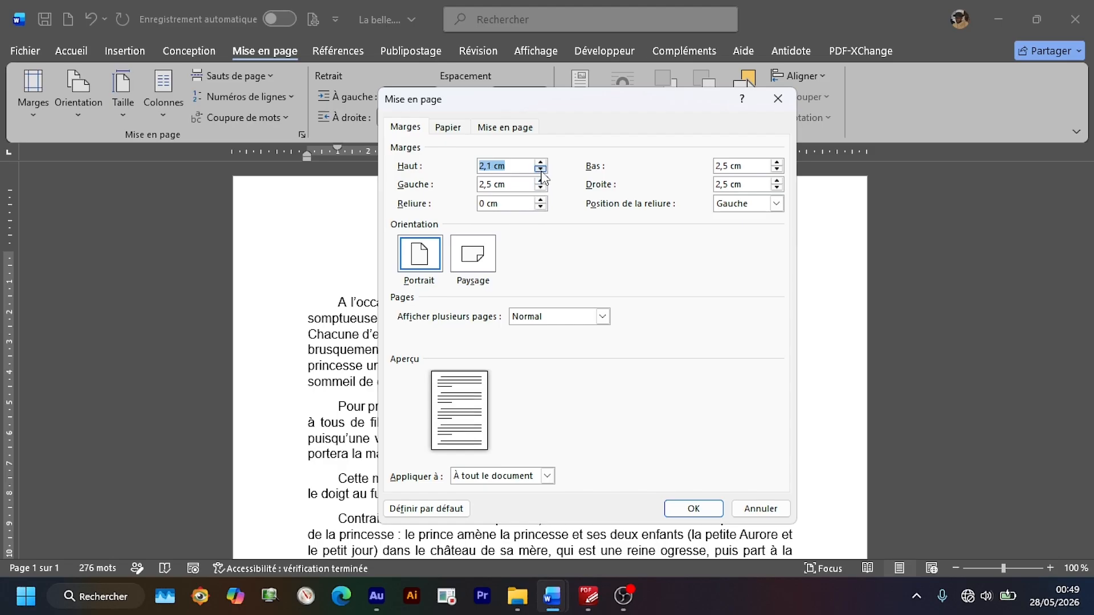
click(540, 169)
click(541, 168)
click(540, 168)
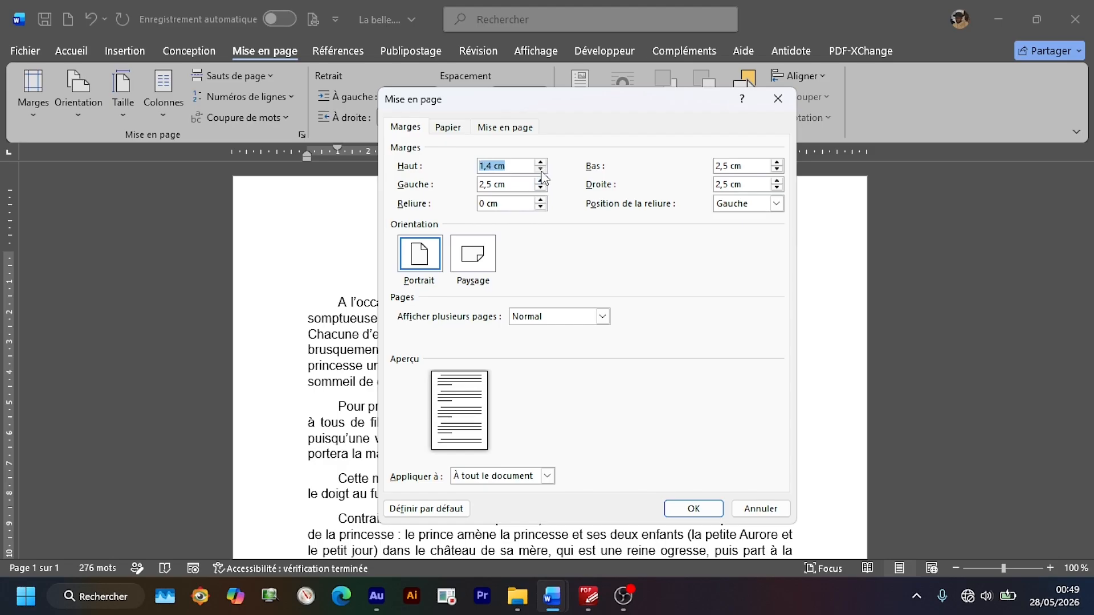
click(541, 170)
click(541, 170)
click(540, 170)
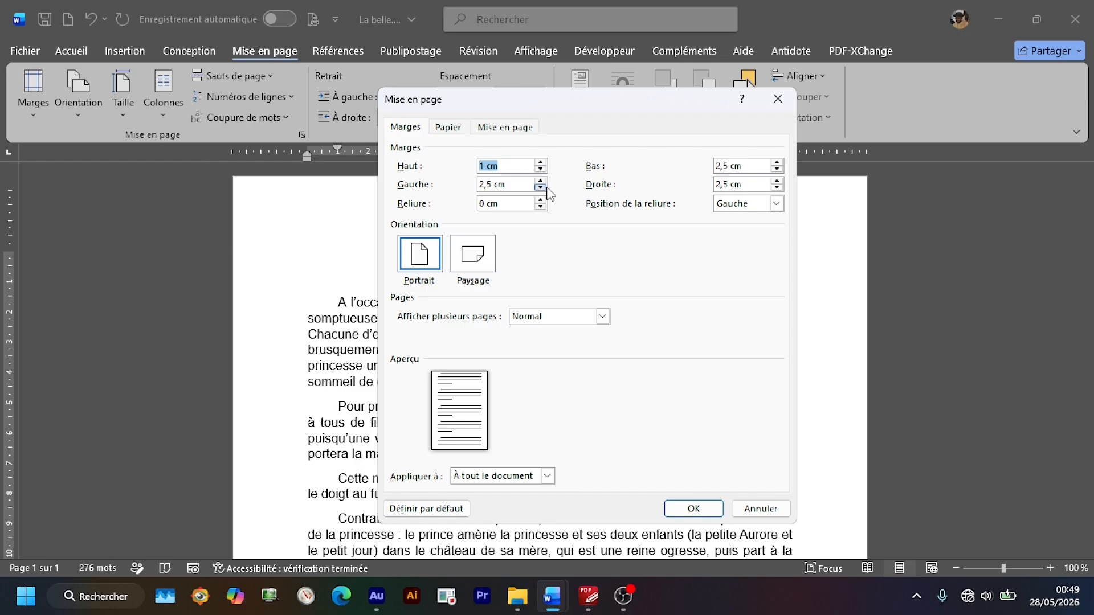
Step: Set the document's left page margin to 1 cm
click(541, 188)
click(540, 188)
click(540, 188)
click(540, 188)
click(540, 188)
click(540, 188)
click(540, 188)
click(541, 188)
click(540, 188)
Step: Set the document's bottom page margin to 1 cm
click(777, 169)
click(777, 169)
click(777, 169)
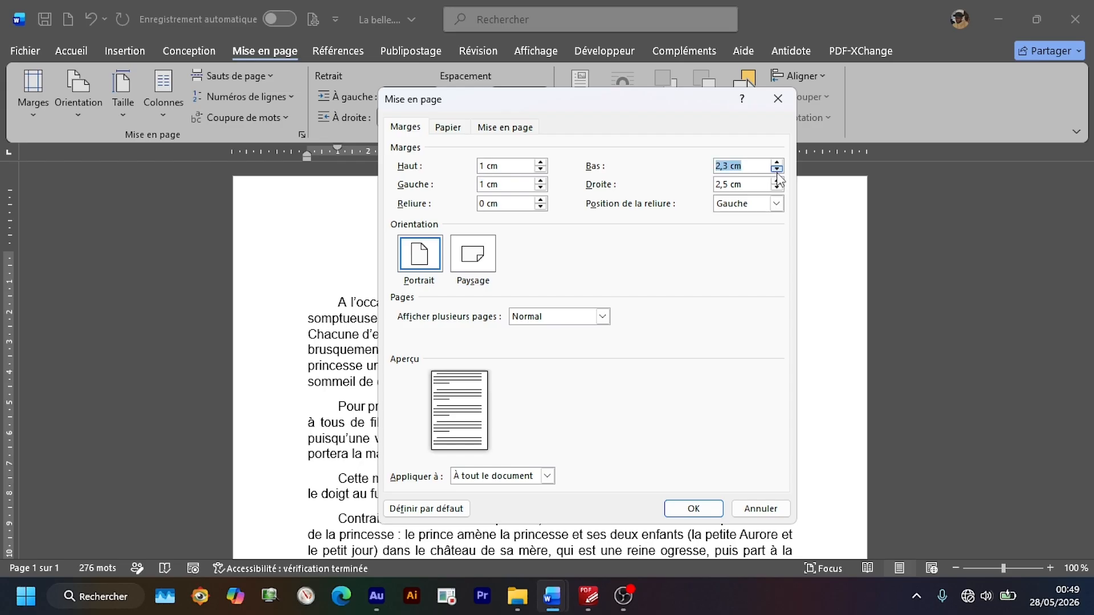
click(777, 169)
click(777, 168)
click(776, 169)
click(776, 168)
click(777, 169)
Step: Set the right page margin to 1 cm and apply the margins to the whole document
click(777, 188)
click(777, 189)
click(777, 189)
click(777, 189)
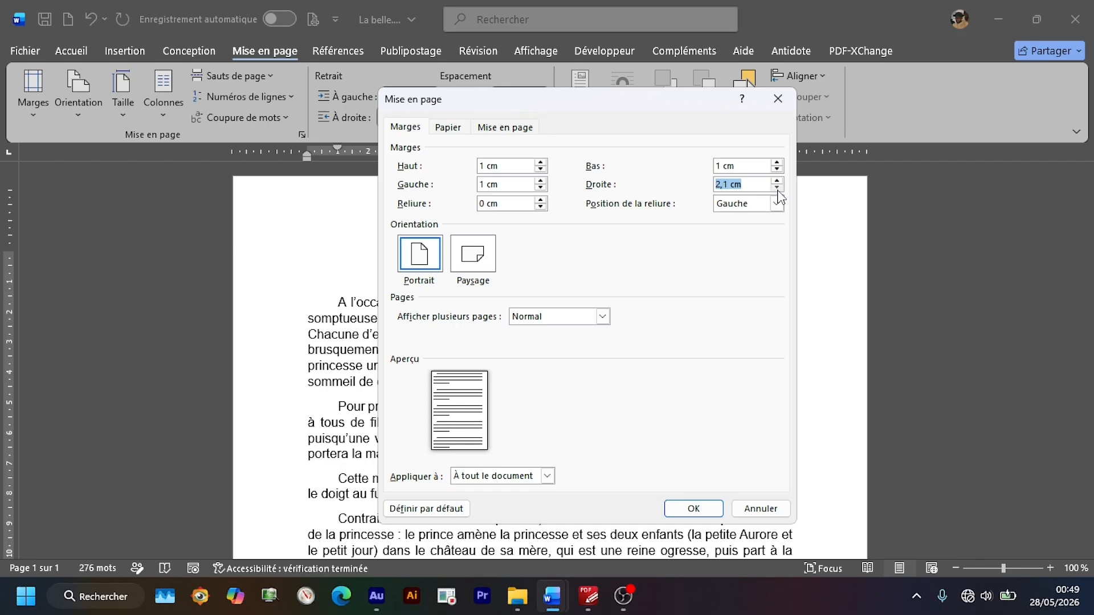
click(777, 188)
click(777, 188)
click(777, 188)
click(776, 188)
click(777, 188)
click(777, 188)
click(777, 188)
click(777, 189)
click(694, 509)
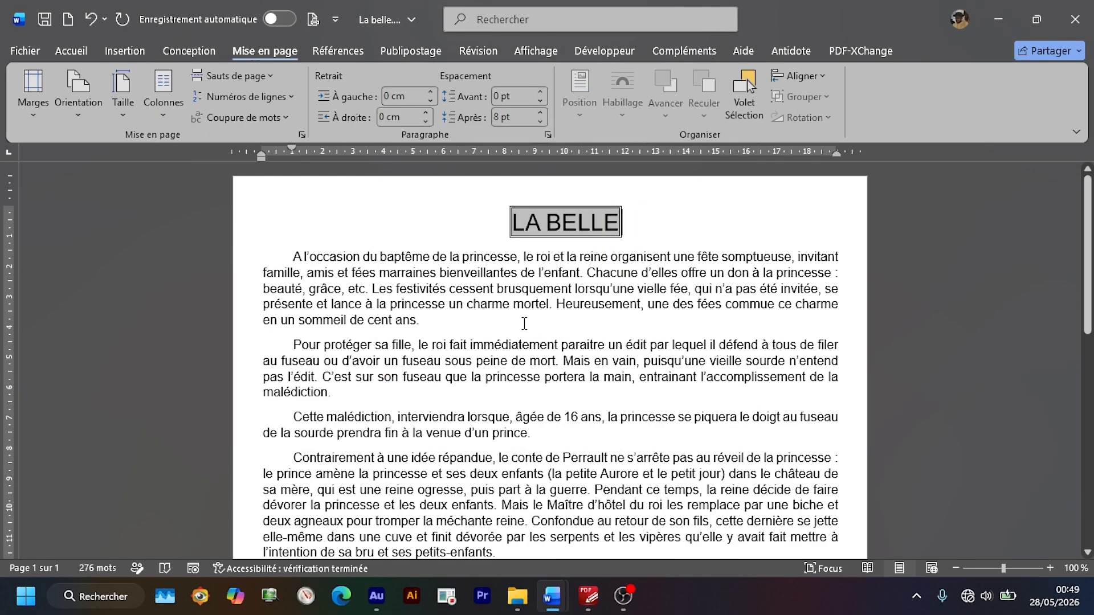
Step: Set the line spacing to 1,5 for all text from the first paragraph to "Tableau de données"
scroll(460, 297, down, 5)
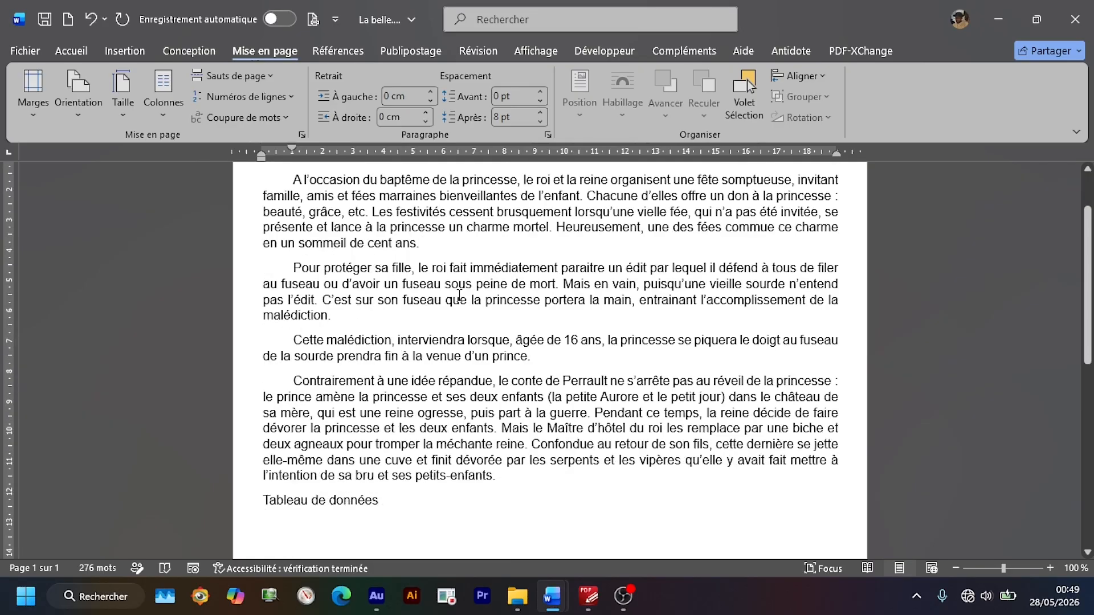
scroll(459, 302, down, 3)
scroll(460, 302, up, 8)
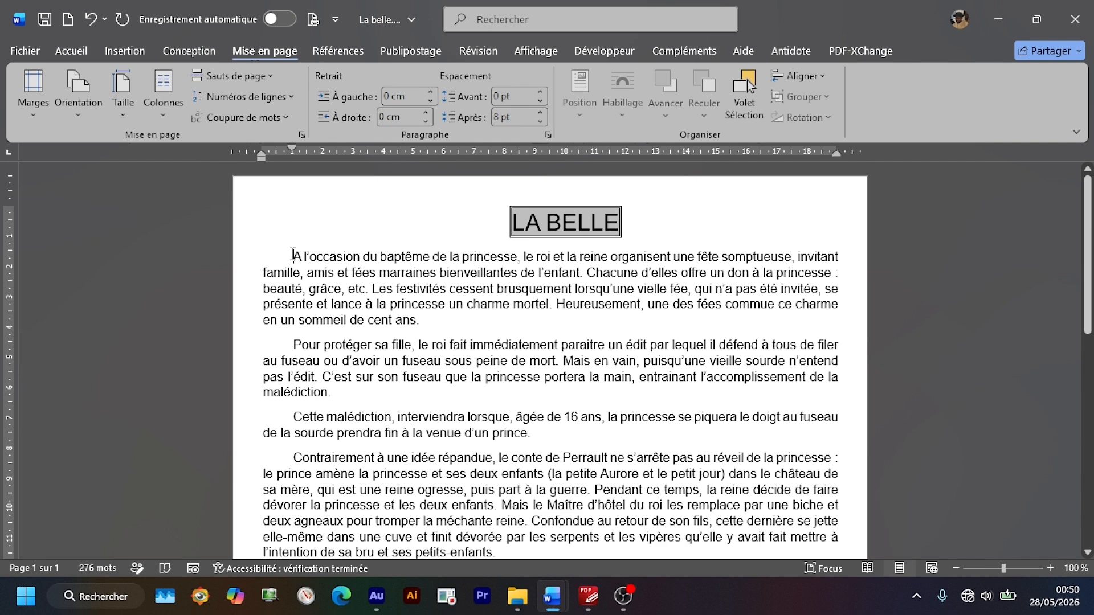
drag(293, 255, 412, 383)
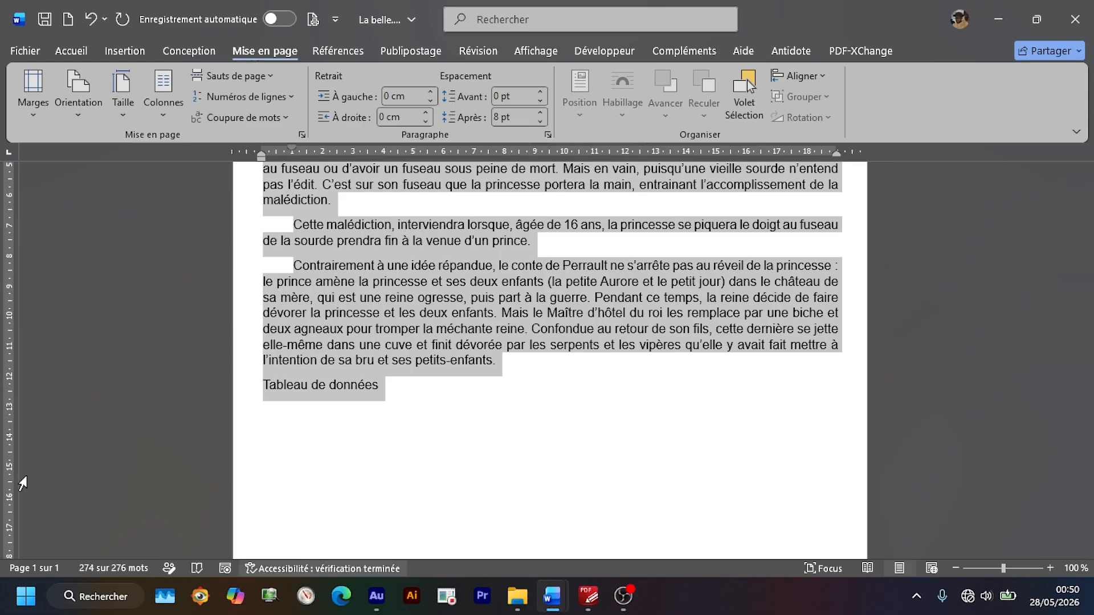
click(81, 54)
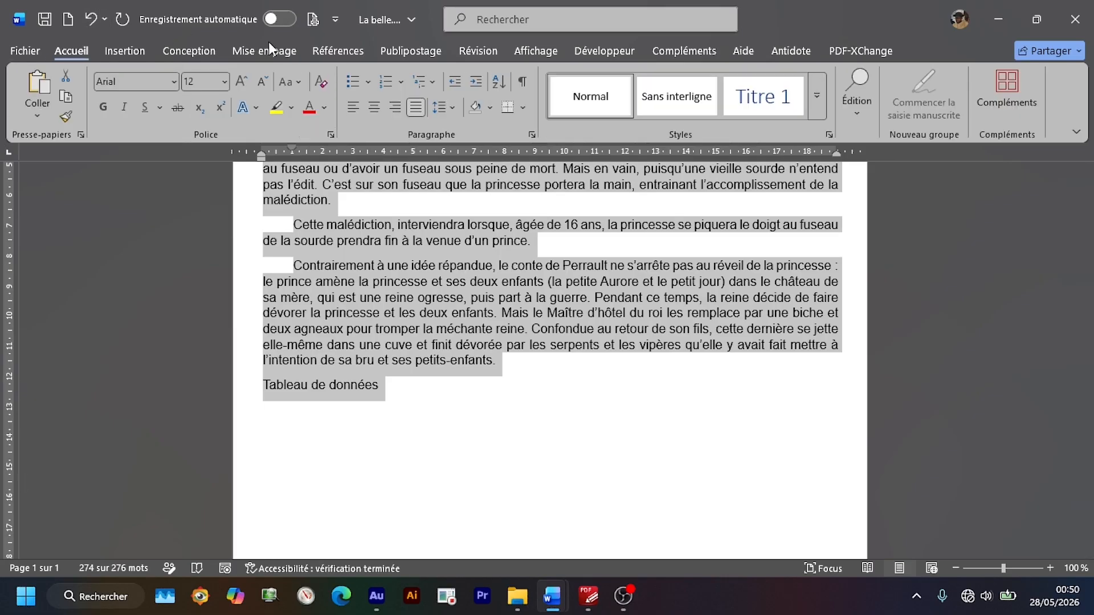
click(452, 107)
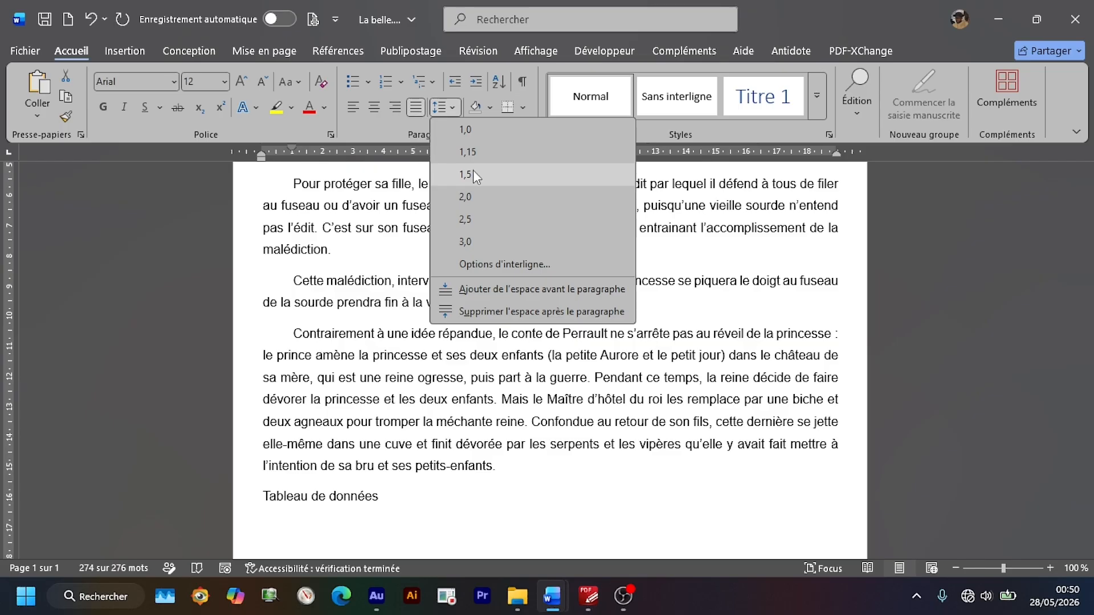
click(473, 172)
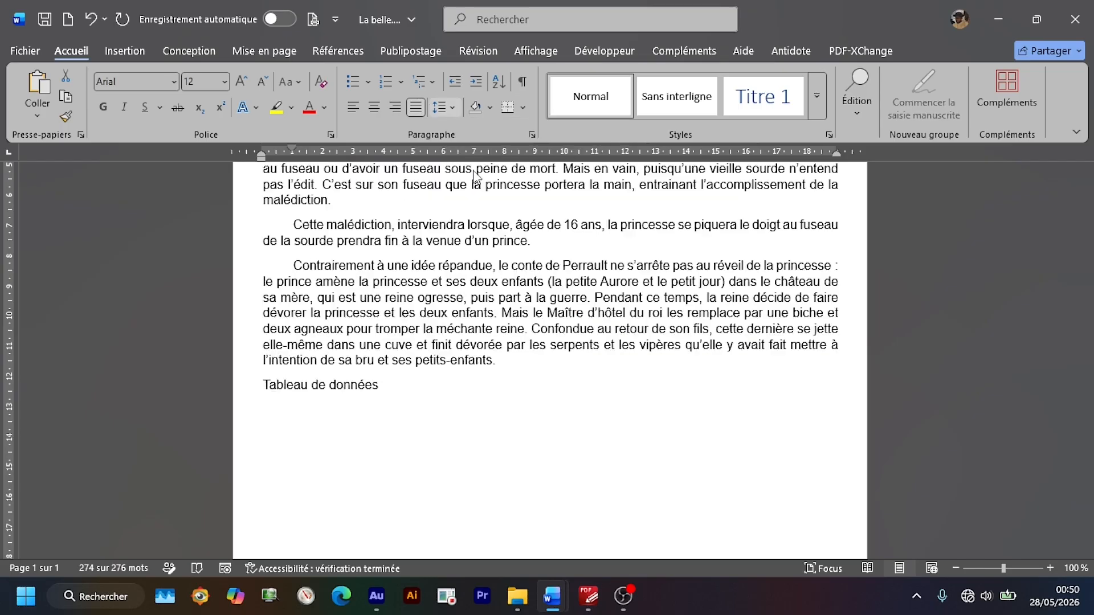
scroll(572, 351, up, 4)
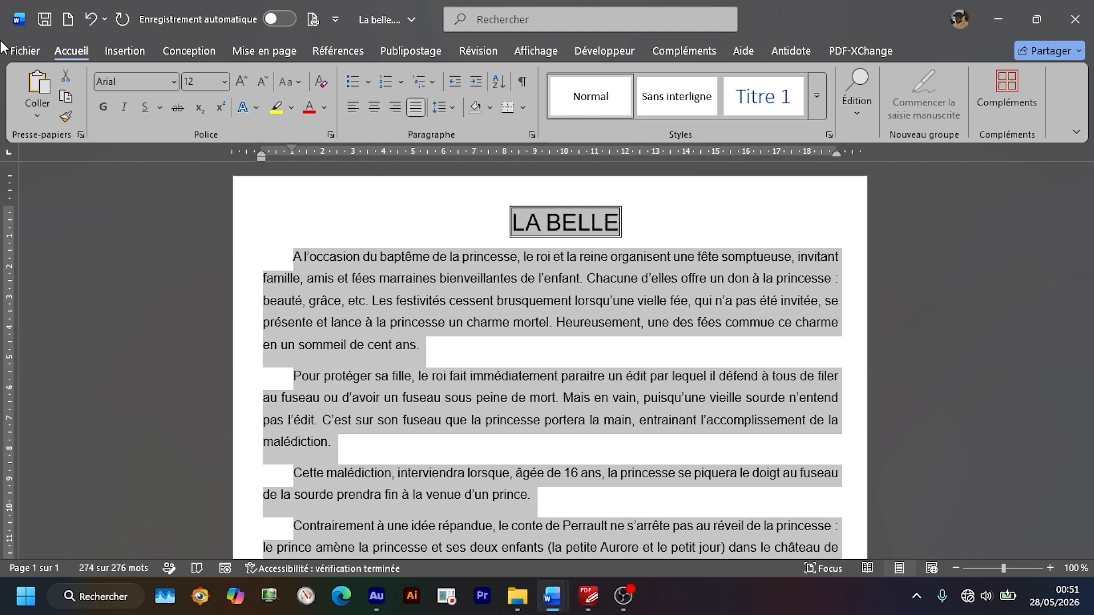
Step: Insert a table with 4 columns and 7 rows below the line "Tableau de données"
key(ctrl+End)
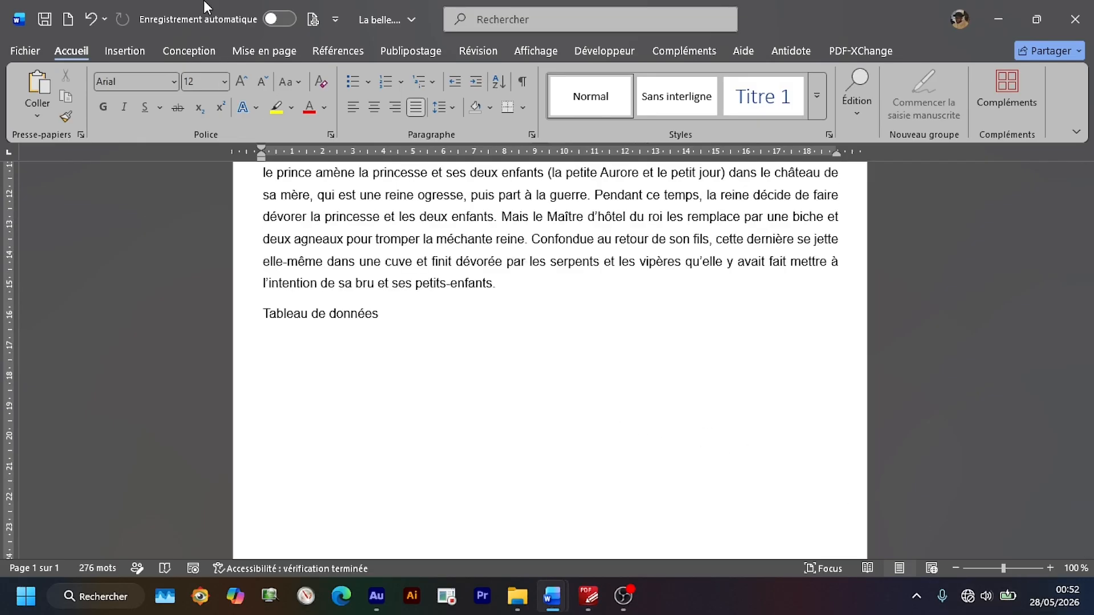
click(129, 50)
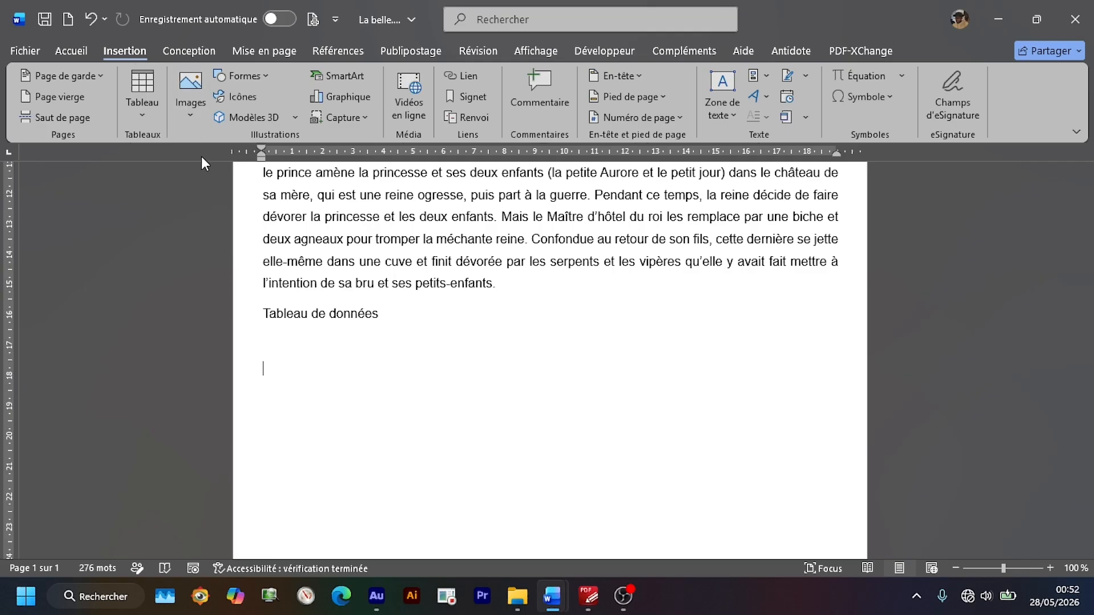
click(143, 114)
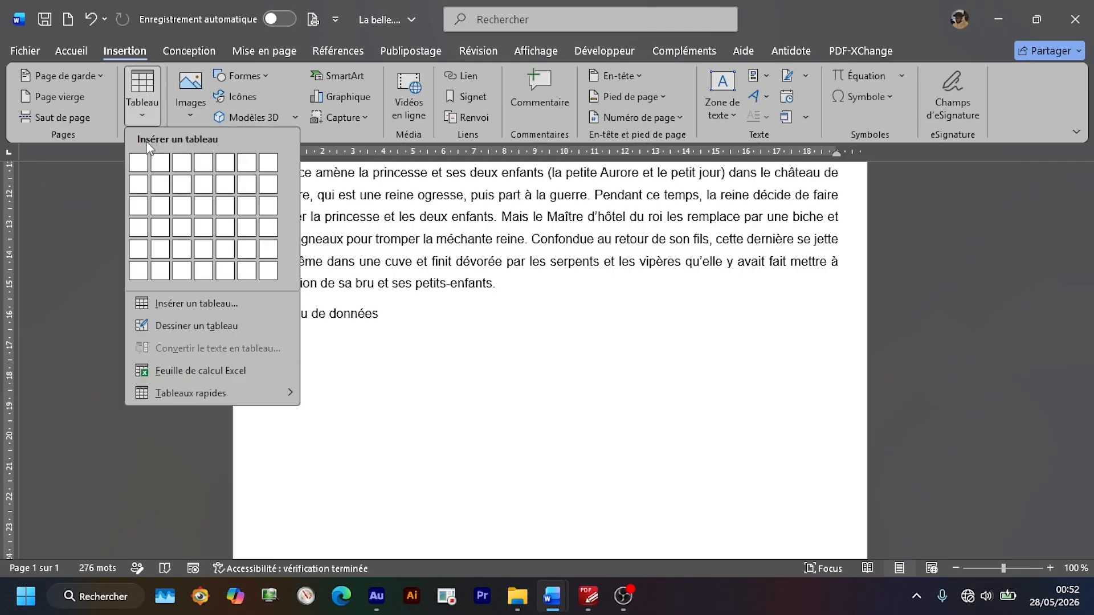
click(178, 306)
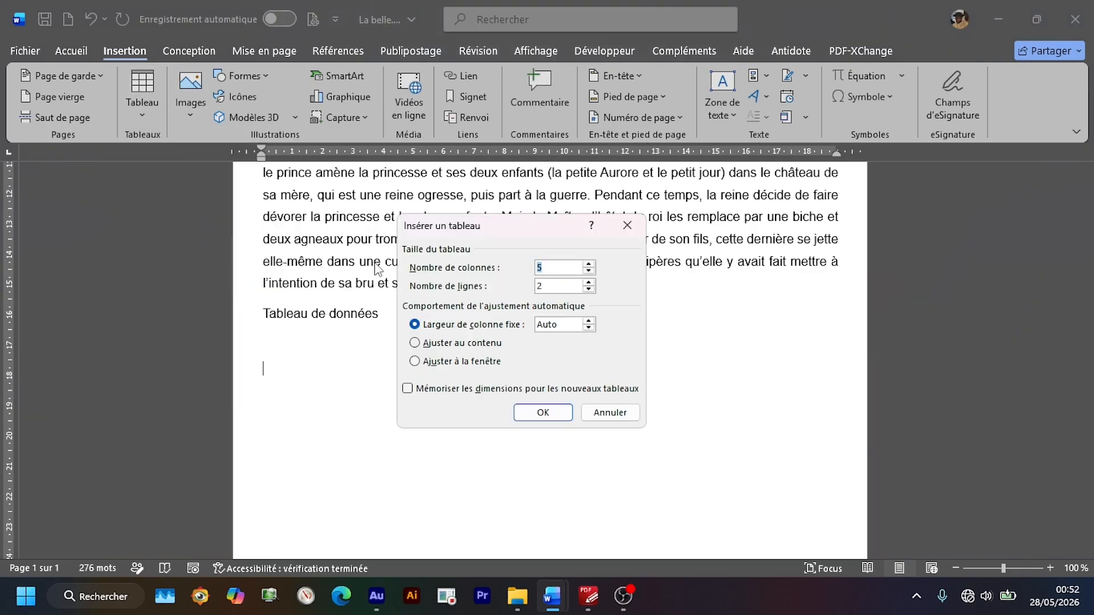
click(588, 272)
click(590, 282)
click(589, 282)
click(589, 282)
click(542, 412)
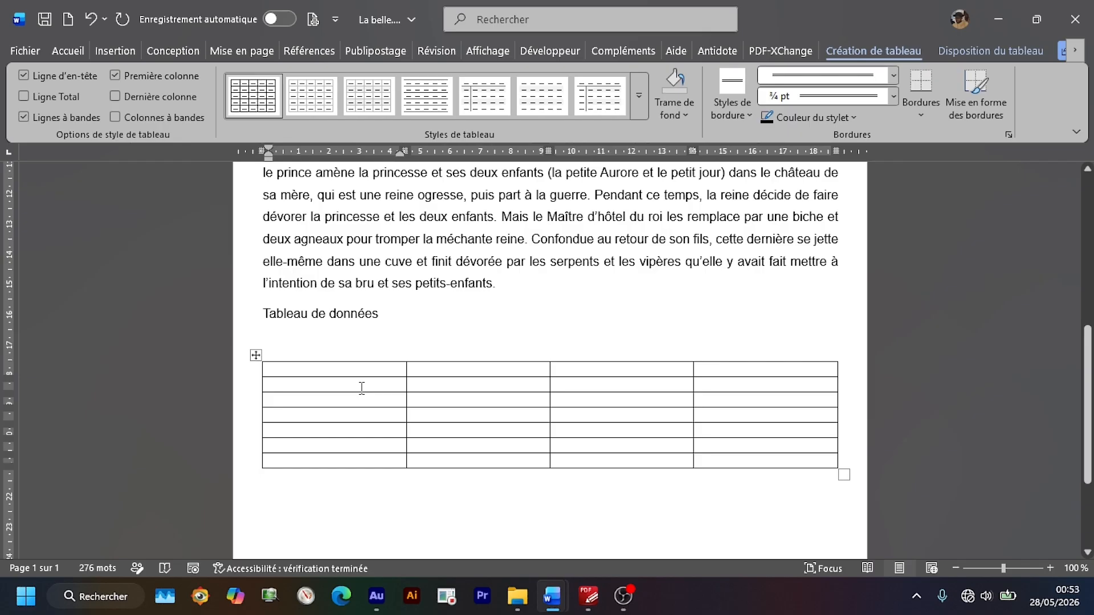
Step: Enter the shop name "BOUTIQUE DE DIALLO" in the table's first cell and move to the row below
key(Caps_Lock)
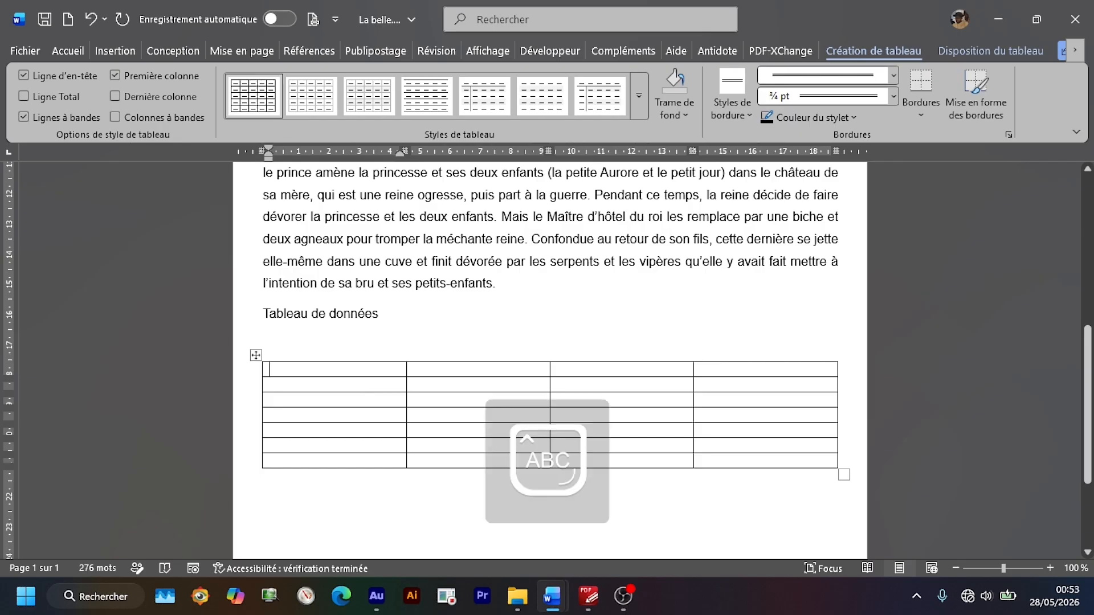
text(BOUTI)
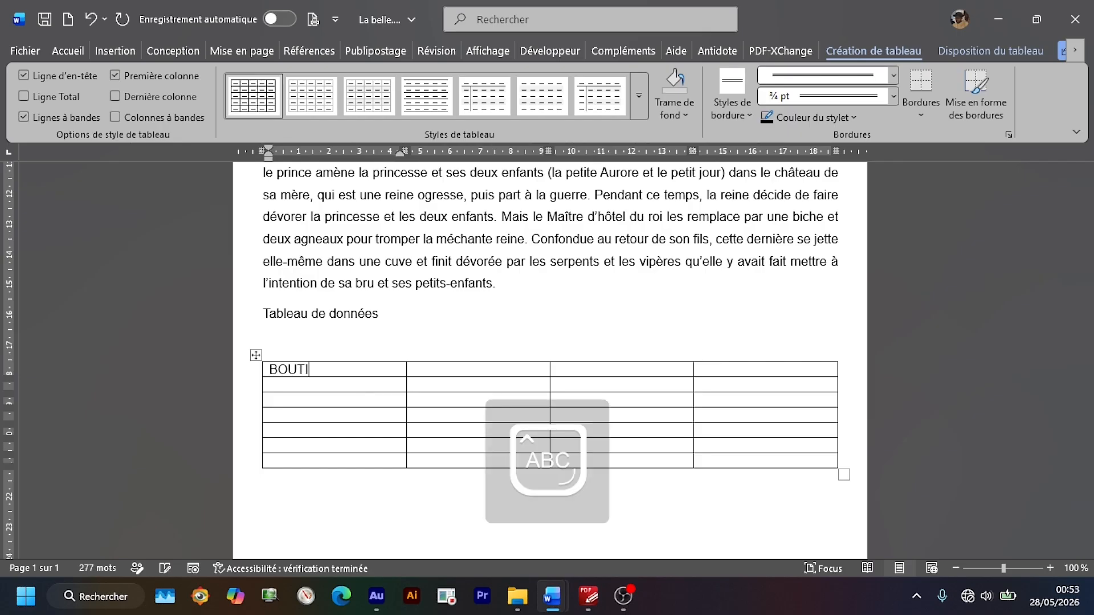
text(QUE DE D)
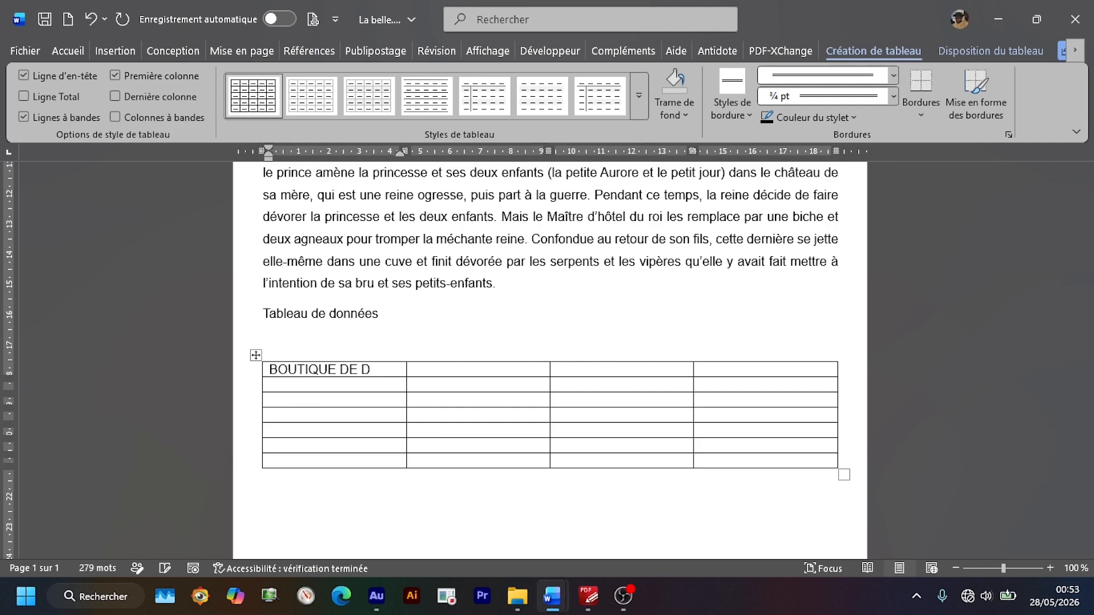
text(IALLO)
click(372, 400)
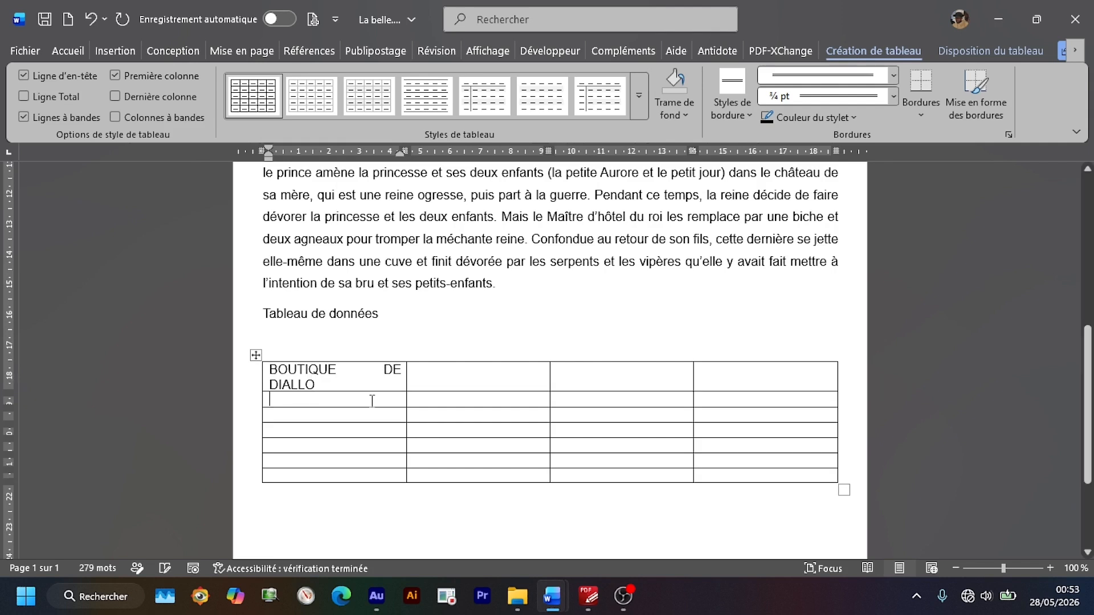
Step: Fill the table's second row with the headings PRODUITS, QUANTITE, PRIX UNITAIRE and MONTANT
text(PRODUIT)
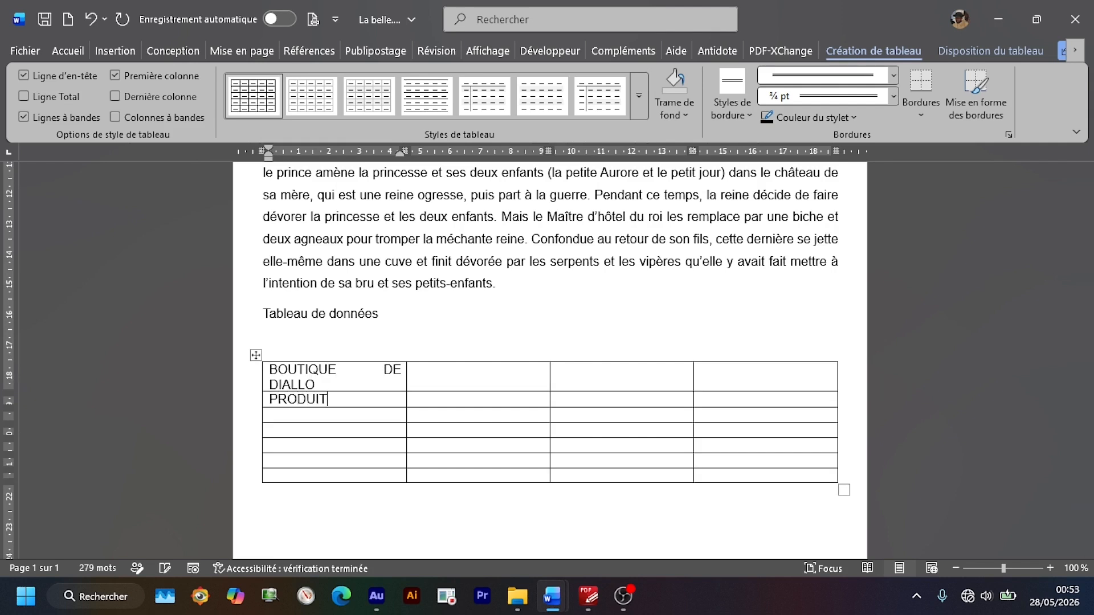
text(S)
key(Tab)
text(QUAN)
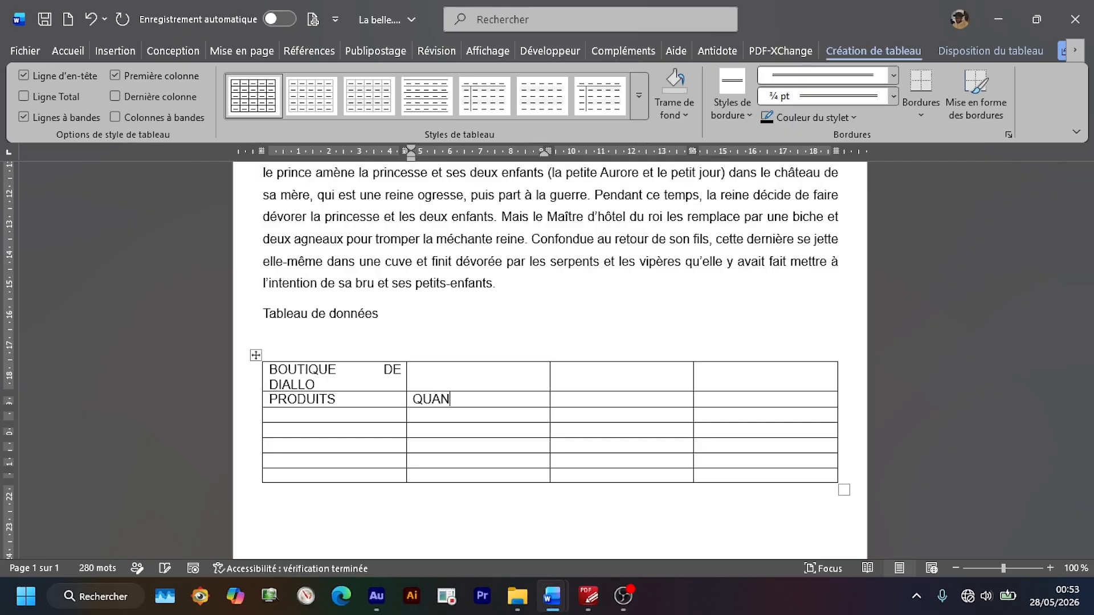
text(TITE)
key(Tab)
text(PRIX UNITAIRE)
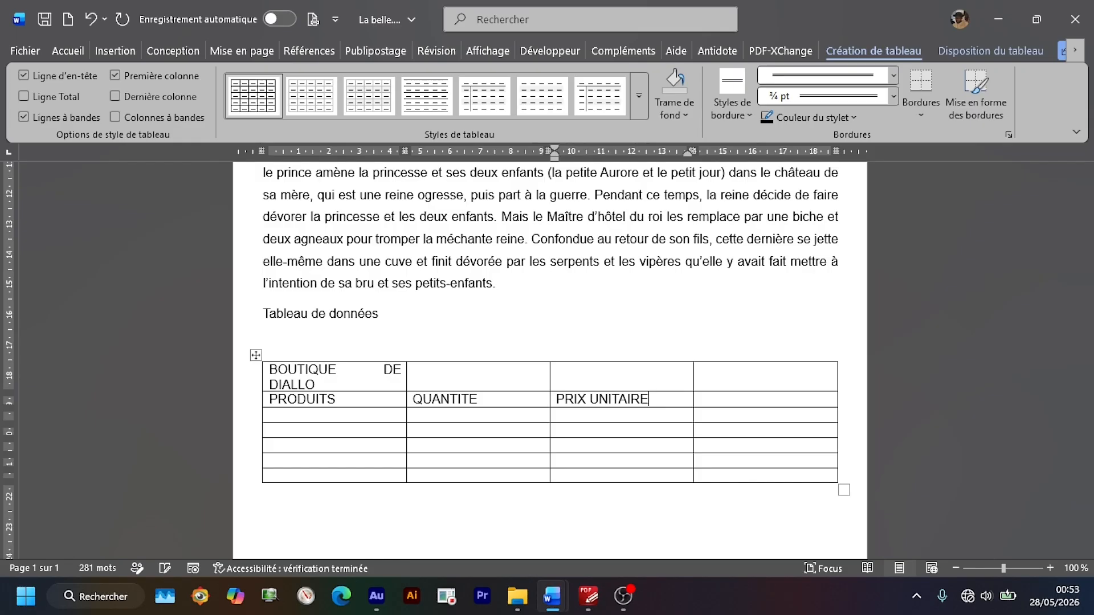
key(Tab)
text(MO)
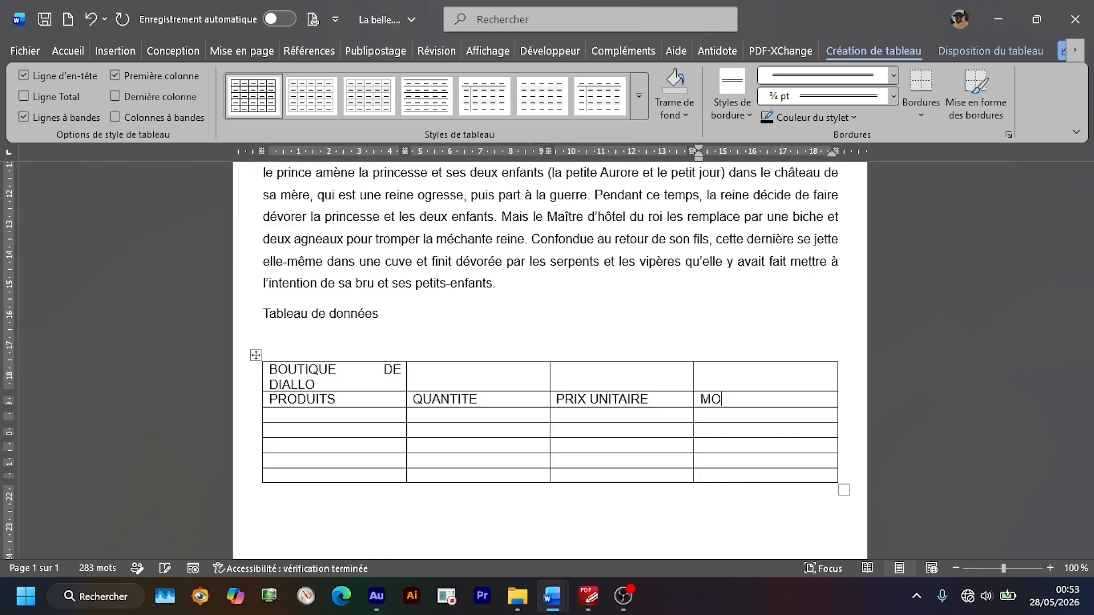
text(NTAN)
text(T)
Step: List the products Pomme, Banane, Orange and Raisin below the PRODUITS heading, one per row
click(356, 418)
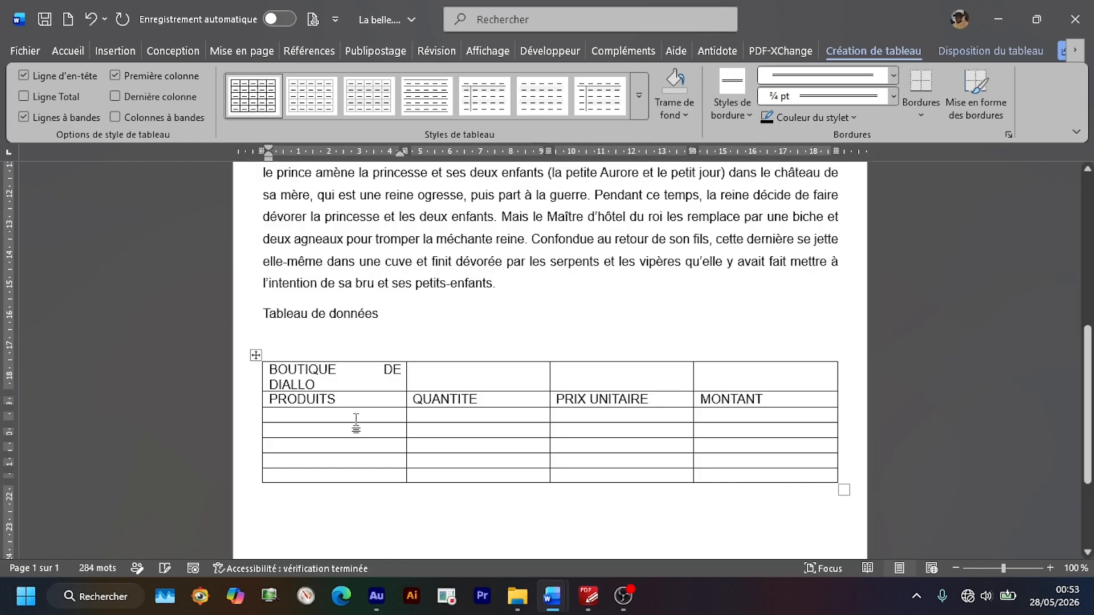
text(Pomme)
key(Down)
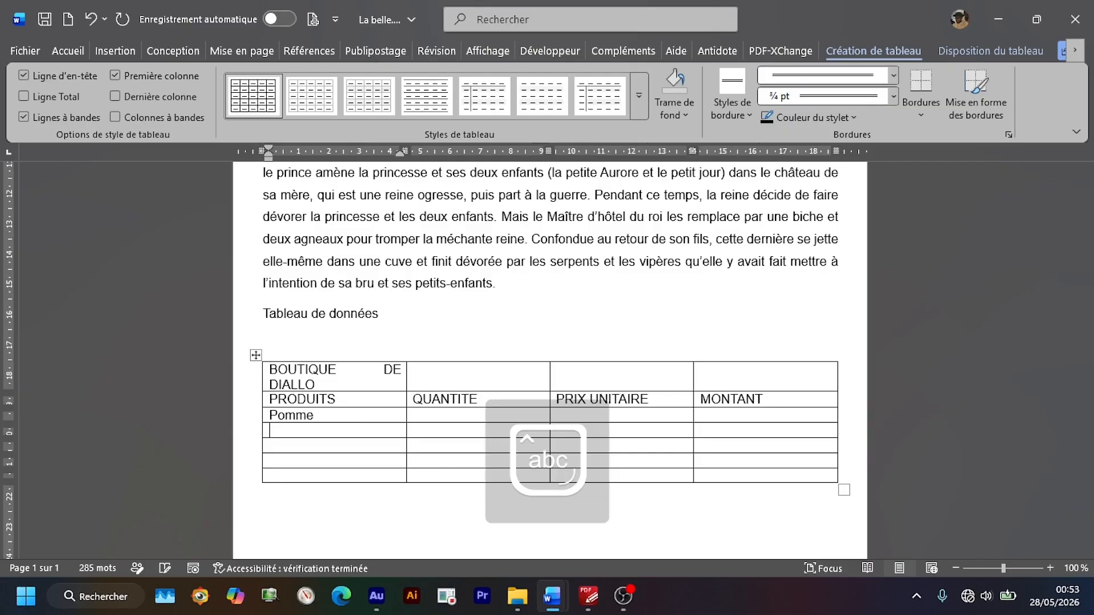
text(Banane)
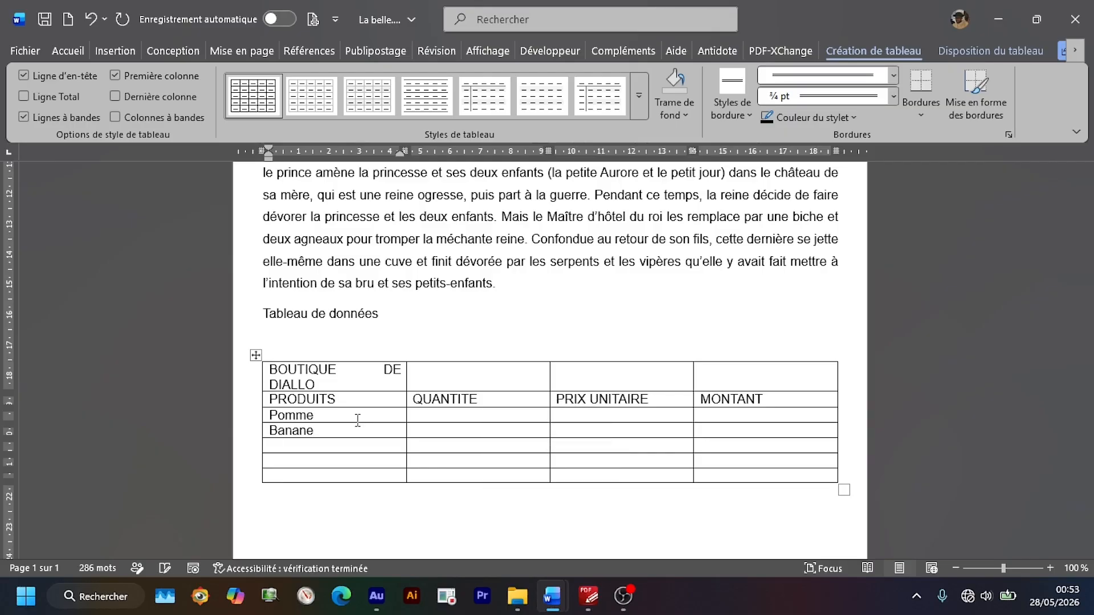
key(Down)
text(Orange)
key(Down)
text(Rasin)
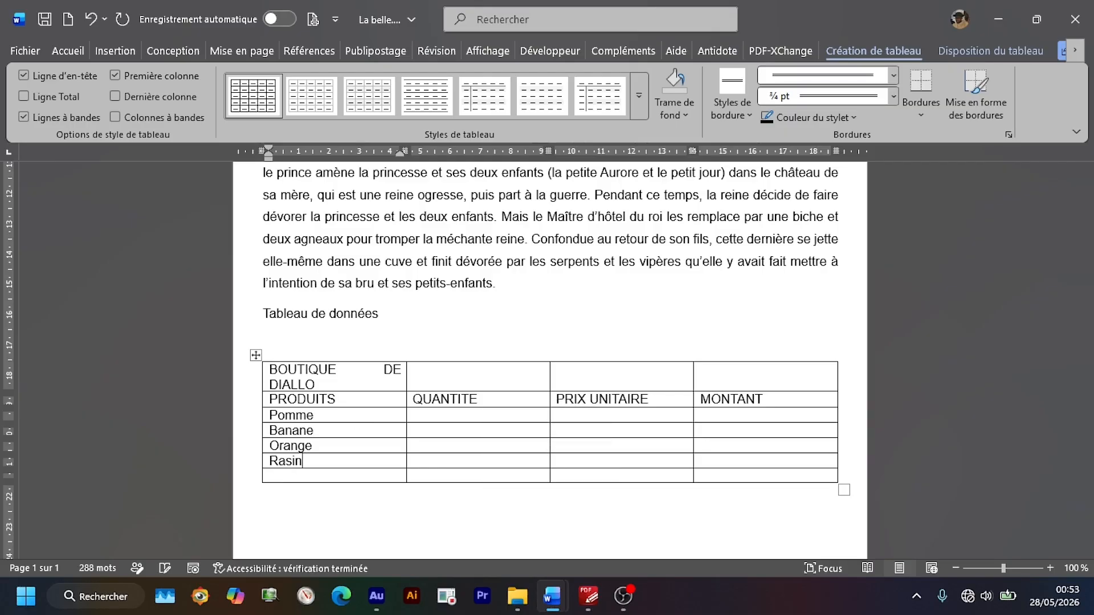
key(Left)
key(Left)
key(Left)
text(i)
Step: Enter the quantities 1000, 2000, 1500 and 1545 for Pomme, Banane, Orange and Raisin
click(455, 420)
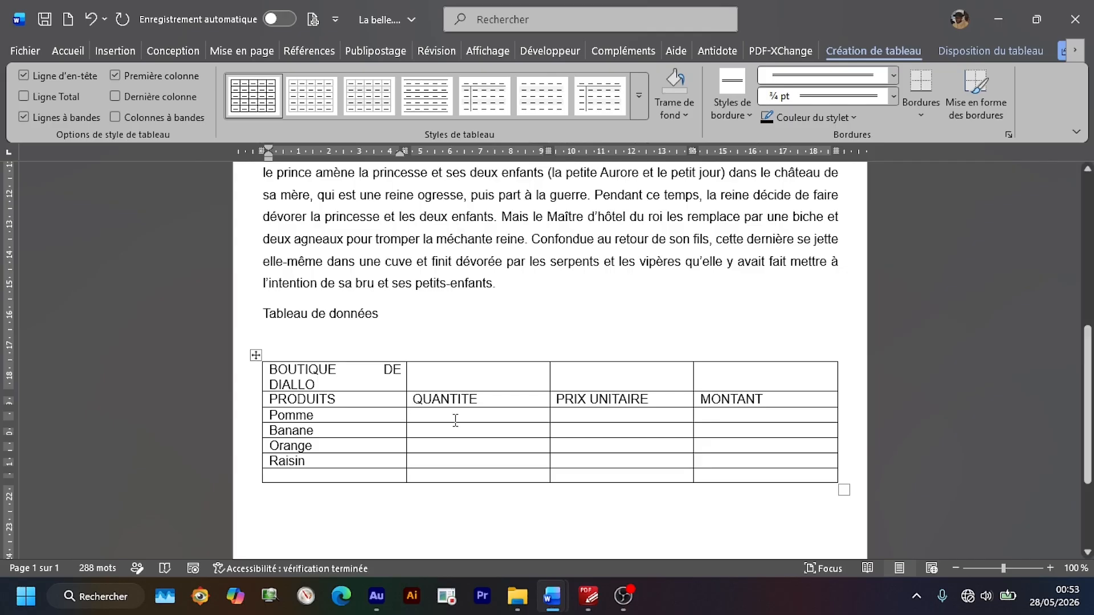
text(1000)
key(Down)
text(2000)
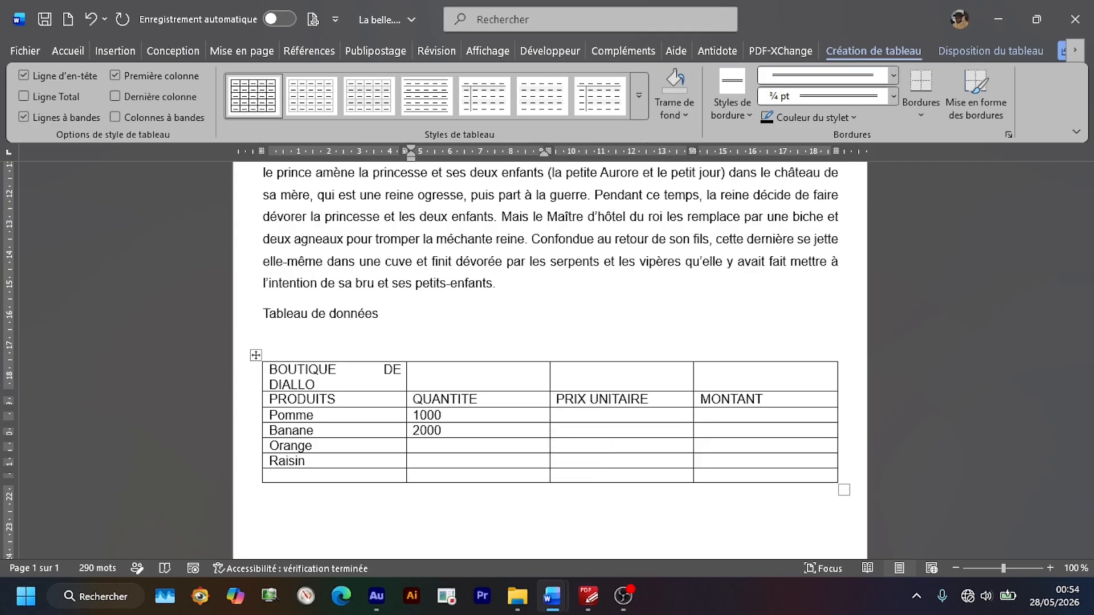
key(Down)
text(1500)
key(Down)
text(1545)
Step: Enter the unit prices 150, 175, 200 and 1500 for the four products below PRIX UNITAIRE
click(606, 417)
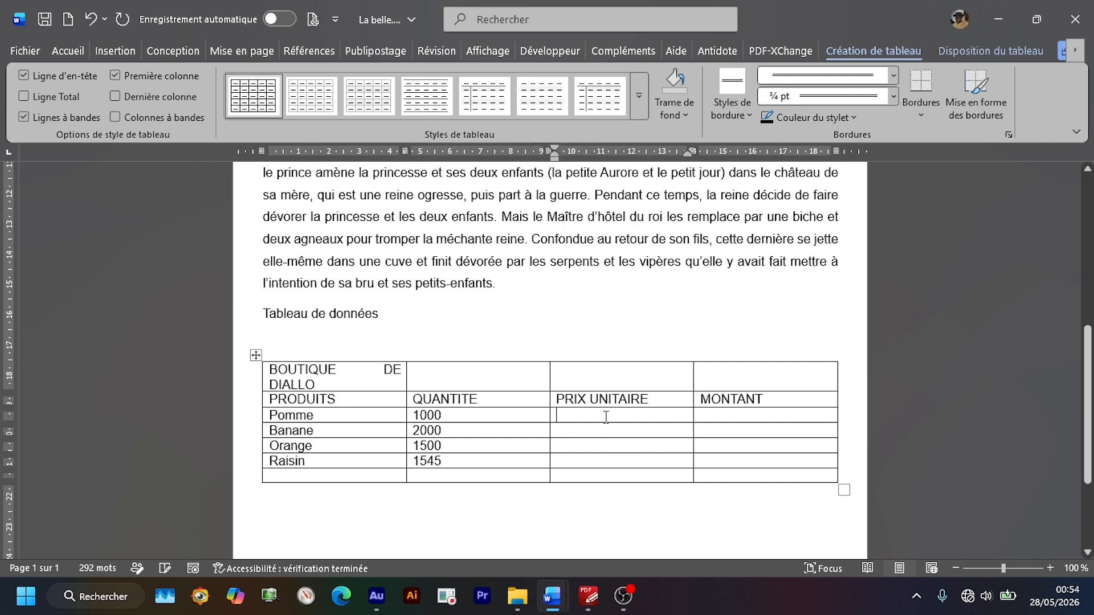
text(150 )
text(175 )
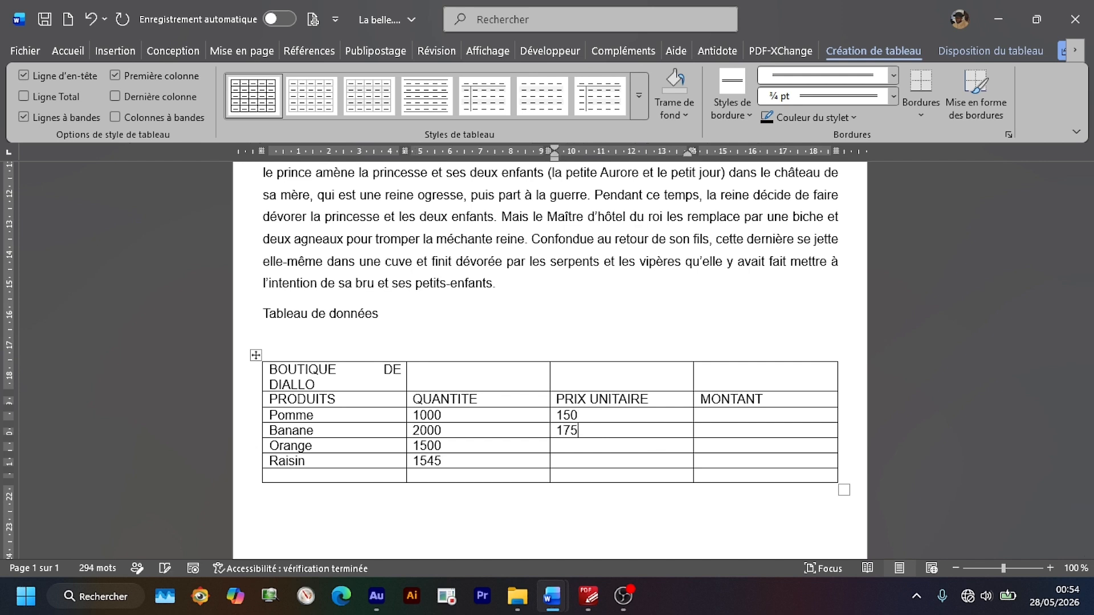
text(200 )
text(1500)
Step: Enter "MONTANT TOTAL" in the first cell of the table's last row
click(380, 476)
text(MONTANT TOTAL)
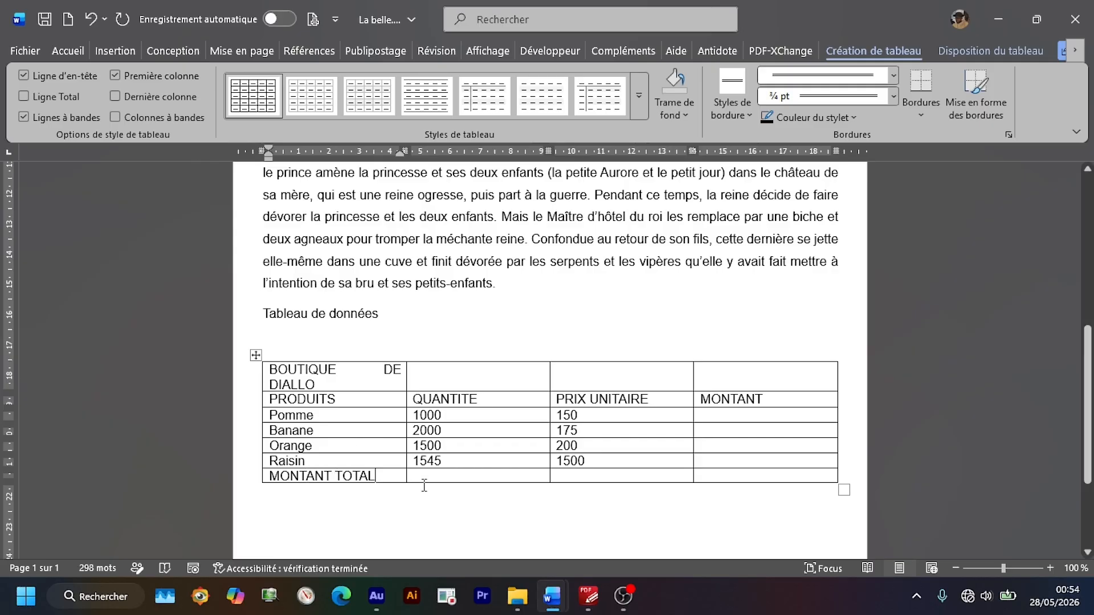
click(429, 469)
Step: Merge the four cells of the table's first row into a single title cell
drag(273, 375, 787, 379)
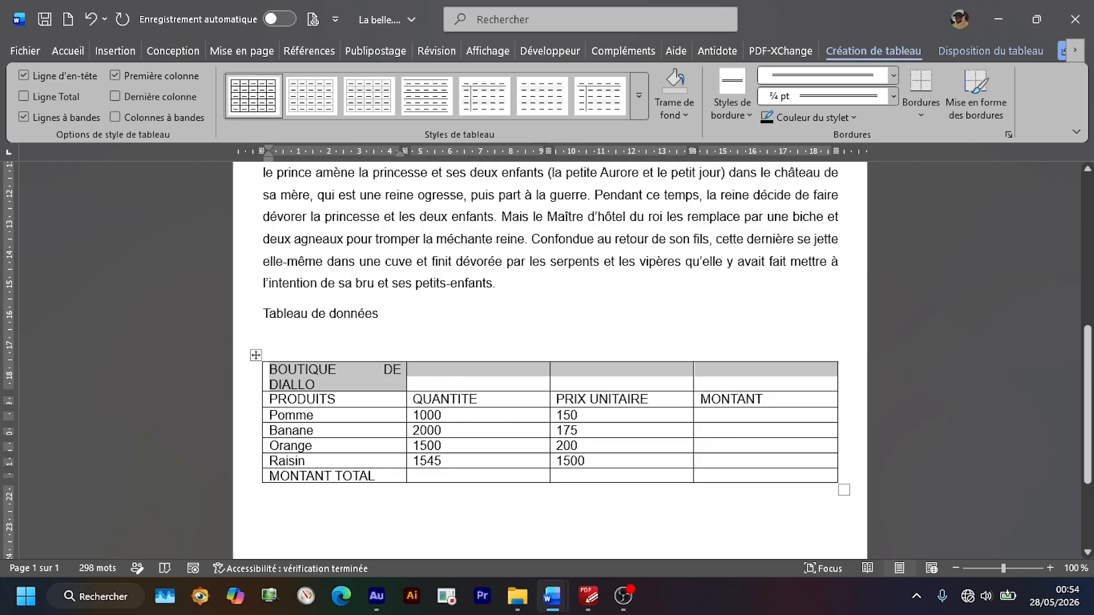
click(1010, 49)
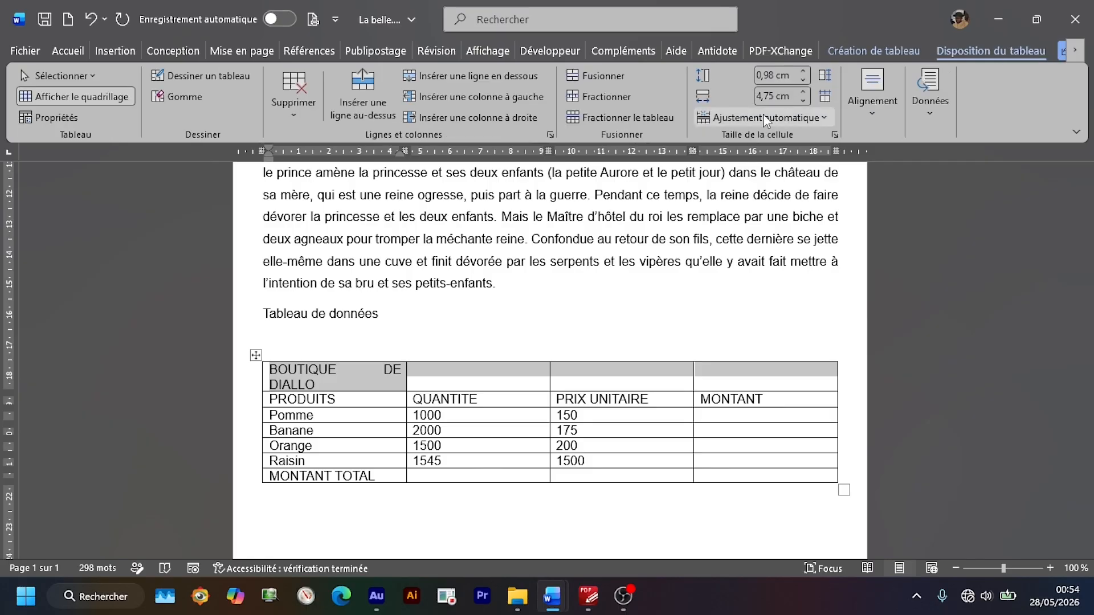
click(598, 76)
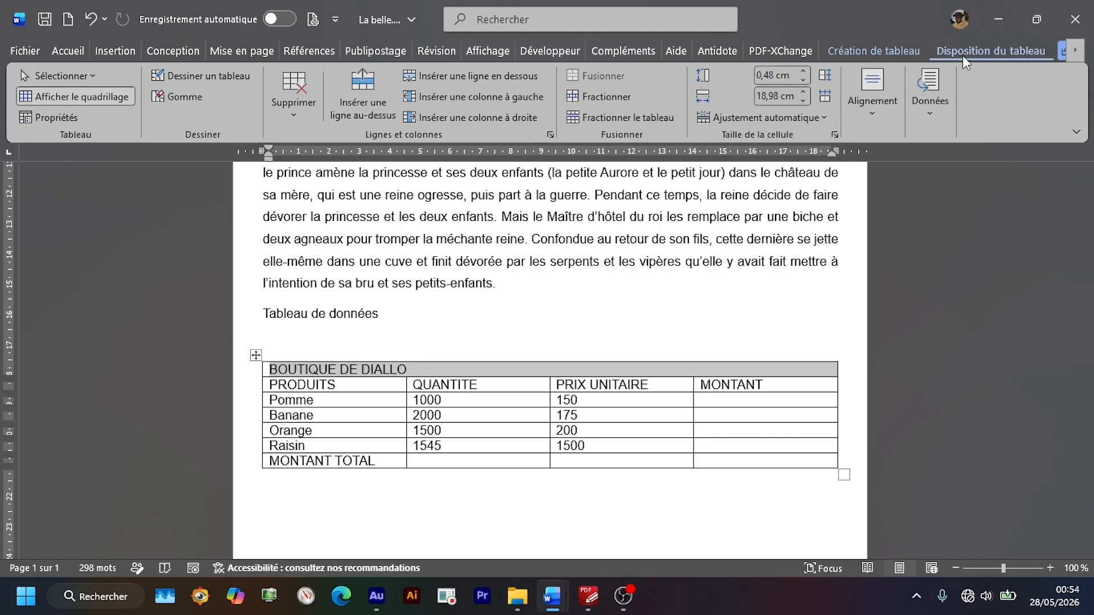
Step: Centre the shop title horizontally and vertically in its merged cell and make it bold
click(867, 120)
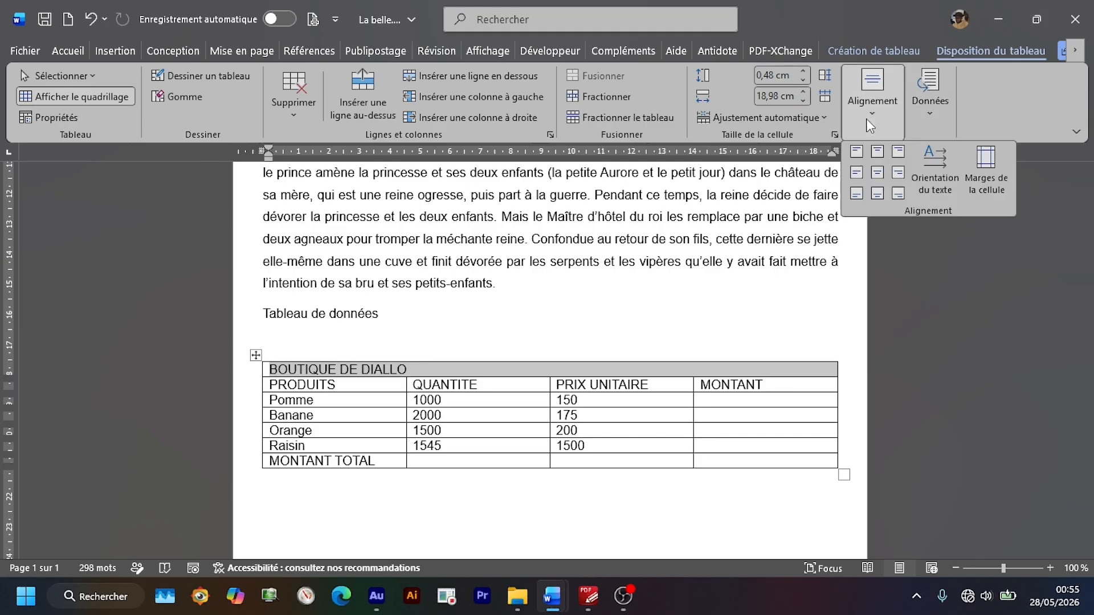
click(878, 173)
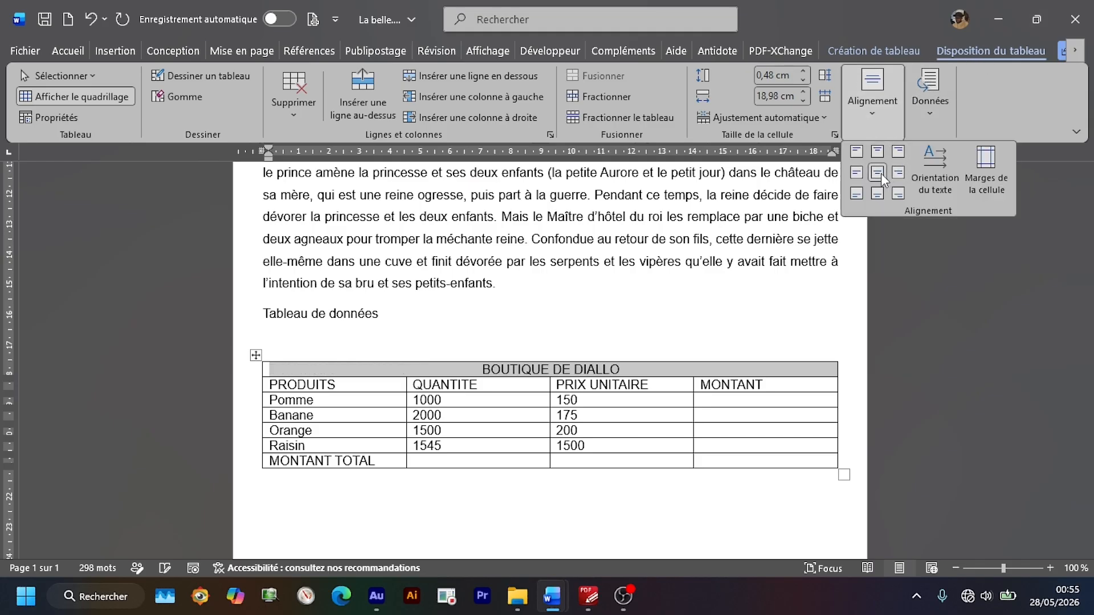
click(70, 55)
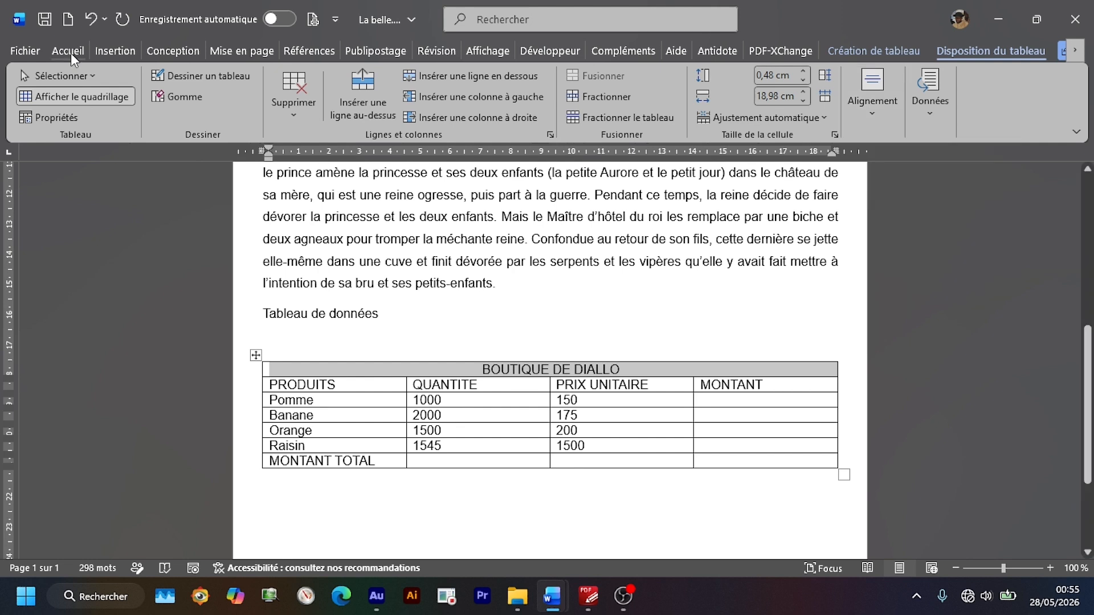
click(70, 53)
click(103, 107)
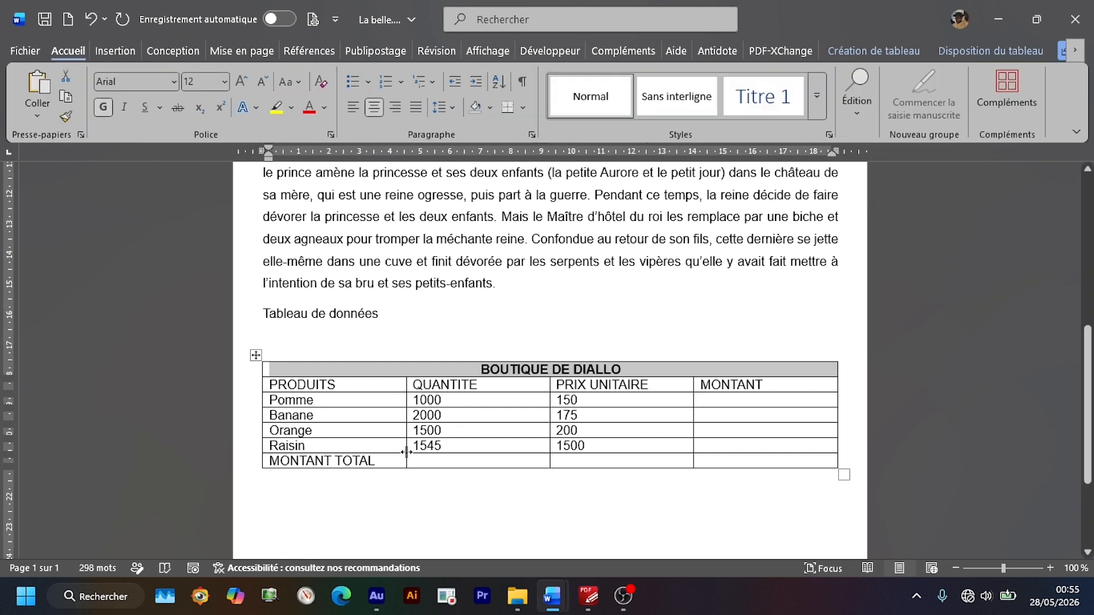
Step: Centre the heading row from PRODUITS to MONTANT horizontally and vertically in its cells
click(249, 392)
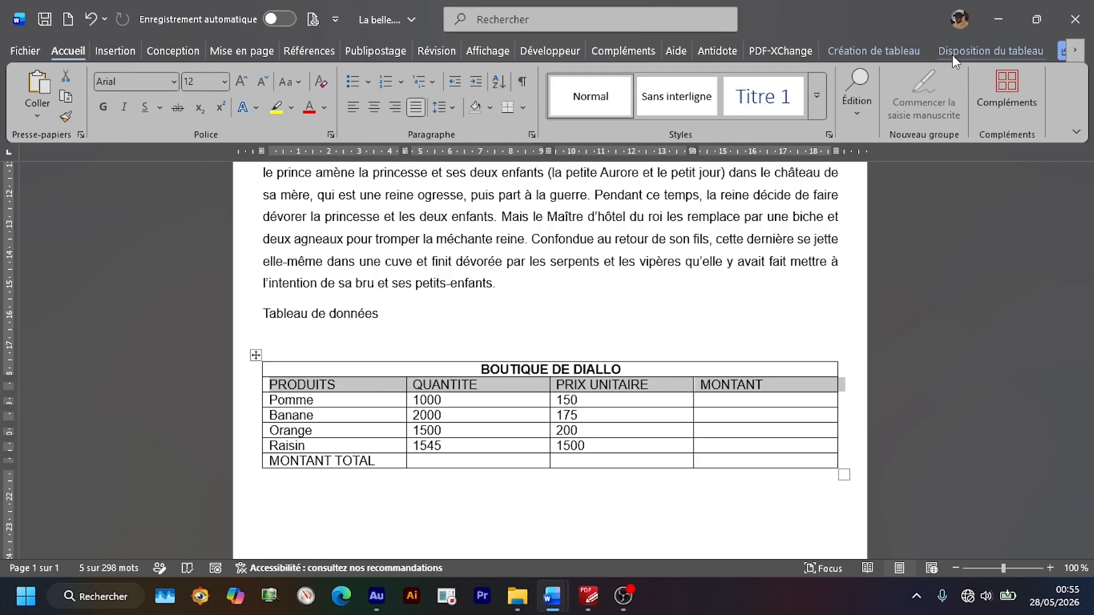
click(991, 51)
click(870, 117)
click(877, 168)
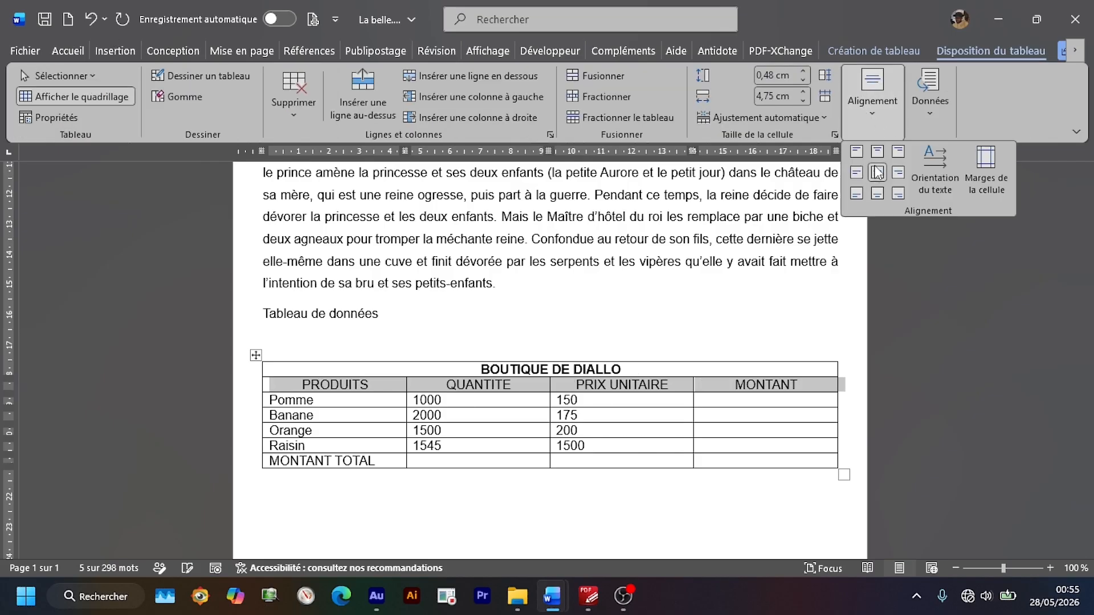
Step: Merge the first three cells of the MONTANT TOTAL row
click(274, 461)
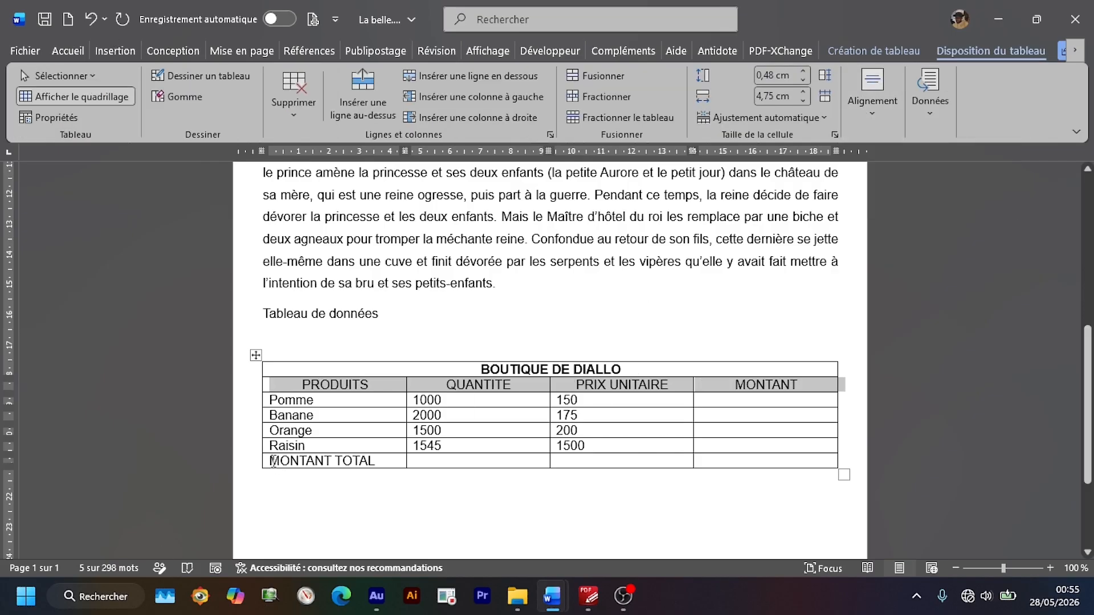
drag(273, 461, 339, 461)
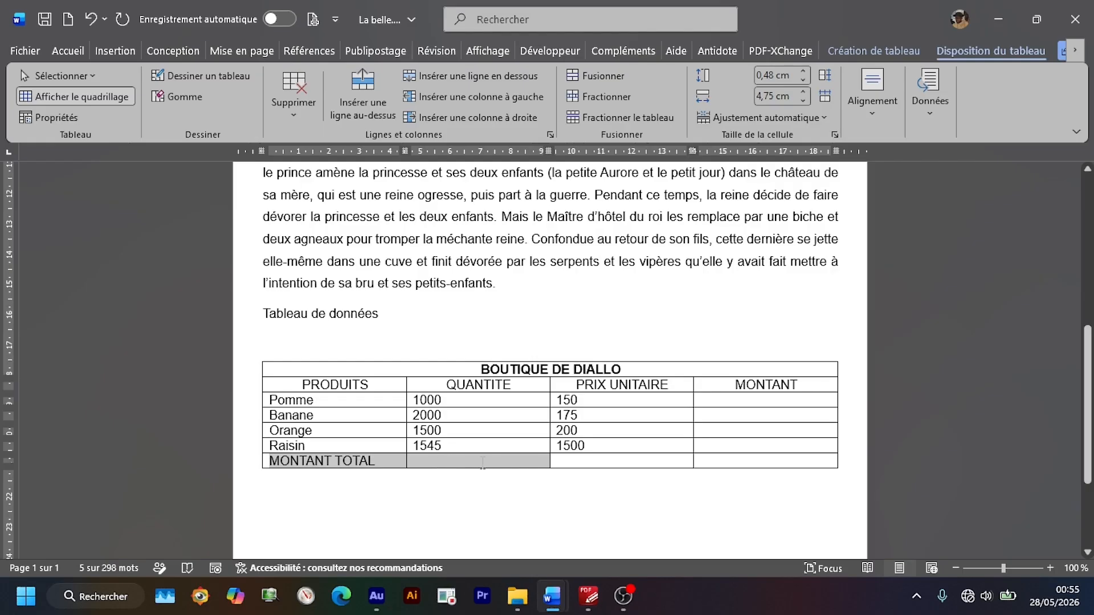
drag(483, 463, 592, 465)
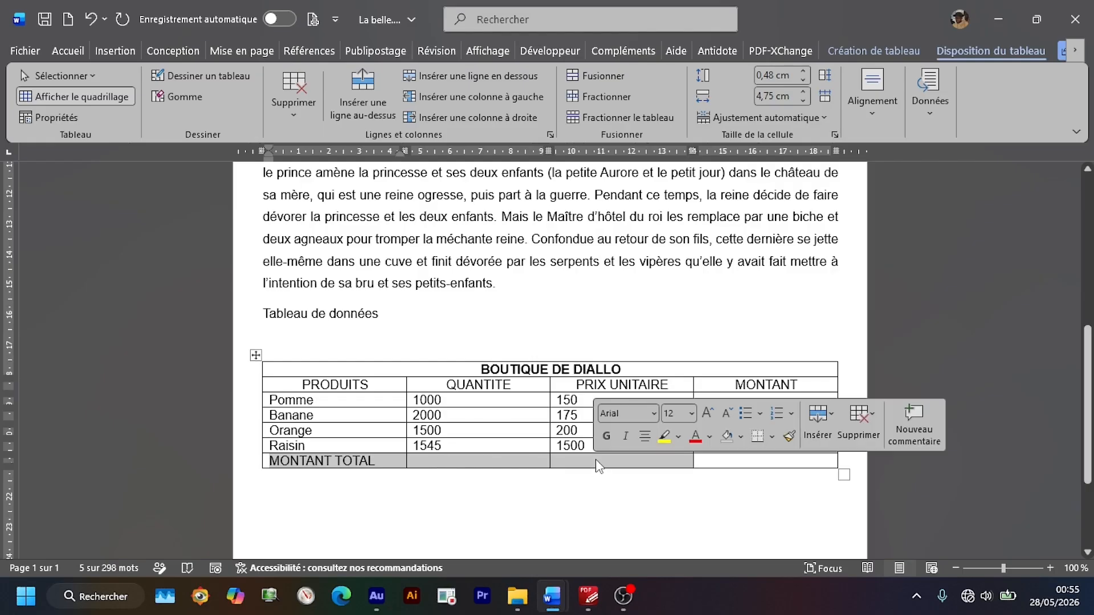
right_click(598, 461)
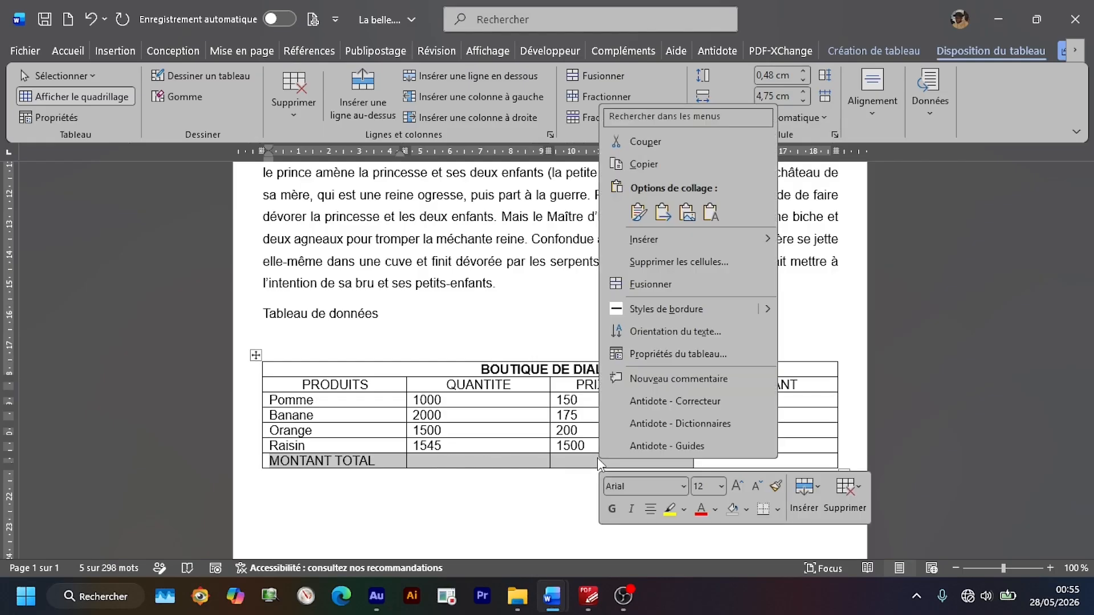
click(636, 285)
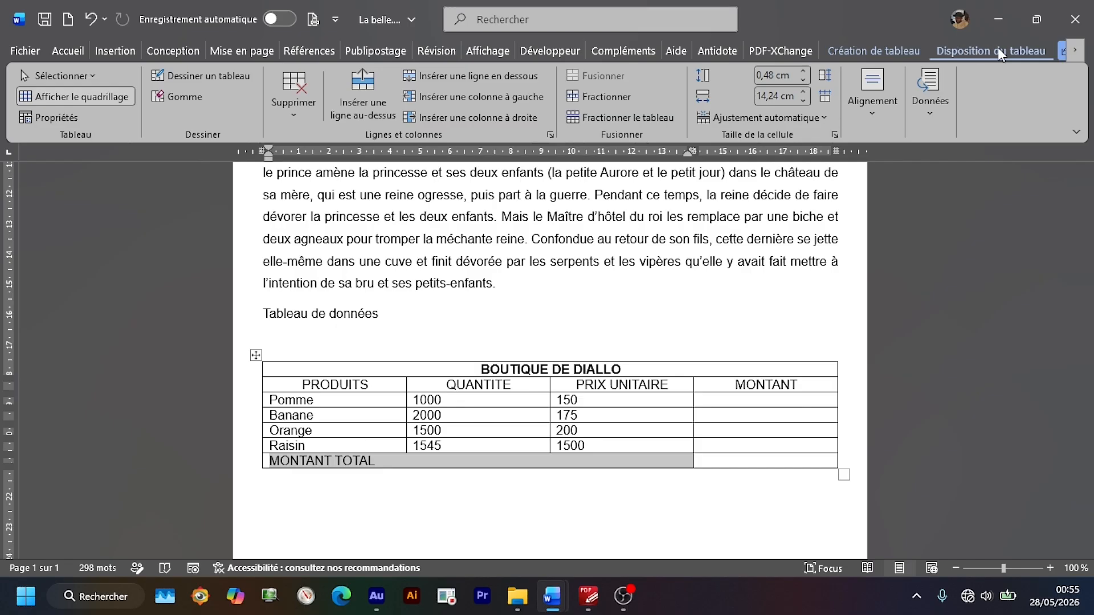
Step: Centre "MONTANT TOTAL" horizontally and vertically in its merged cell and make it bold
click(875, 113)
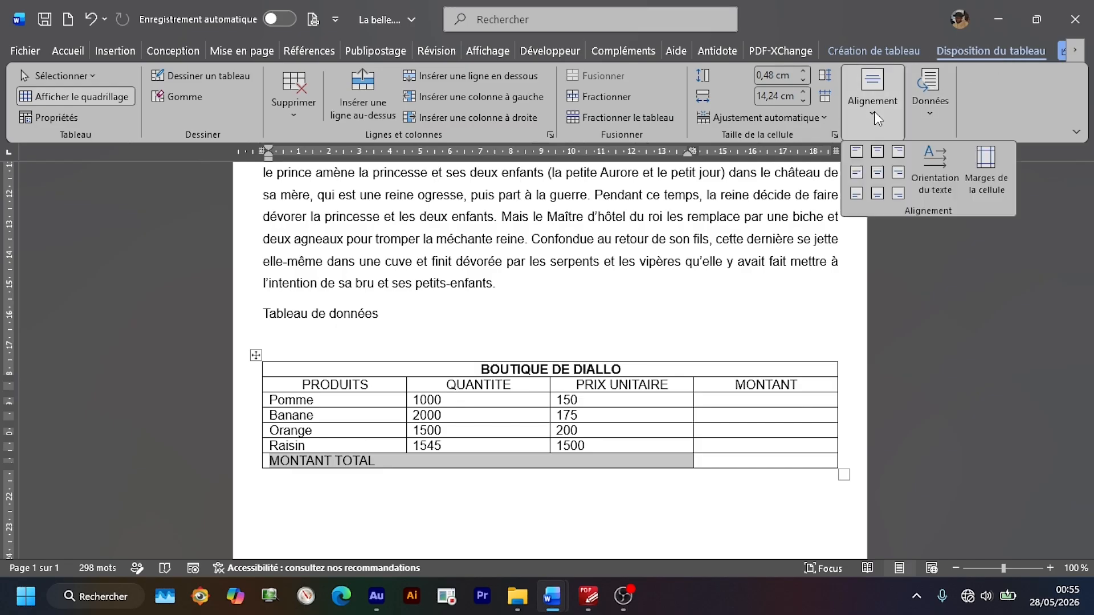
click(877, 172)
click(70, 51)
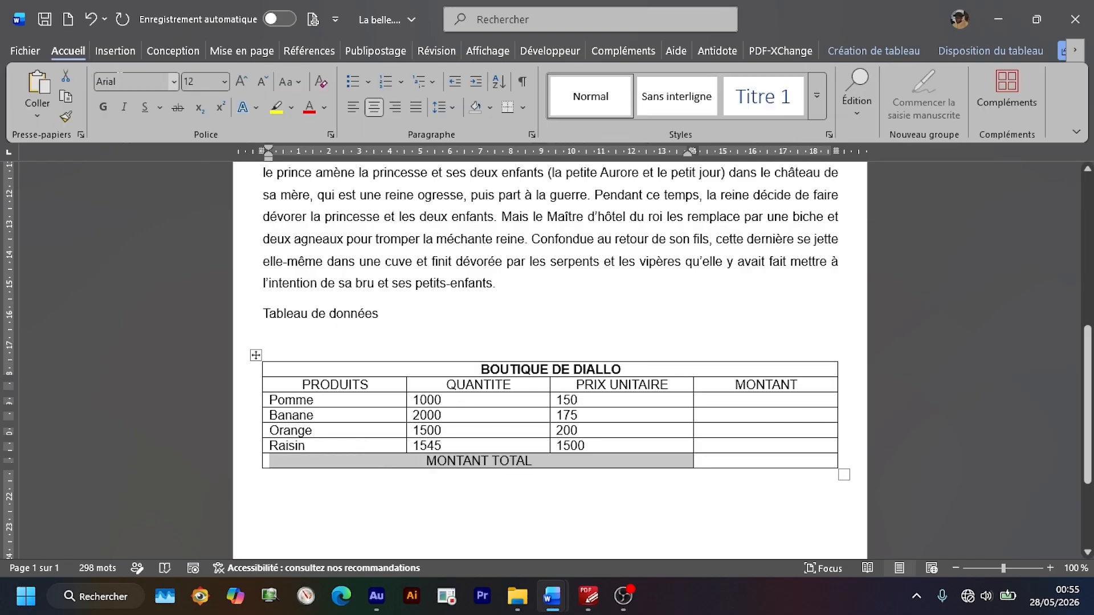
click(104, 108)
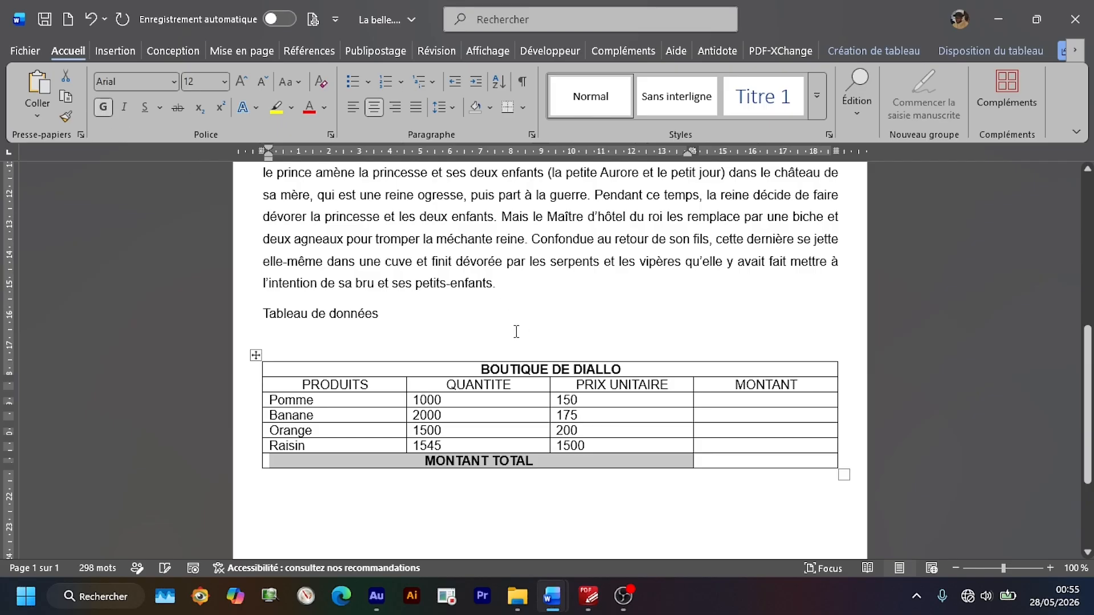
Step: Enlarge the initial "T" of the line "Tableau de données" to font size 26
click(272, 312)
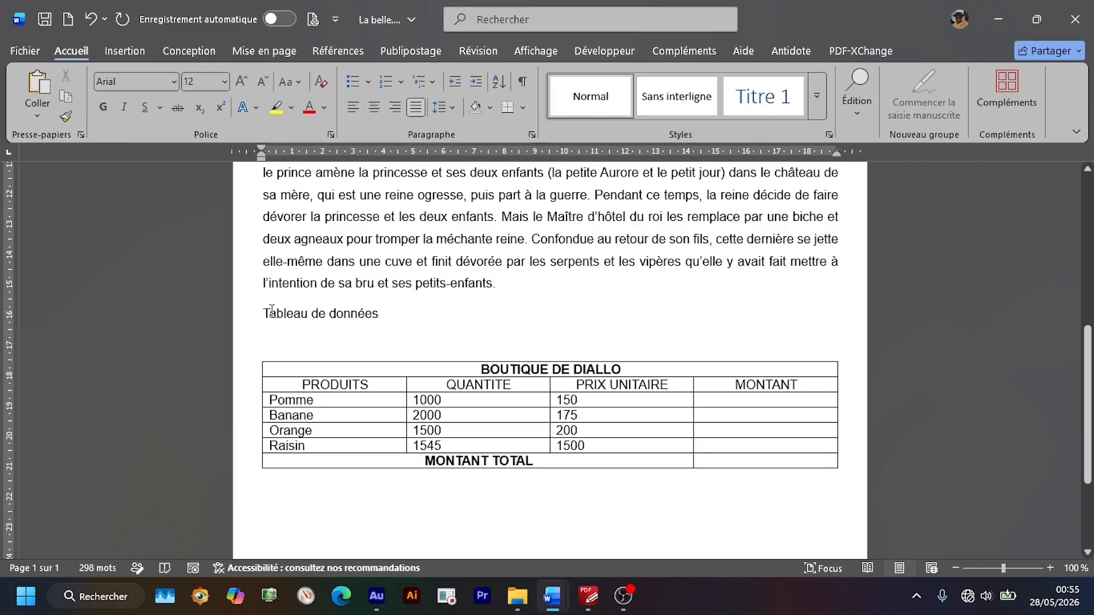
drag(270, 312, 262, 314)
click(245, 84)
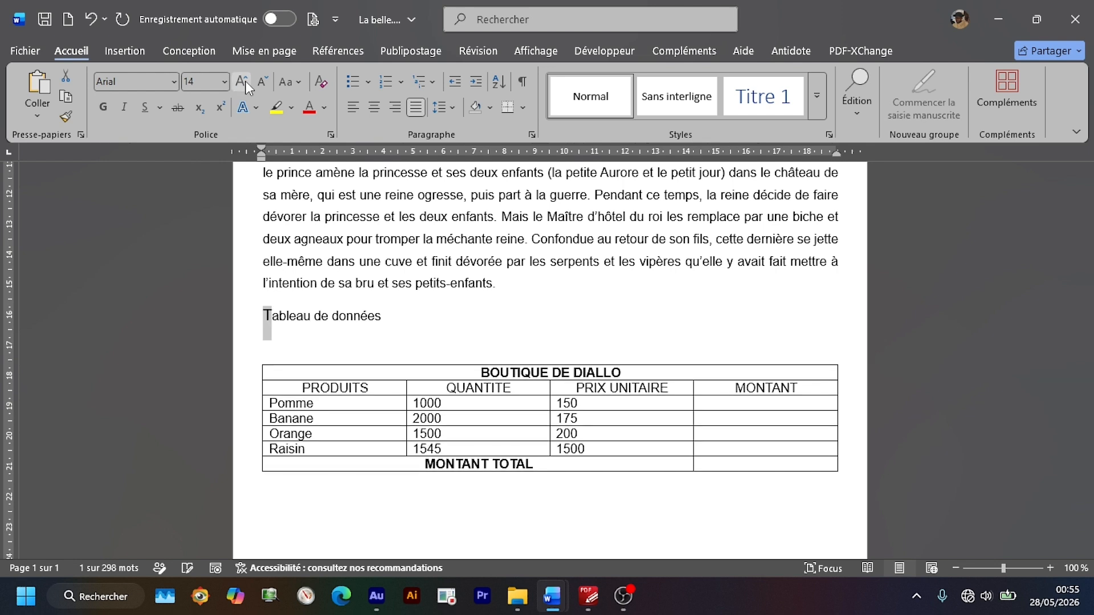
click(245, 84)
click(245, 85)
click(245, 84)
click(245, 84)
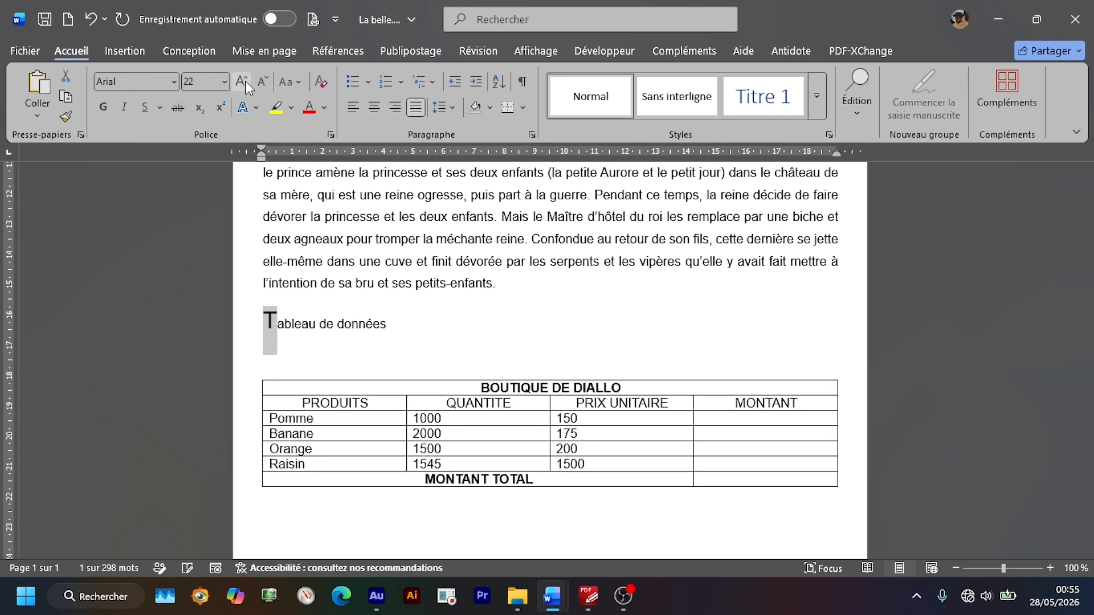
click(245, 84)
click(245, 84)
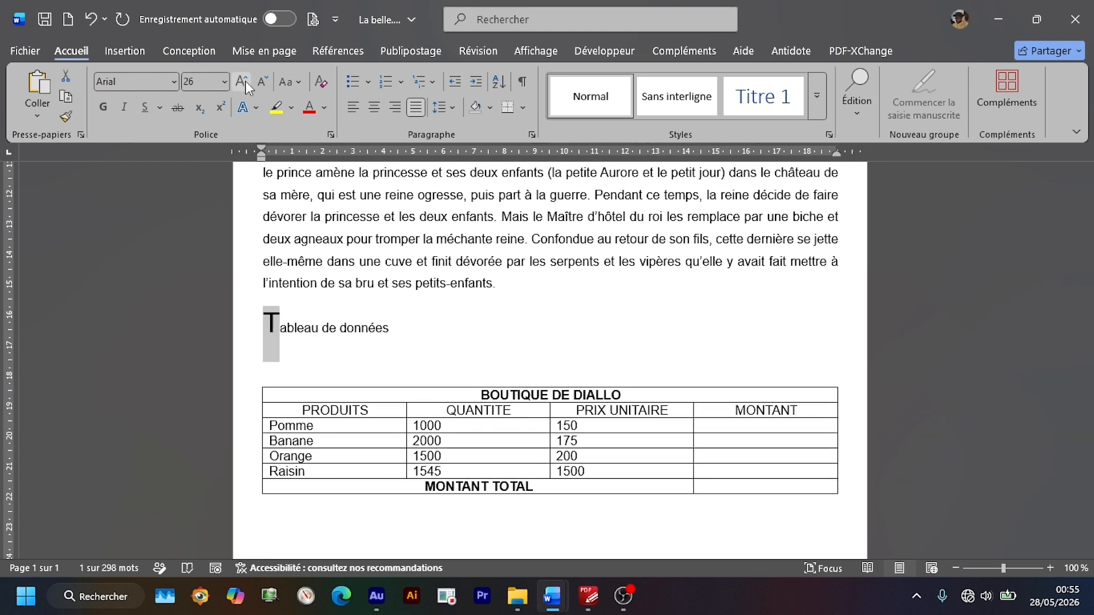
click(402, 329)
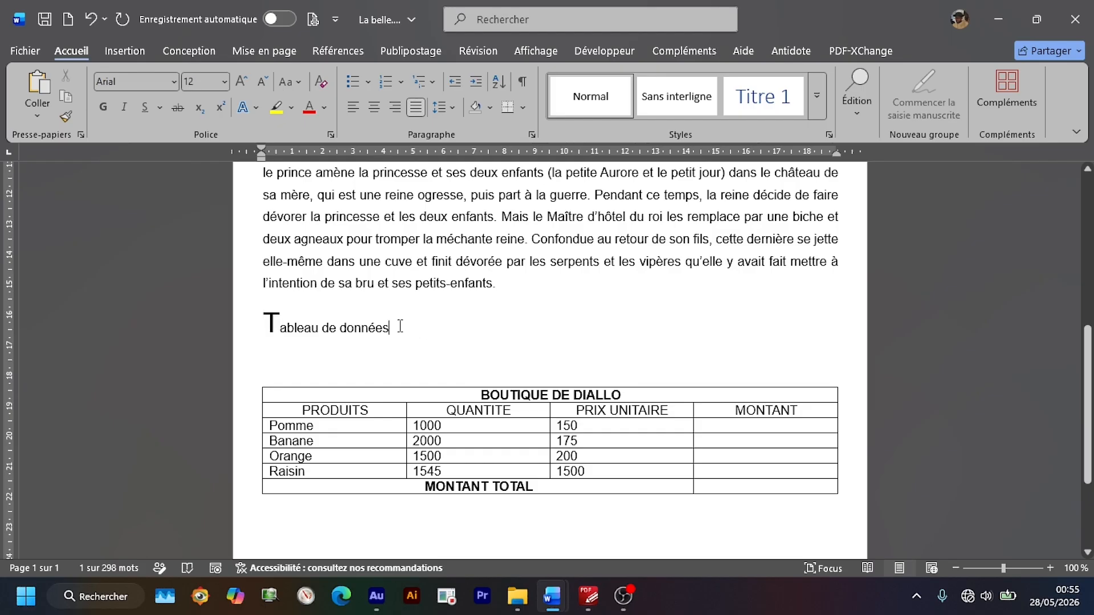
Step: Underline the whole line "Tableau de données" and move the table up directly beneath it
triple_click(380, 331)
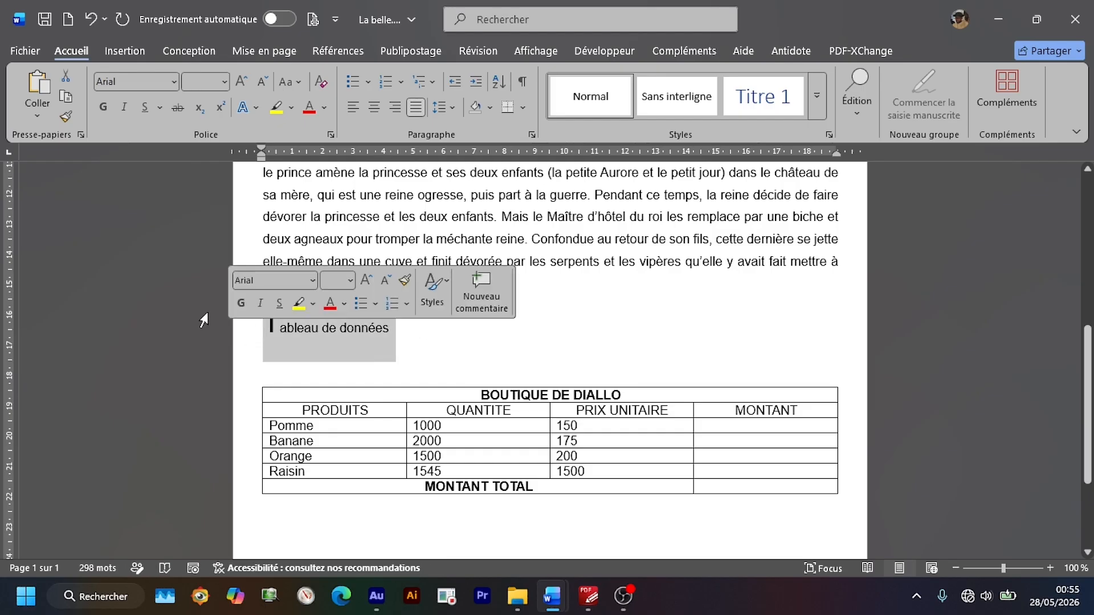
click(144, 106)
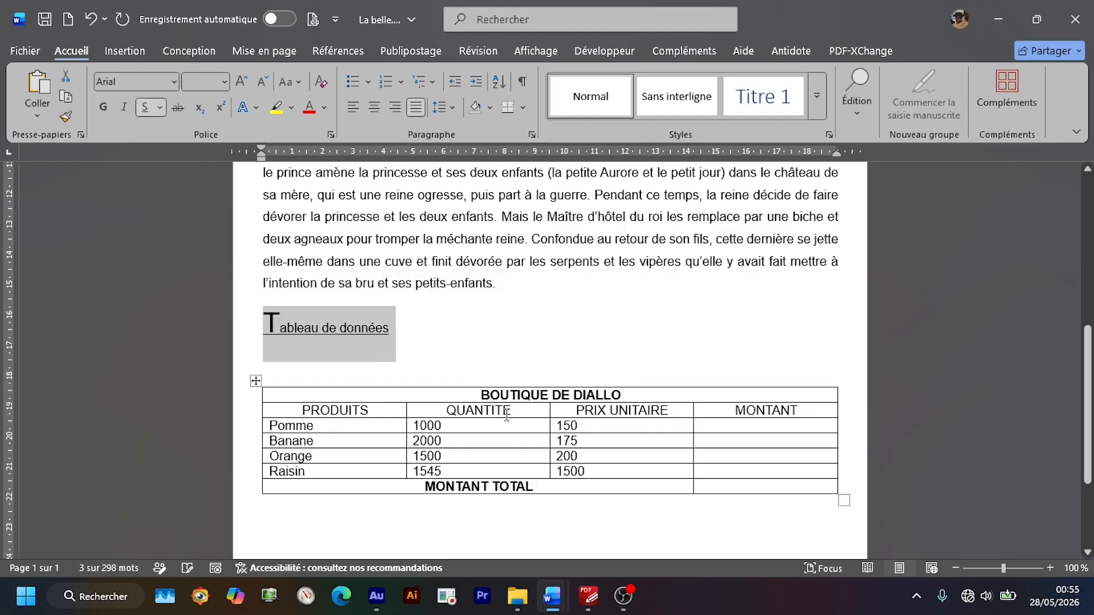
click(517, 359)
drag(256, 381, 258, 337)
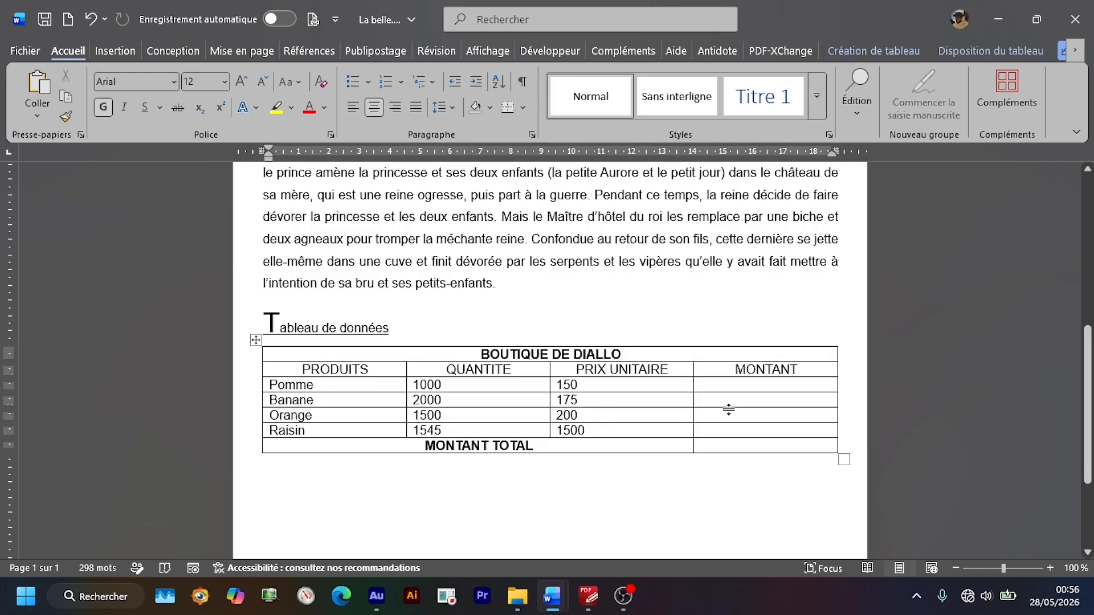
Step: Insert a simple blank header and replace its placeholder with the text "TEKKILABS"
scroll(728, 409, up, 4)
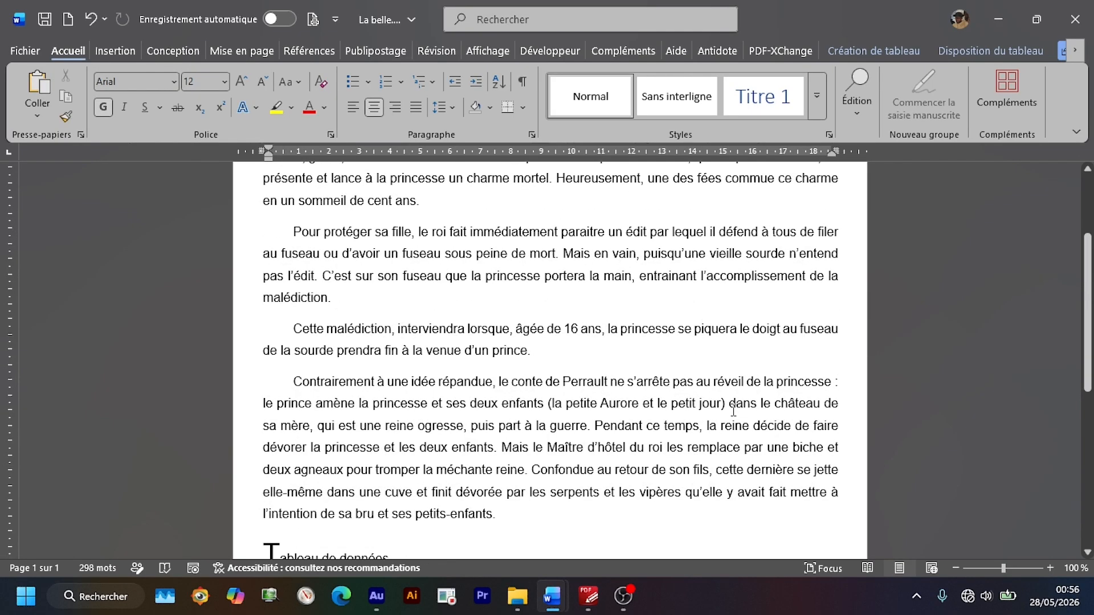
scroll(733, 411, up, 3)
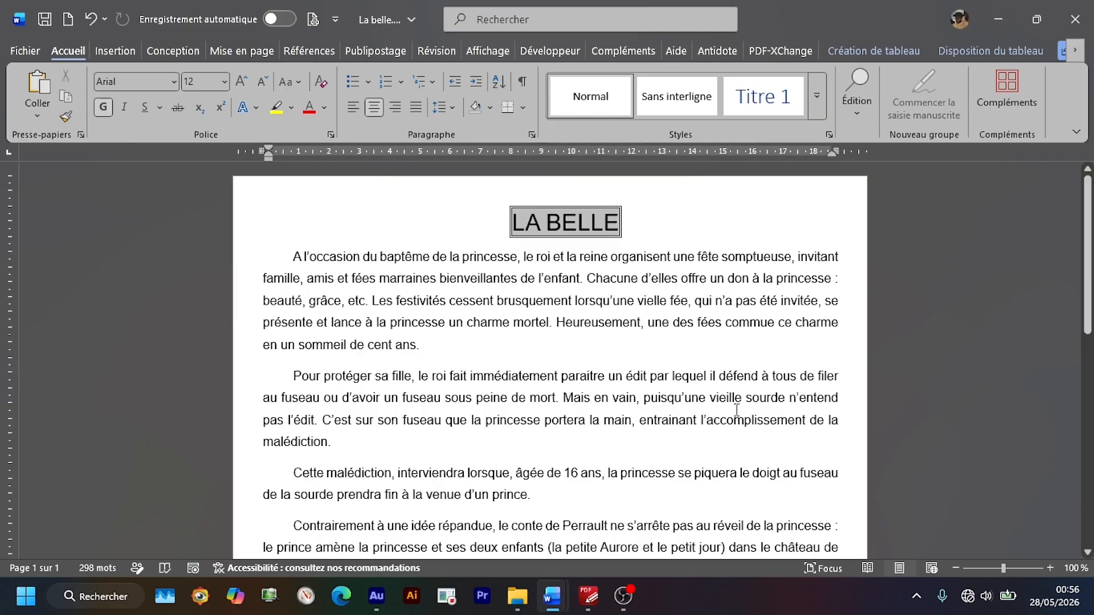
scroll(736, 409, down, 3)
scroll(736, 409, up, 3)
click(115, 51)
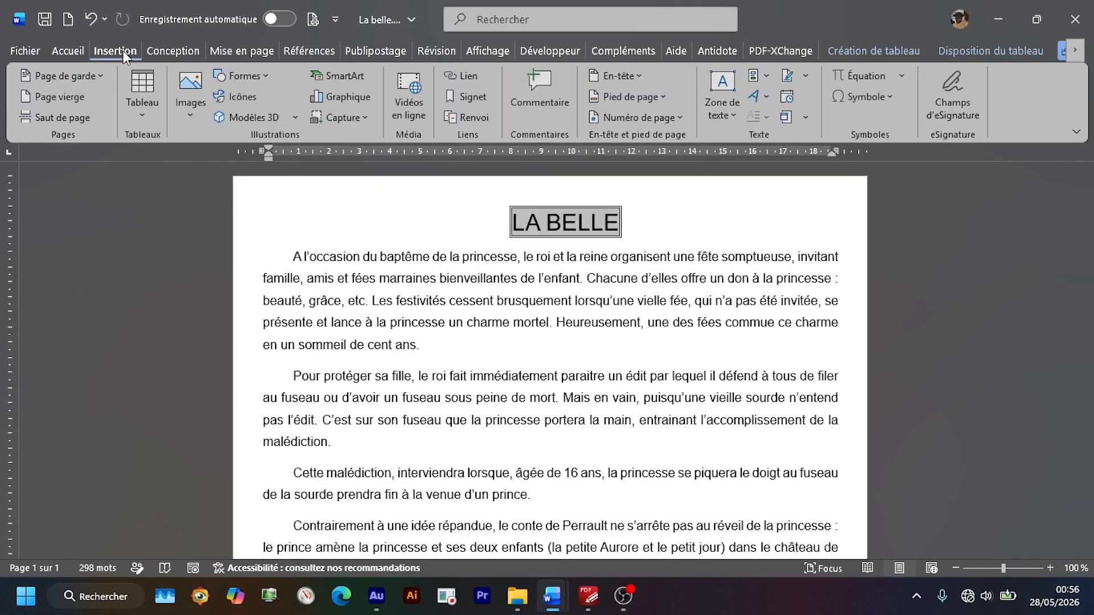
click(63, 57)
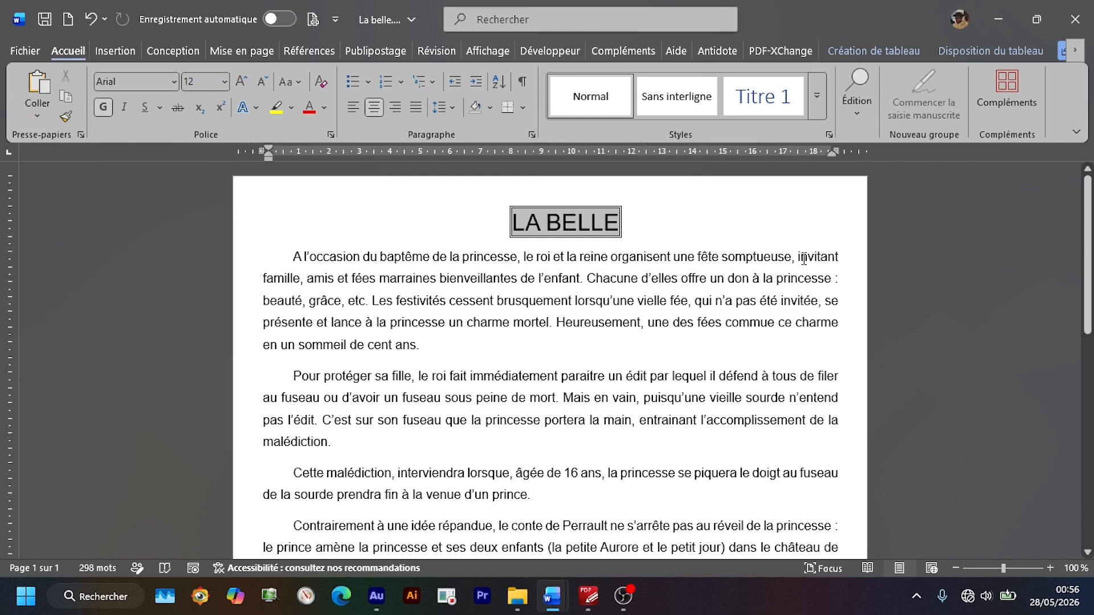
click(116, 57)
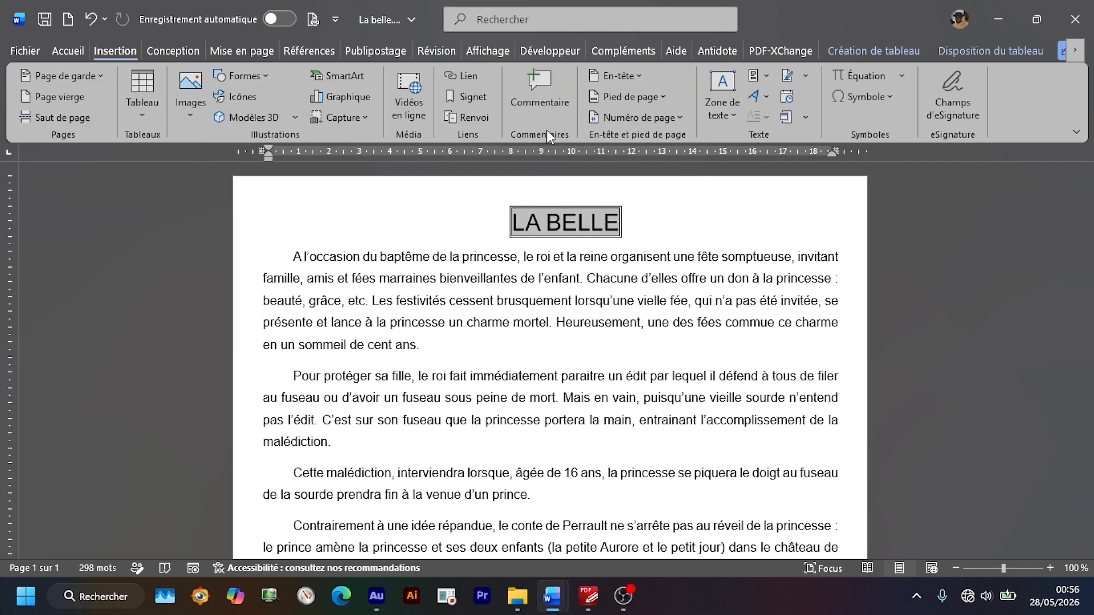
click(641, 86)
click(655, 171)
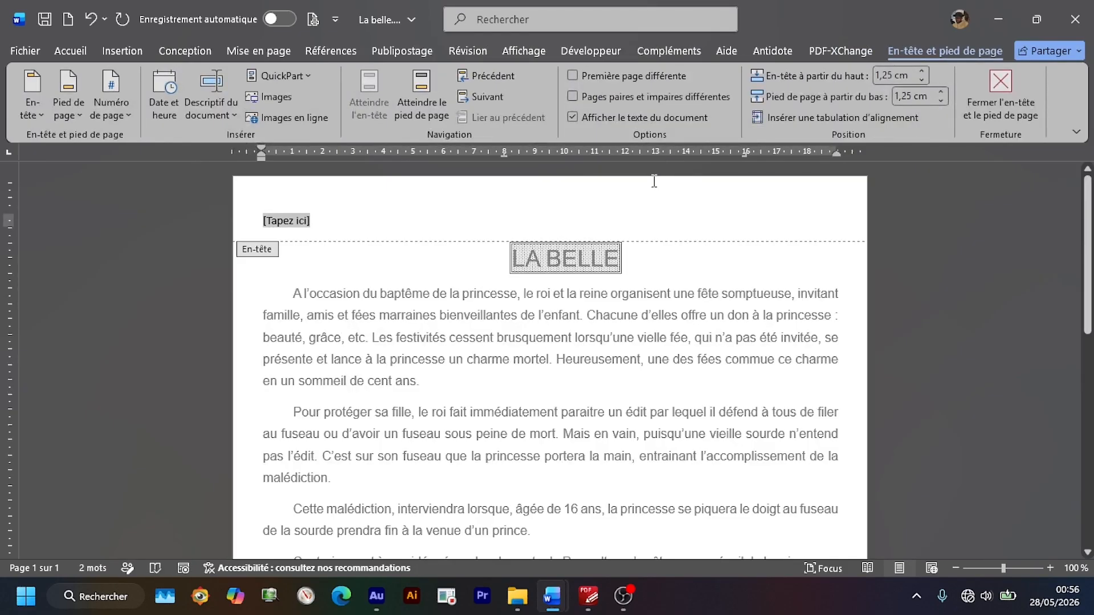
key(Delete)
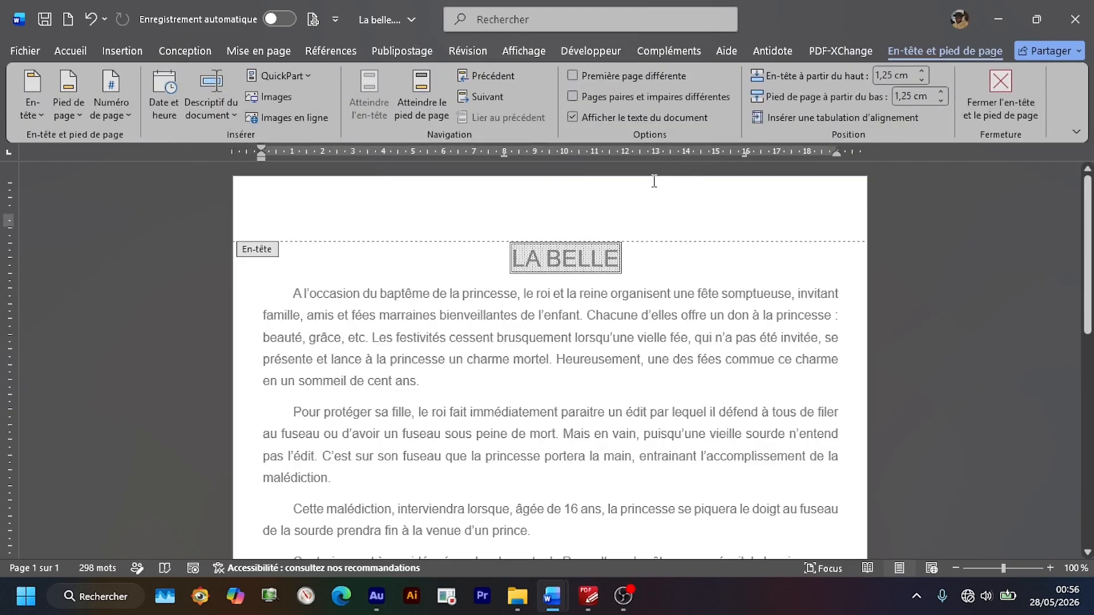
text(TEKKILABS)
Step: Format the header text "TEKKILABS" in bold Arial and centre it
drag(352, 220, 261, 220)
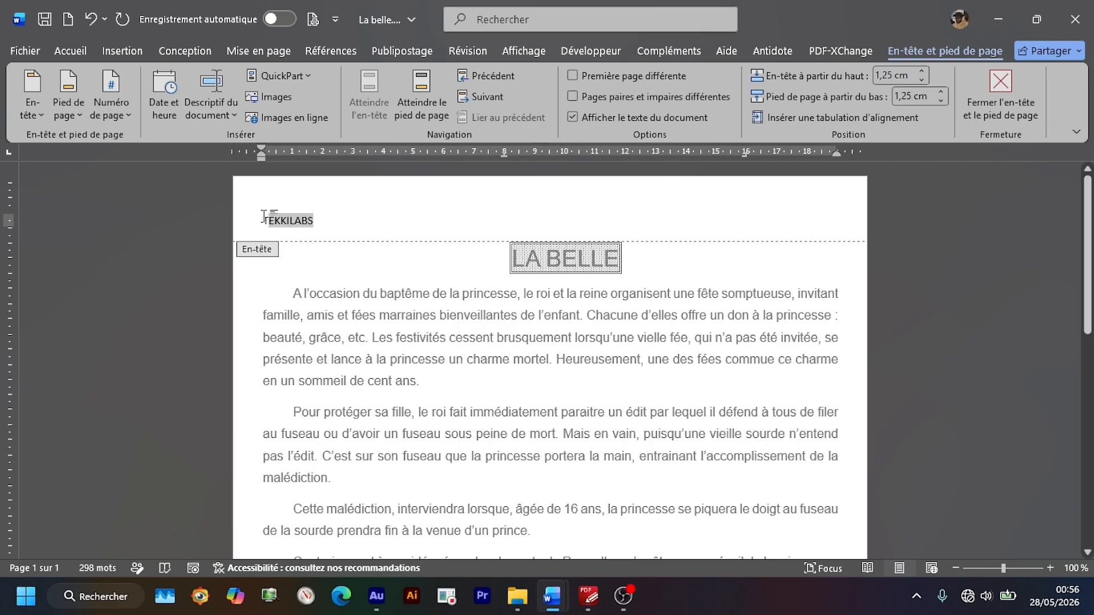
click(71, 51)
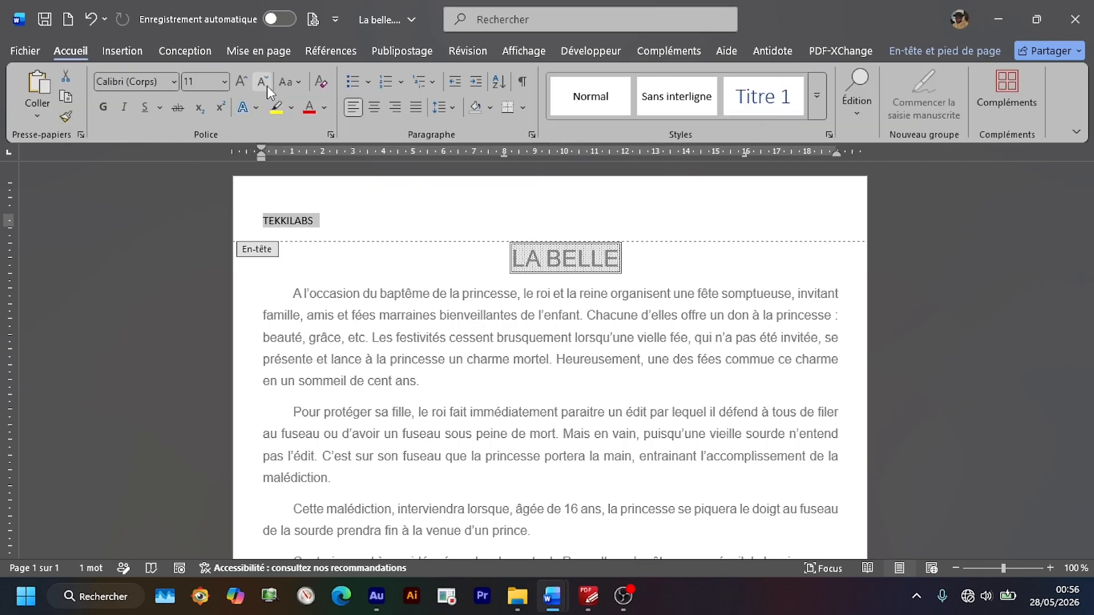
click(173, 81)
click(135, 196)
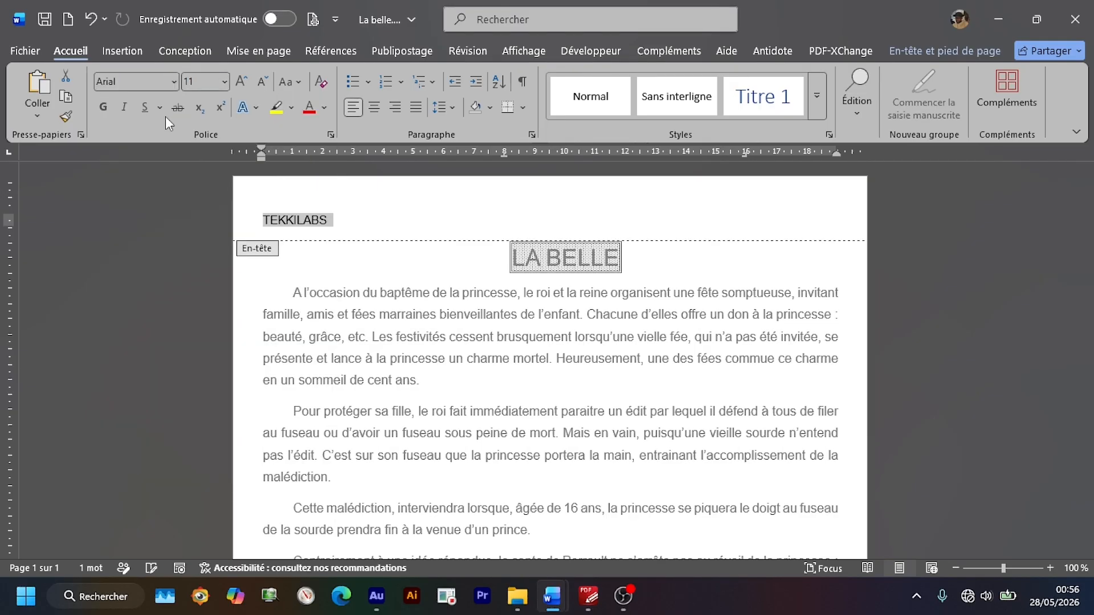
click(99, 106)
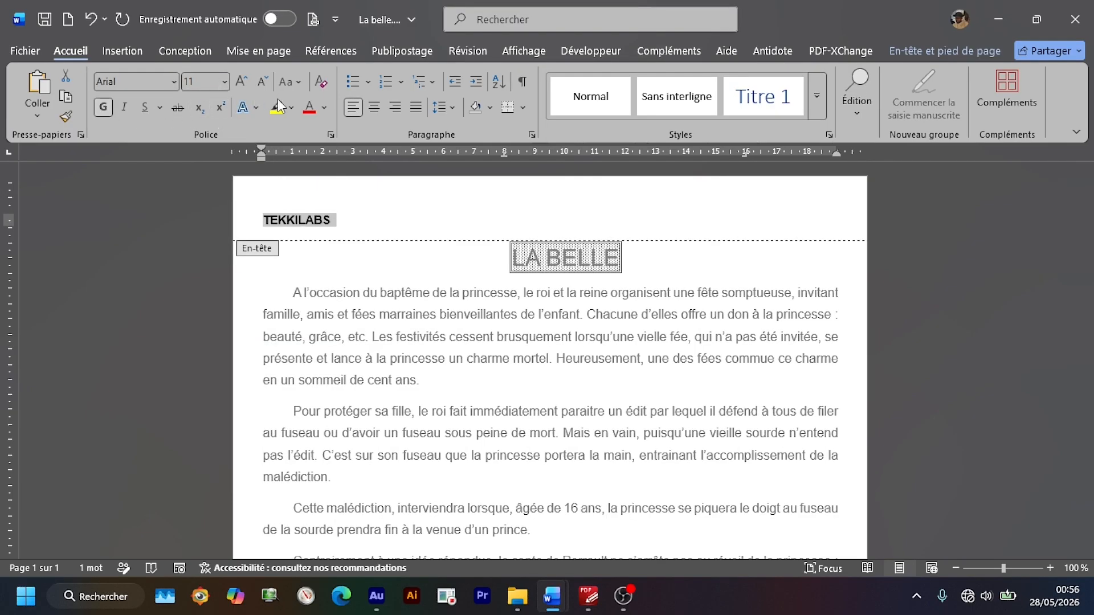
click(395, 109)
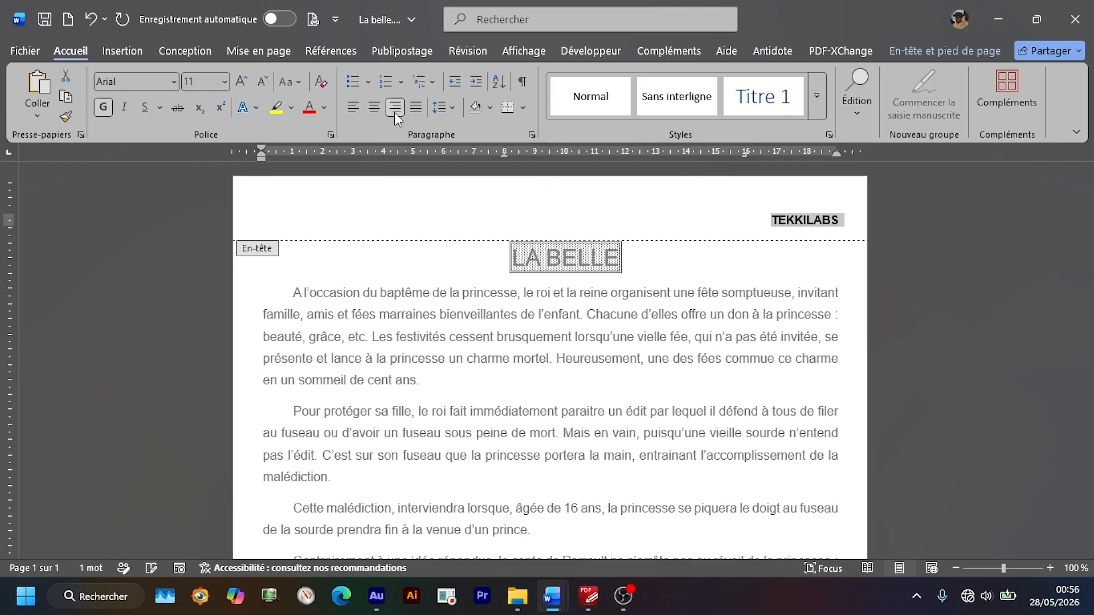
click(373, 107)
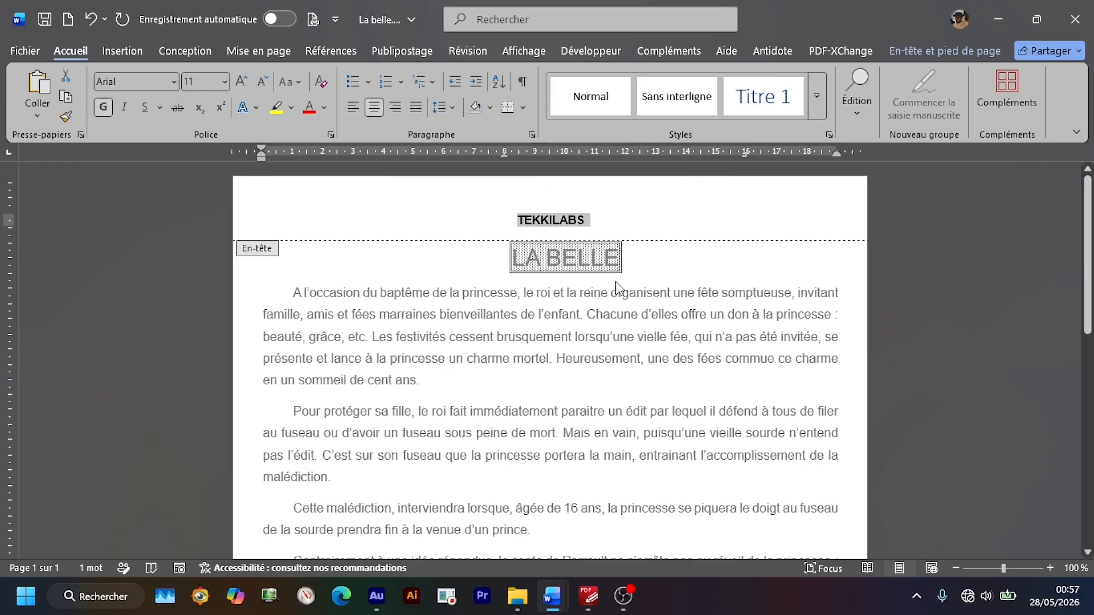
Step: Enter "DAKAR, SENEGAL" in the page footer
scroll(617, 287, down, 10)
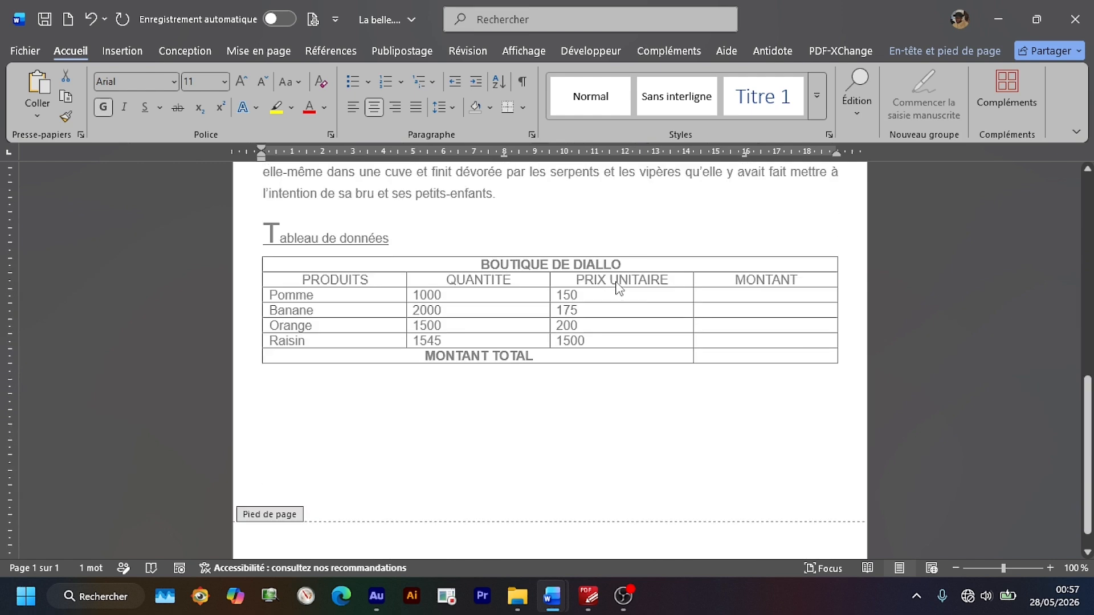
scroll(617, 287, up, 7)
scroll(617, 287, up, 2)
scroll(617, 287, down, 6)
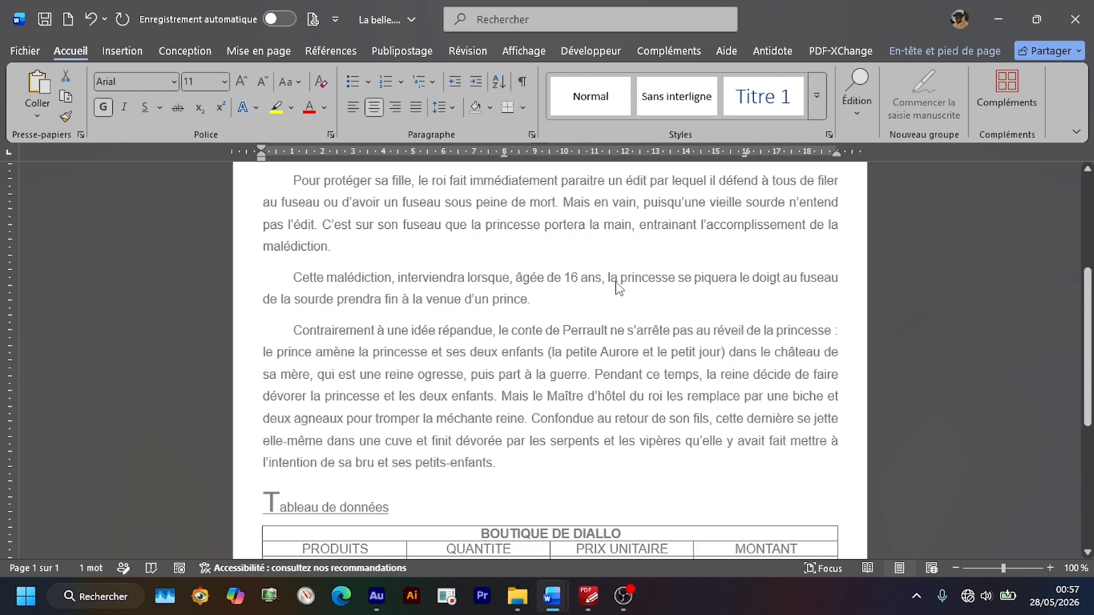
scroll(617, 286, down, 3)
click(395, 515)
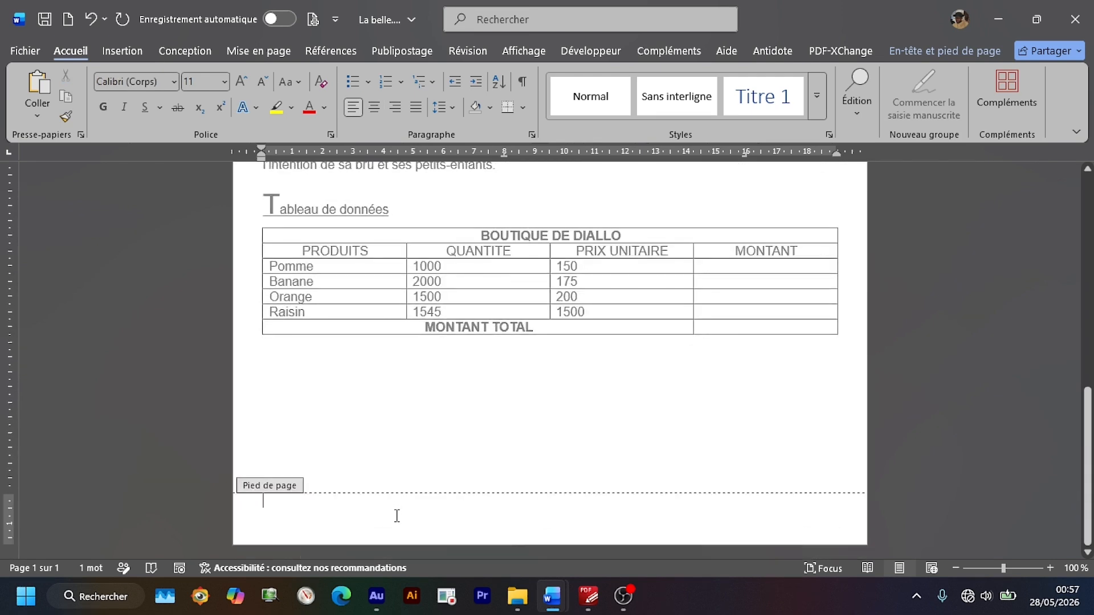
text(D)
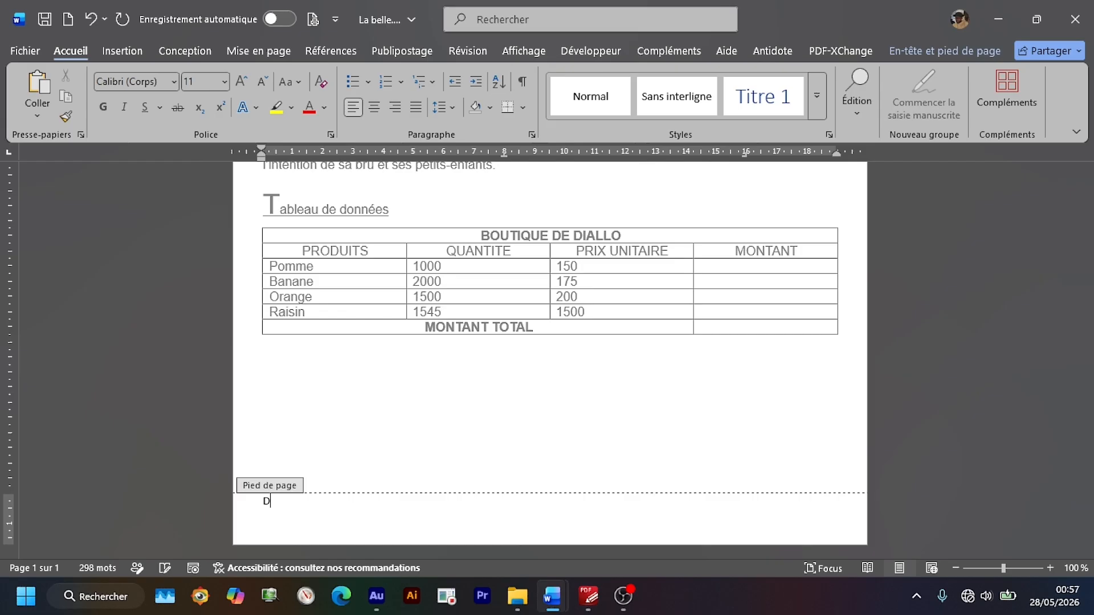
text(AKAR)
key(Caps_Lock)
text(R, SE)
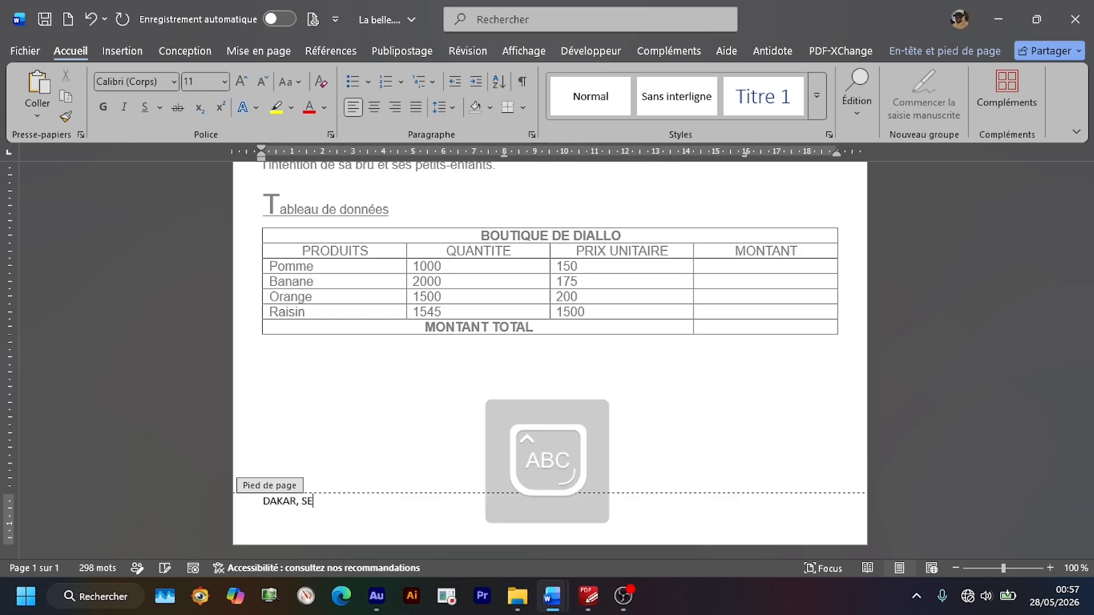
text(NEGAK)
key(BackSpace)
text(L)
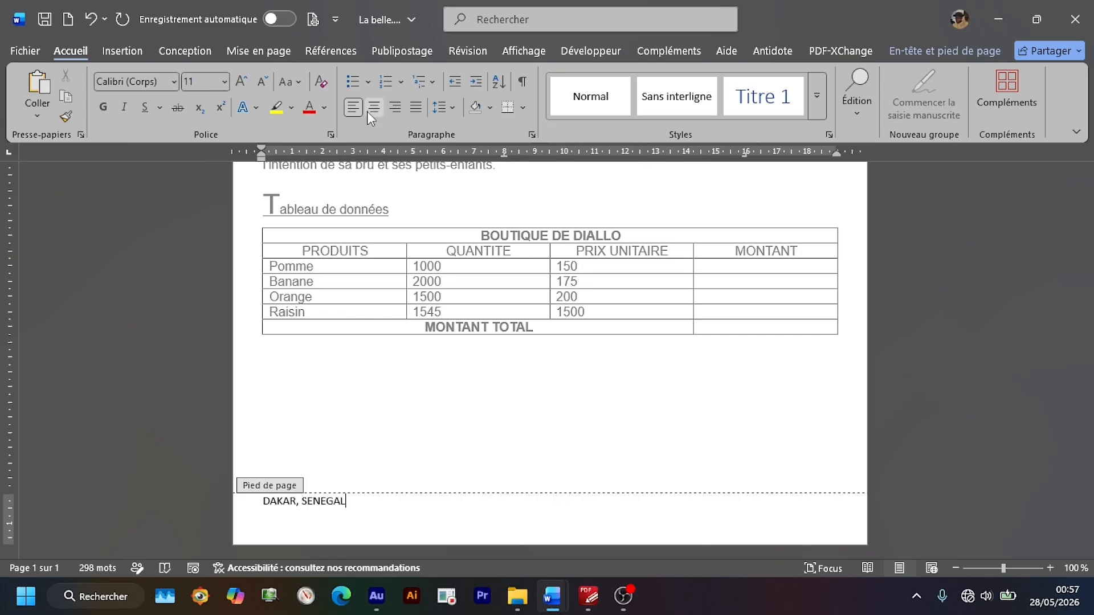
Step: Set the footer text in regular Arial, centre it, and return to the document body
drag(360, 510, 255, 502)
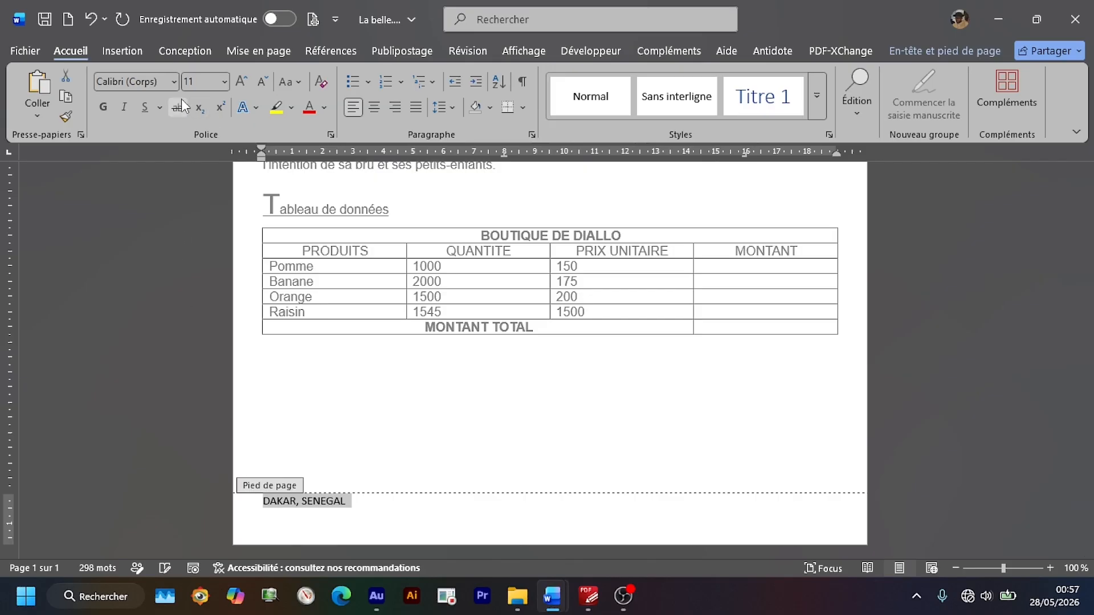
click(104, 108)
click(174, 81)
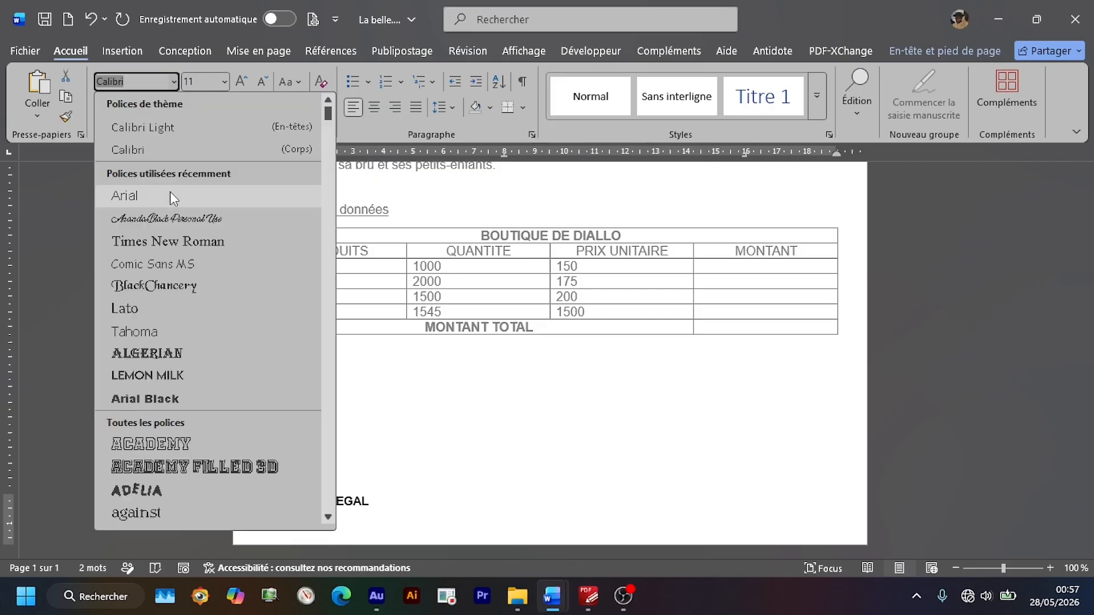
click(170, 192)
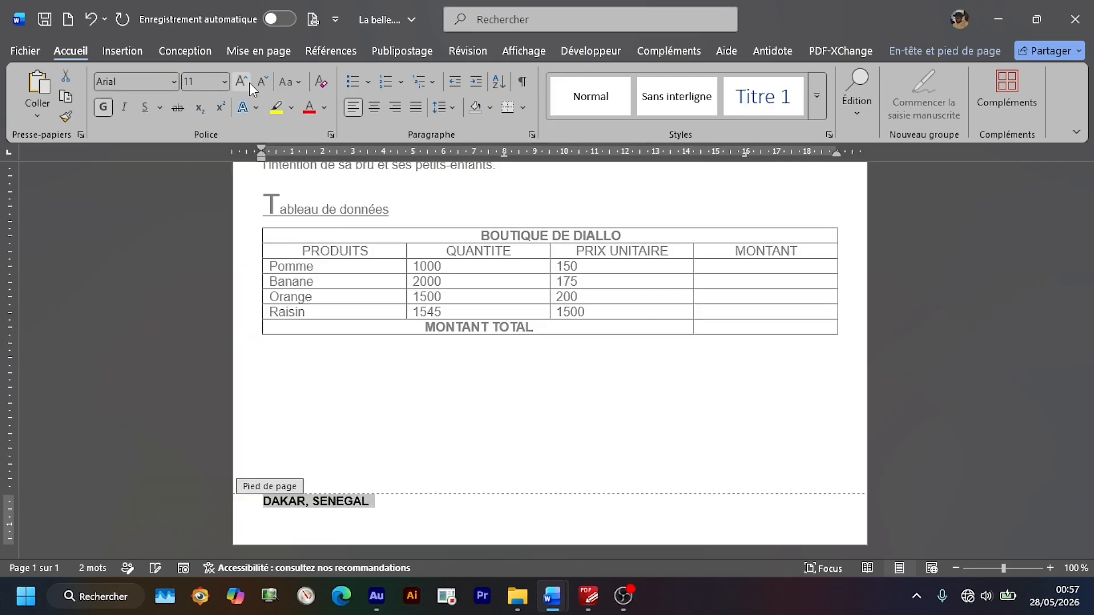
click(374, 107)
click(105, 107)
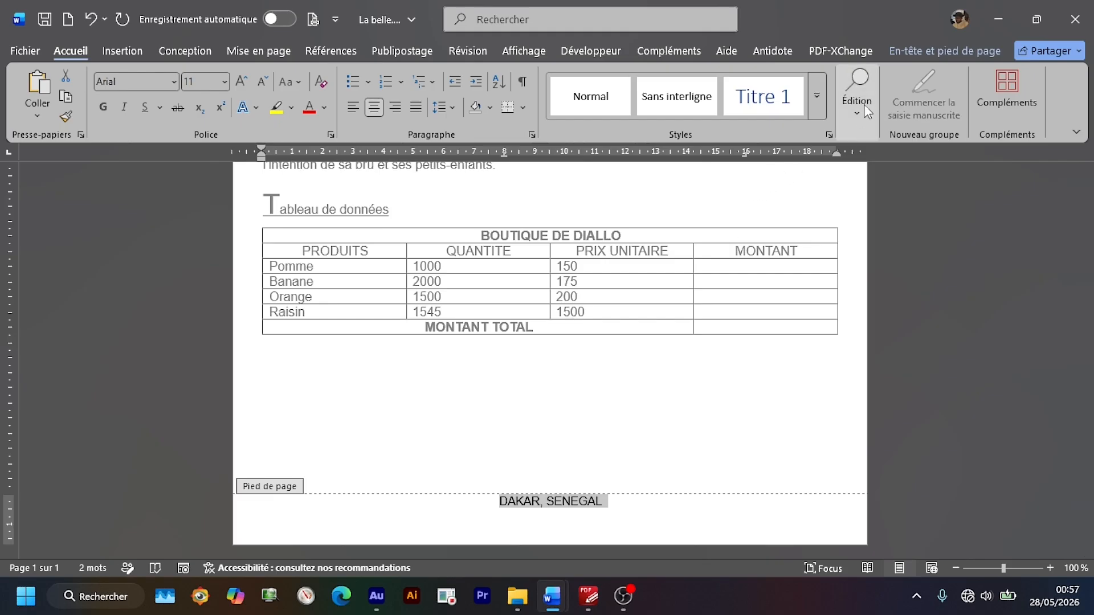
click(924, 52)
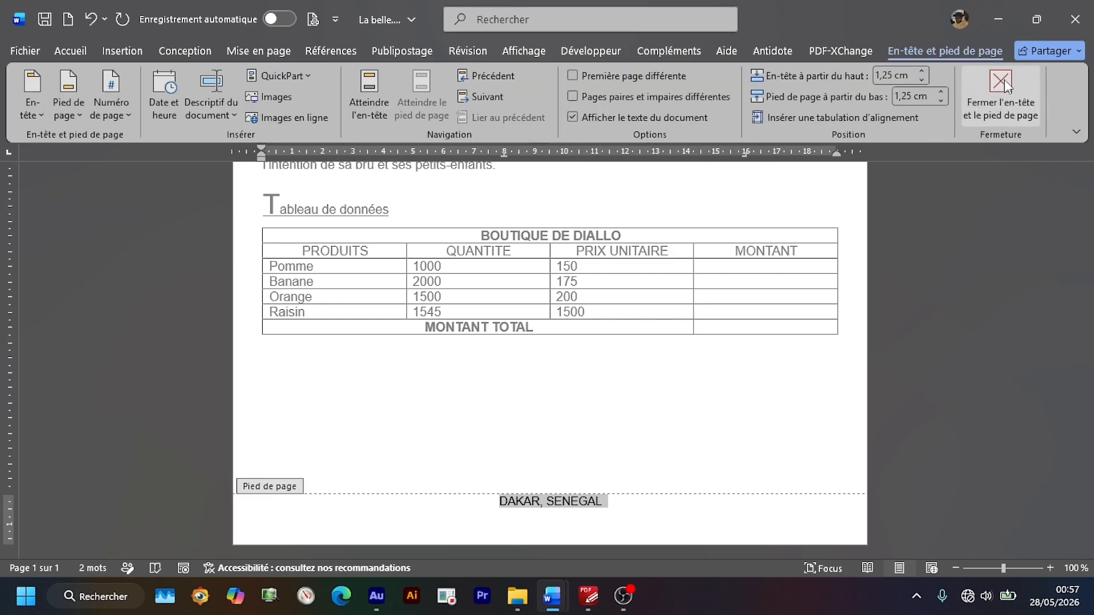
click(1009, 102)
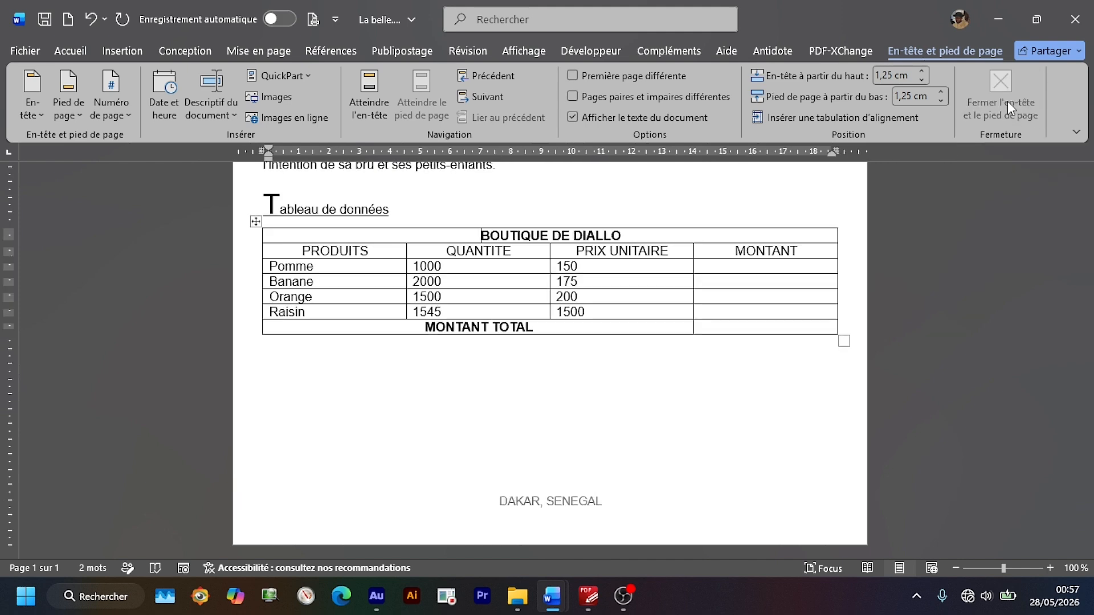
Step: Insert a page number at the bottom of the page using the "Triangle 2" style
scroll(868, 387, up, 3)
scroll(868, 388, up, 6)
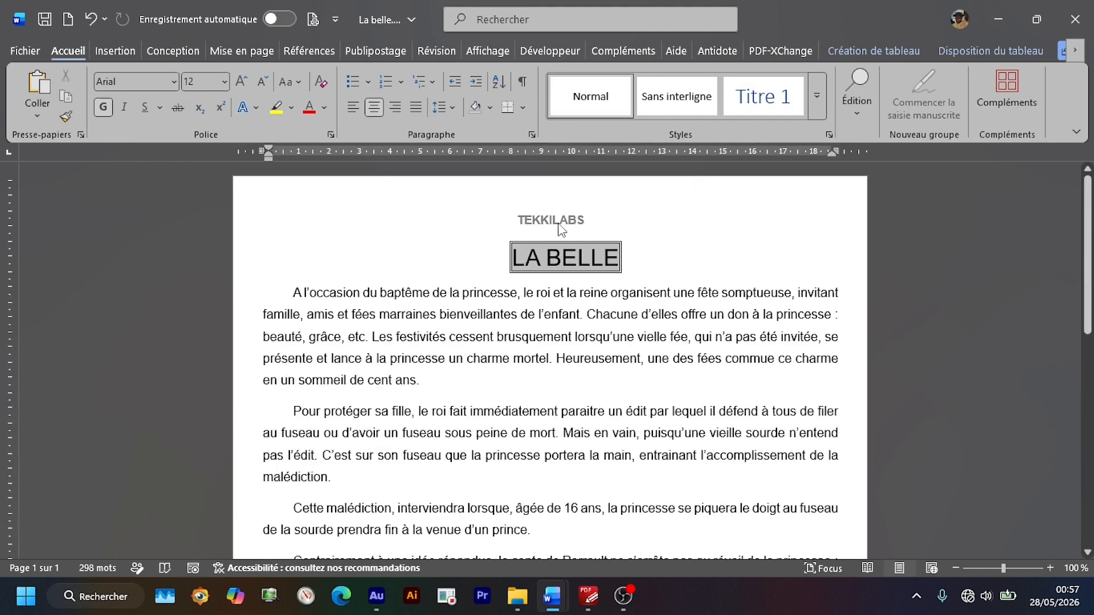
scroll(556, 228, down, 6)
scroll(545, 284, down, 3)
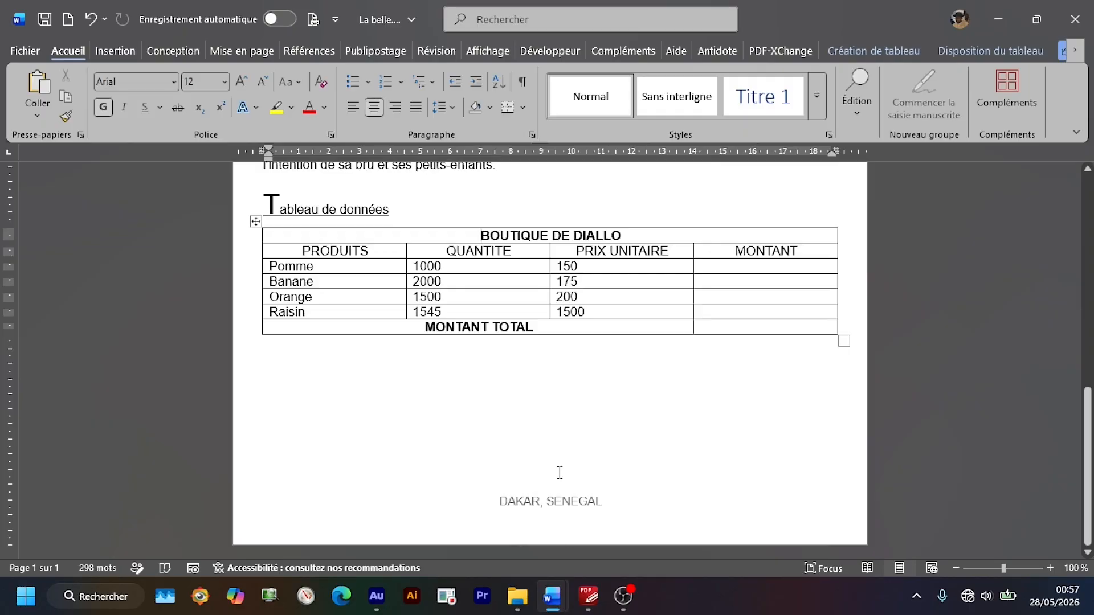
scroll(559, 471, up, 9)
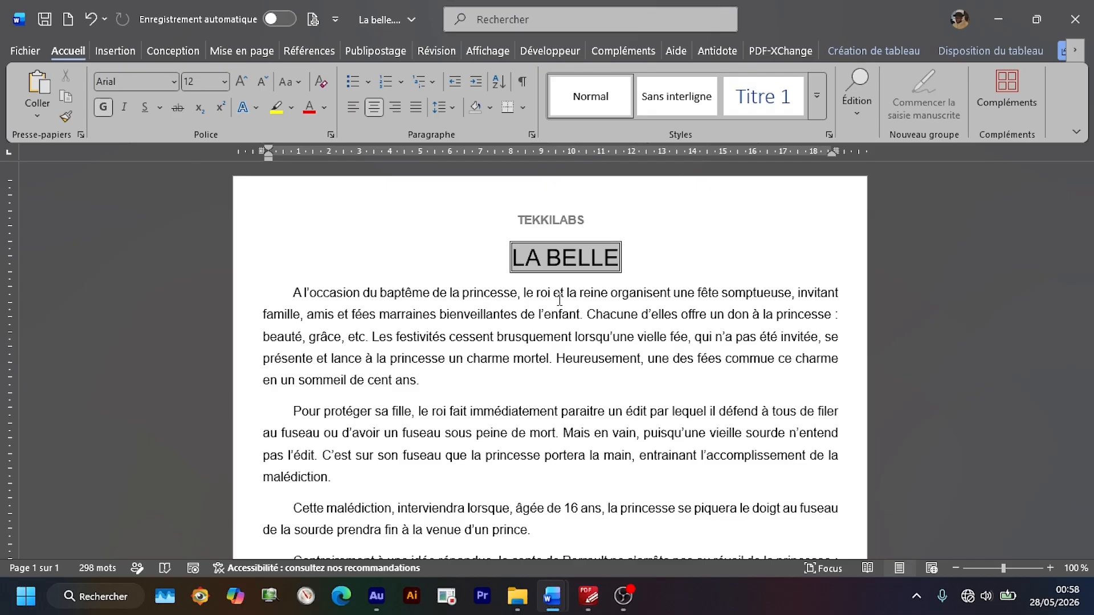
click(120, 46)
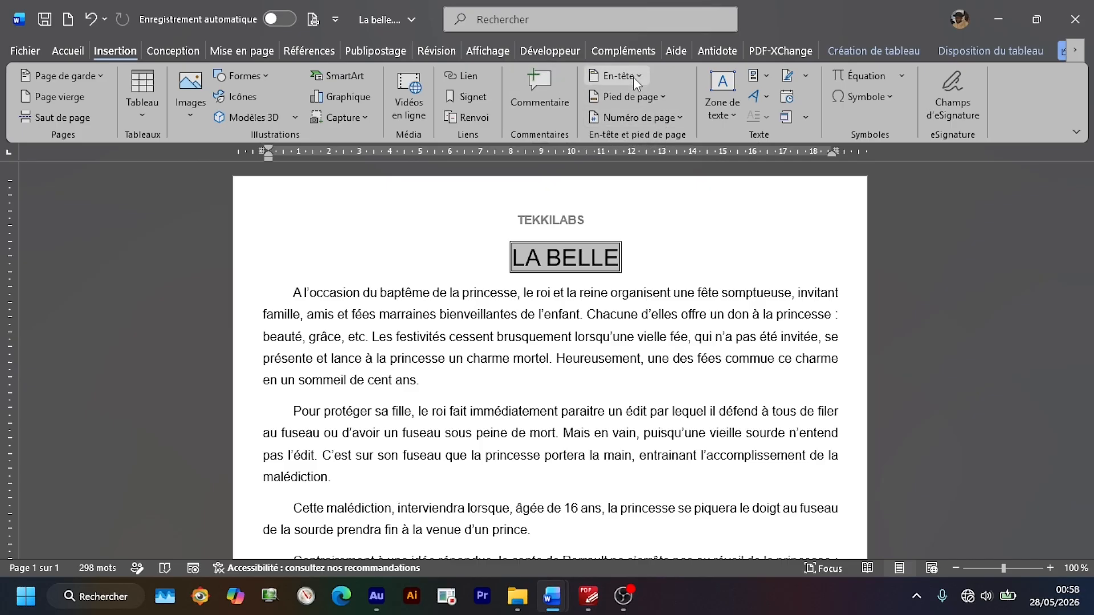
click(678, 119)
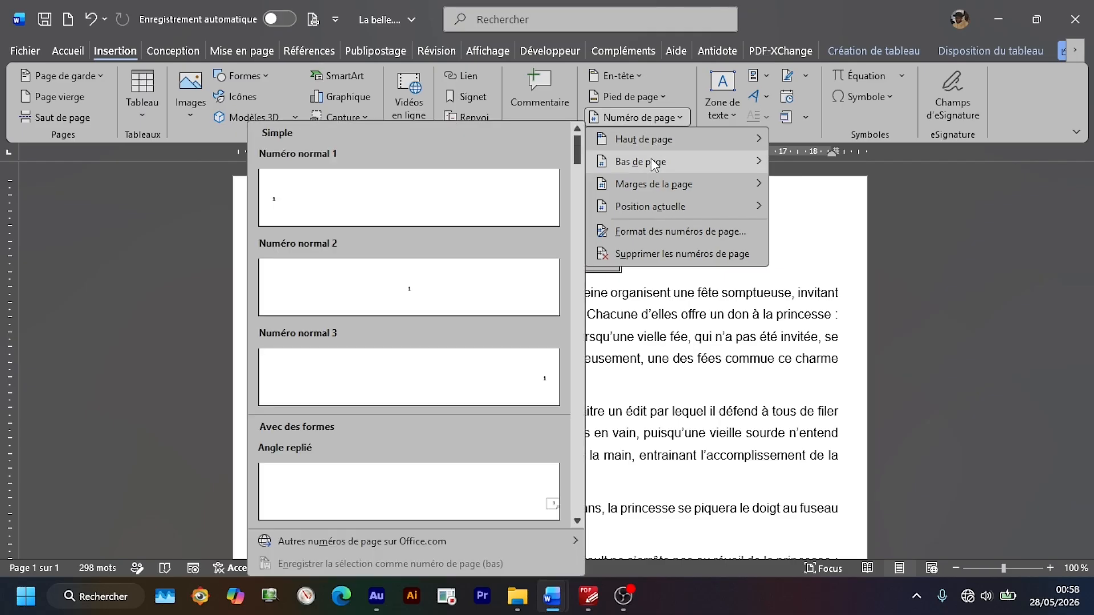
mouse_move(657, 211)
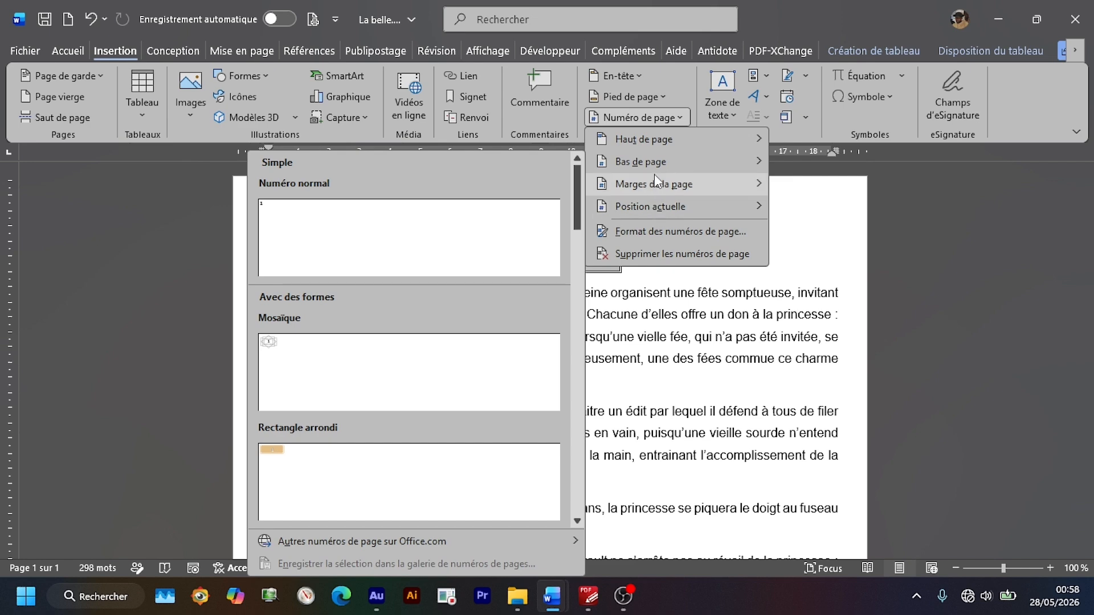
mouse_move(655, 165)
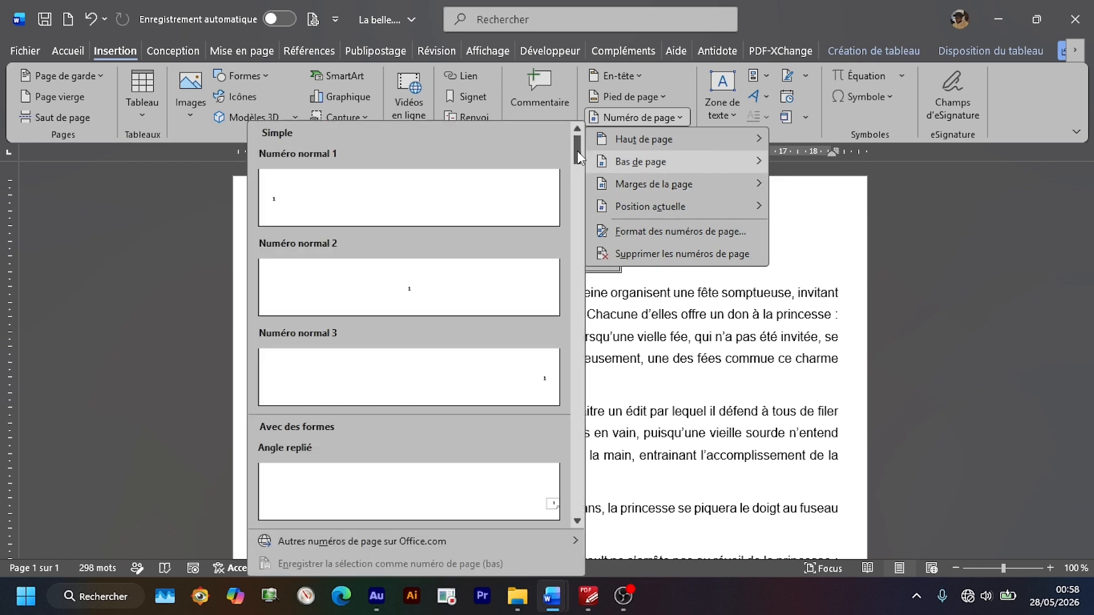
drag(577, 152, 590, 312)
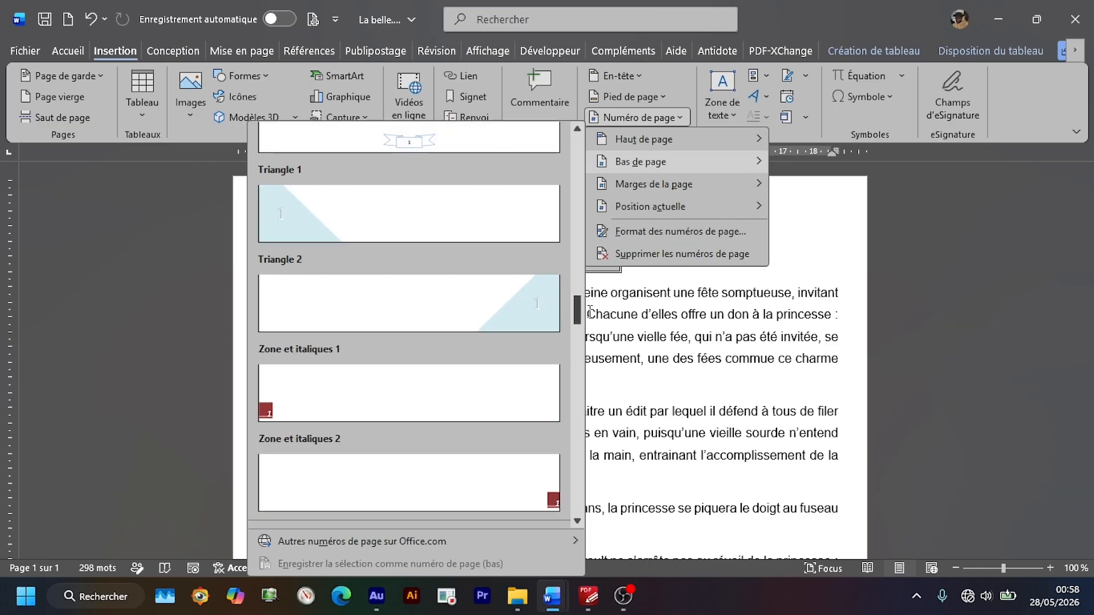
click(519, 312)
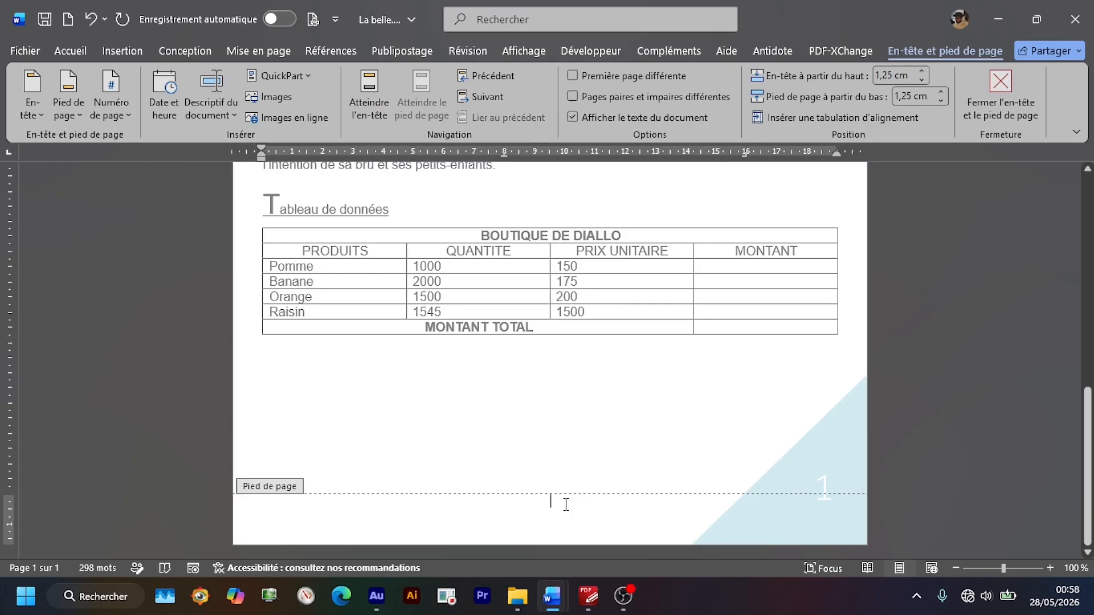
Step: Re-enter "DAKAR, SENEGAL" in the page footer and make the text bold
text(D)
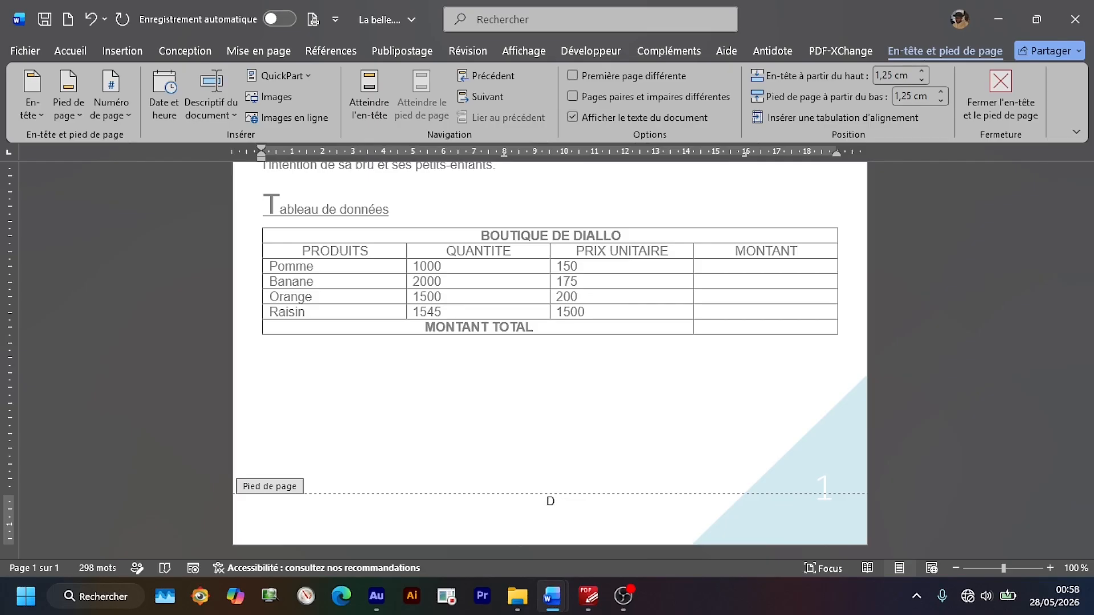
text(AKAR)
key(Caps_Lock)
text(,)
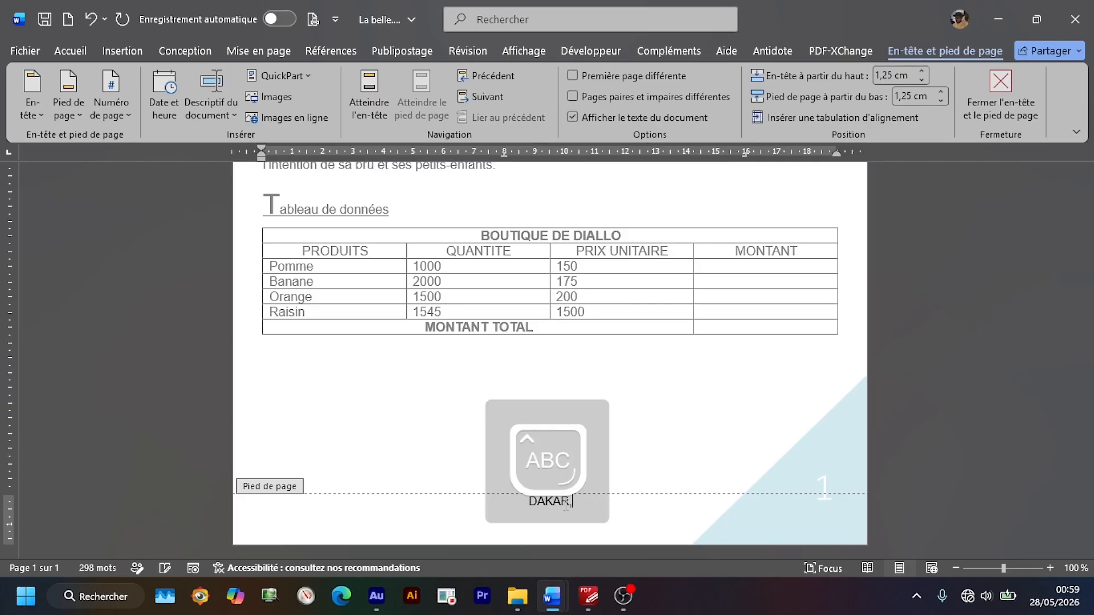
text( SENEGAL)
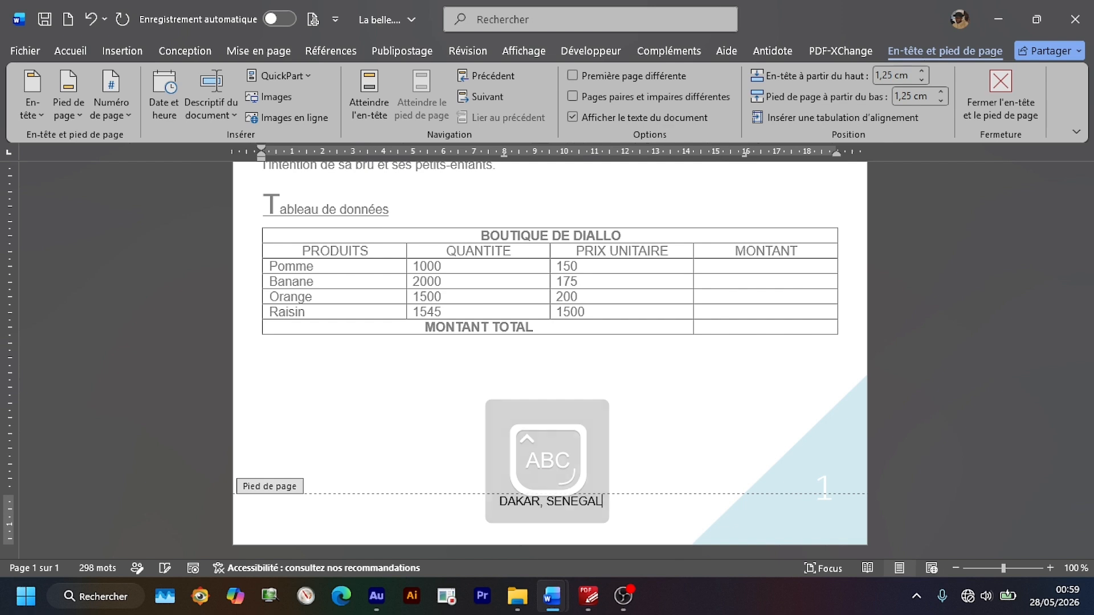
drag(610, 502, 482, 500)
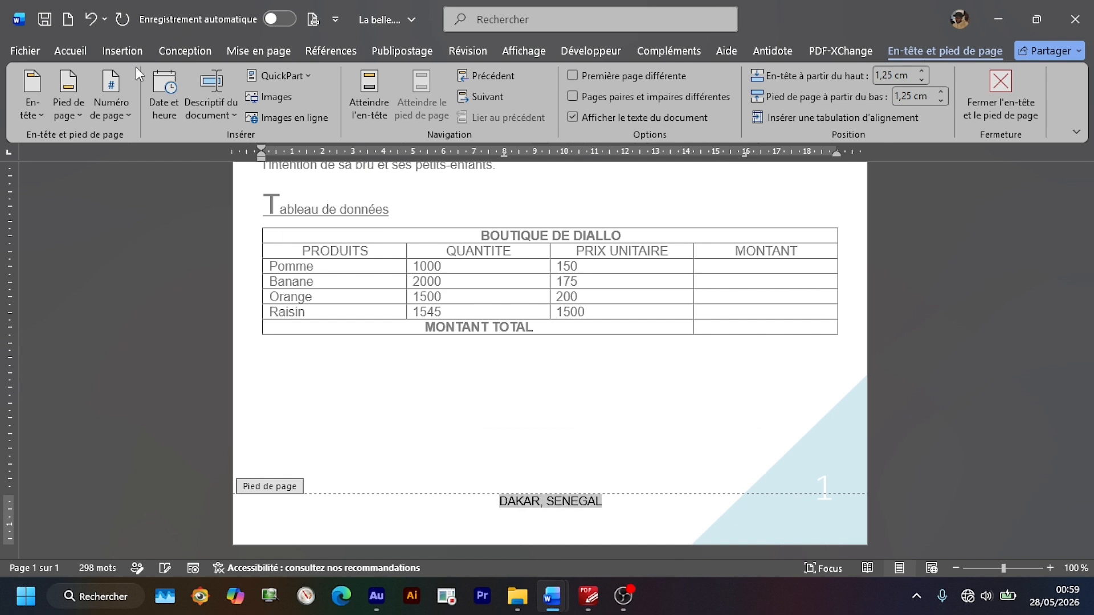
click(67, 50)
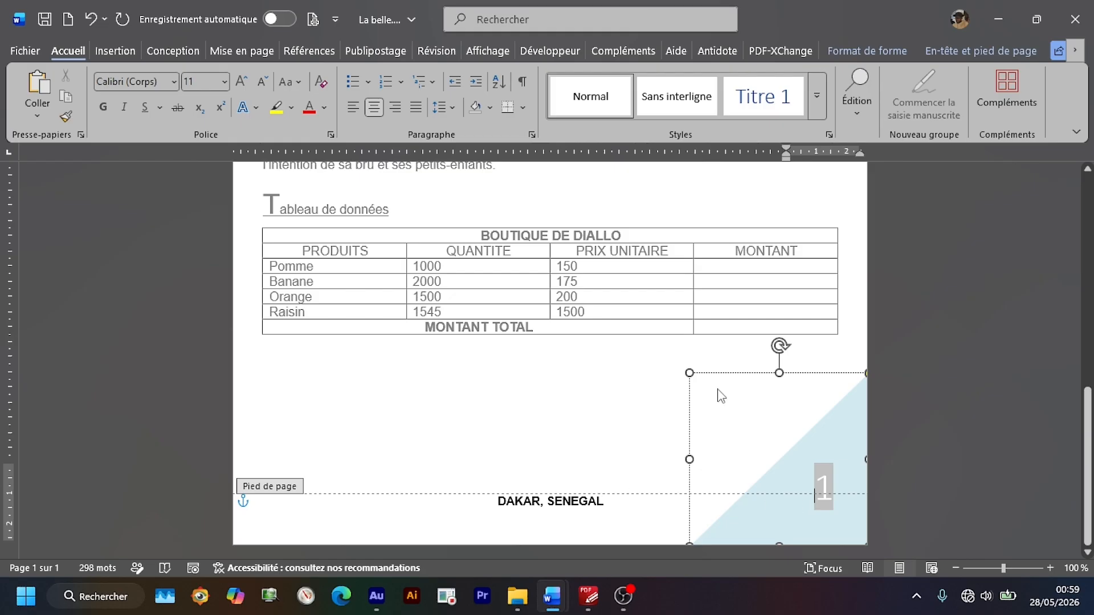
Step: Fill the page number's triangle with the gold theme colour and change its outline colour
click(863, 52)
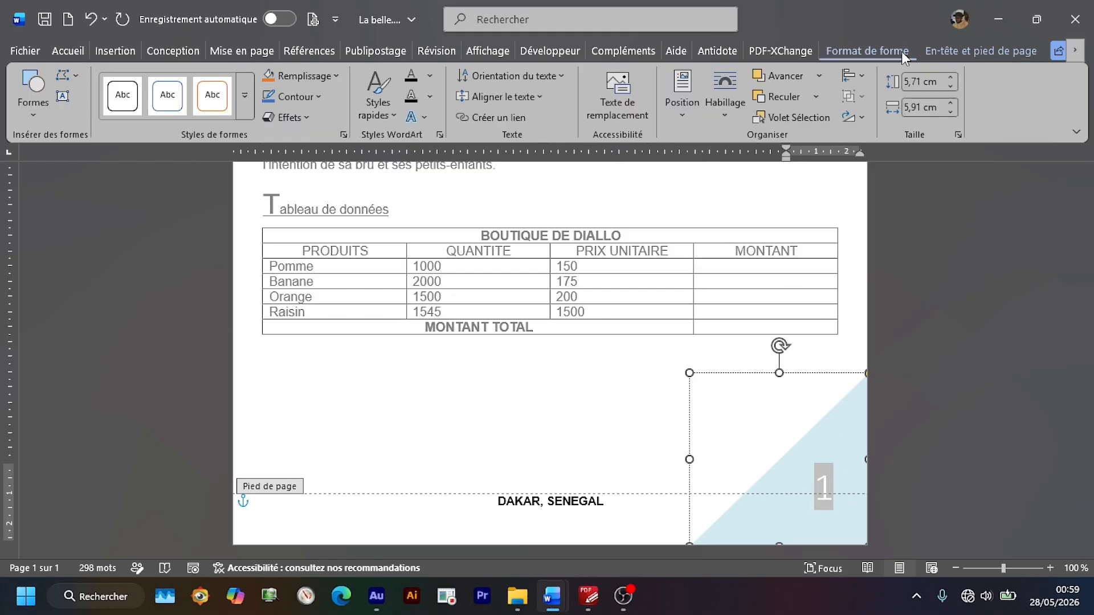
click(339, 78)
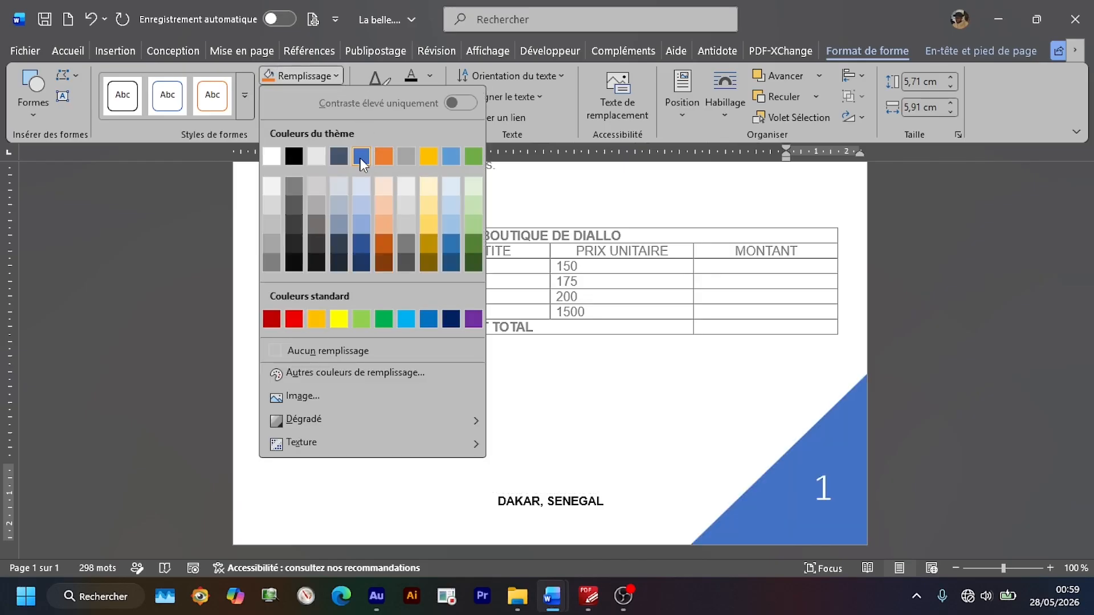
click(430, 156)
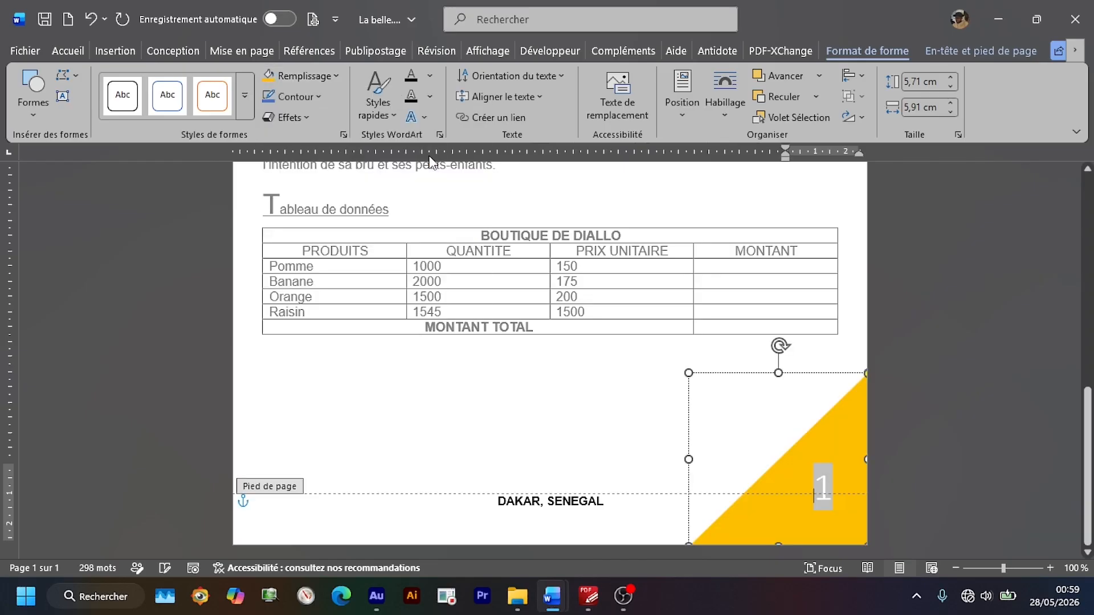
click(324, 97)
click(313, 169)
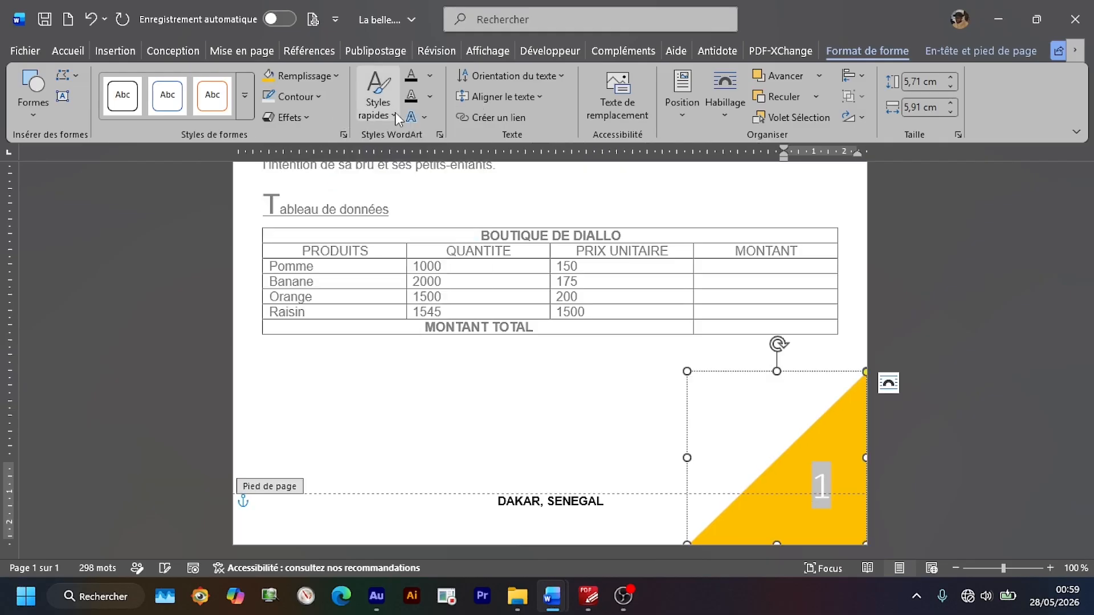
Step: Give the page number a dark blue text fill and a black text outline, and return to the document body
click(430, 75)
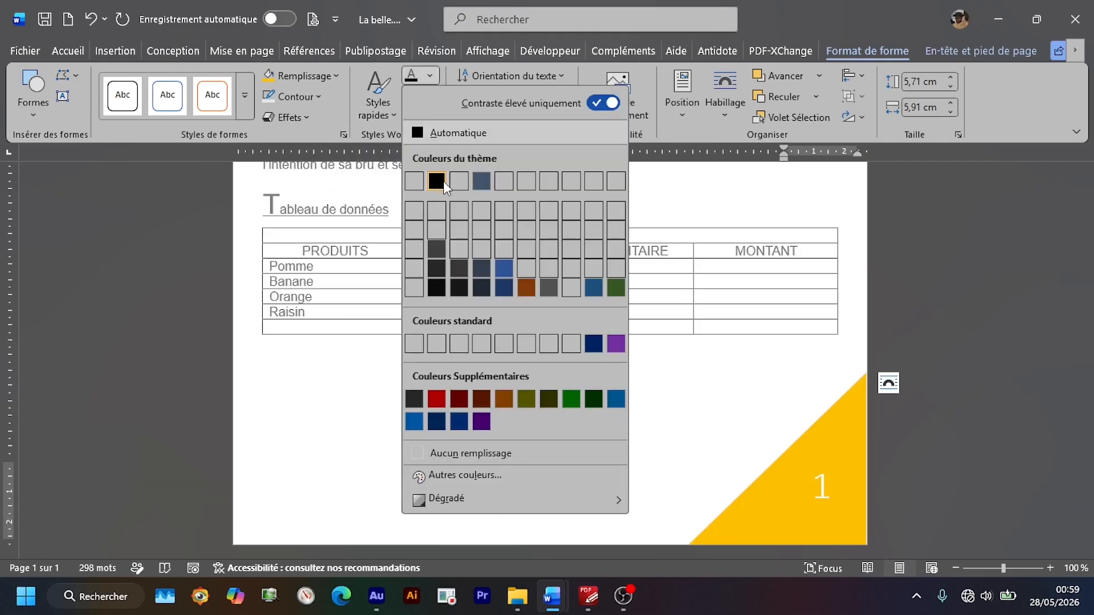
click(459, 422)
click(853, 53)
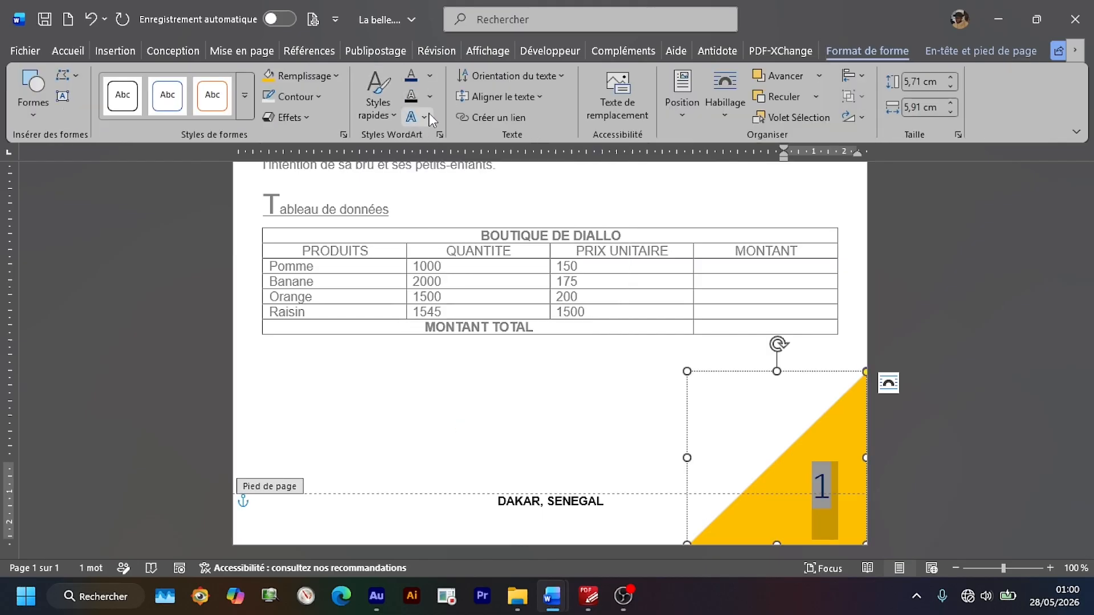
click(430, 97)
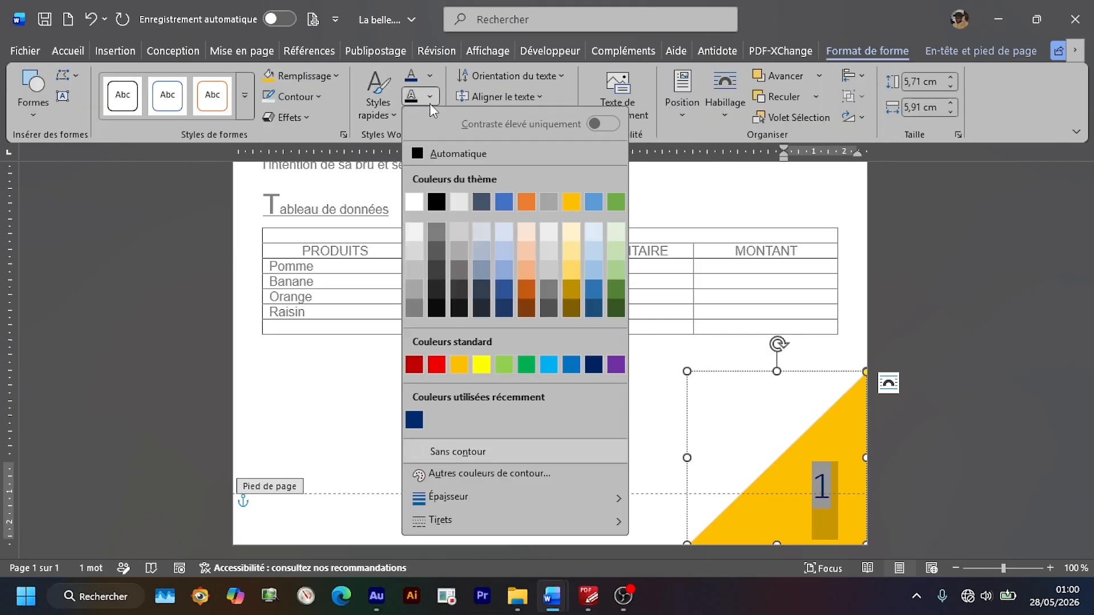
click(443, 203)
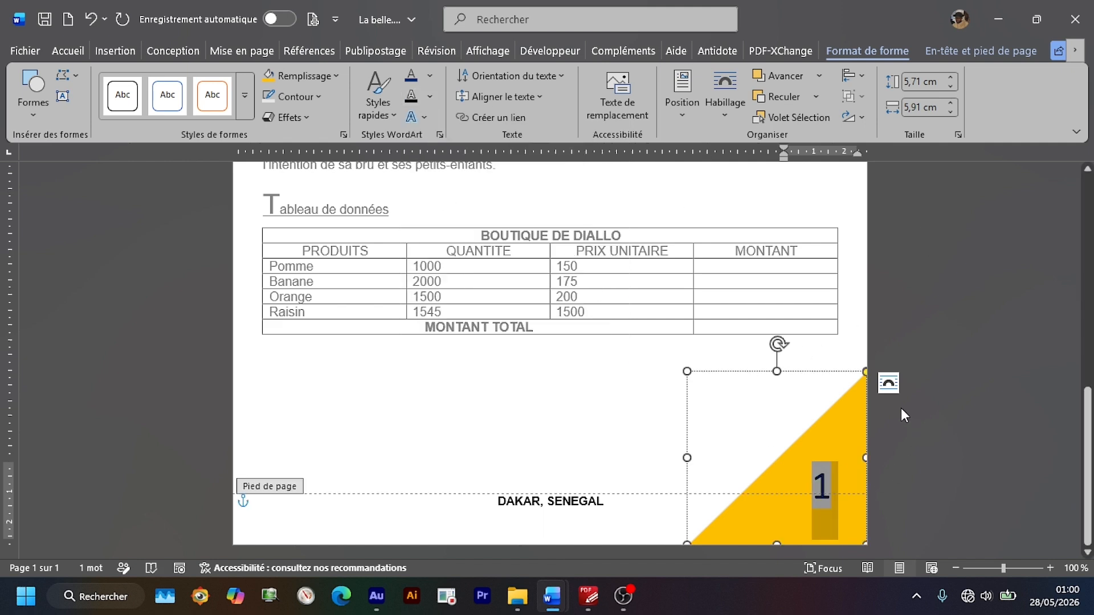
click(964, 52)
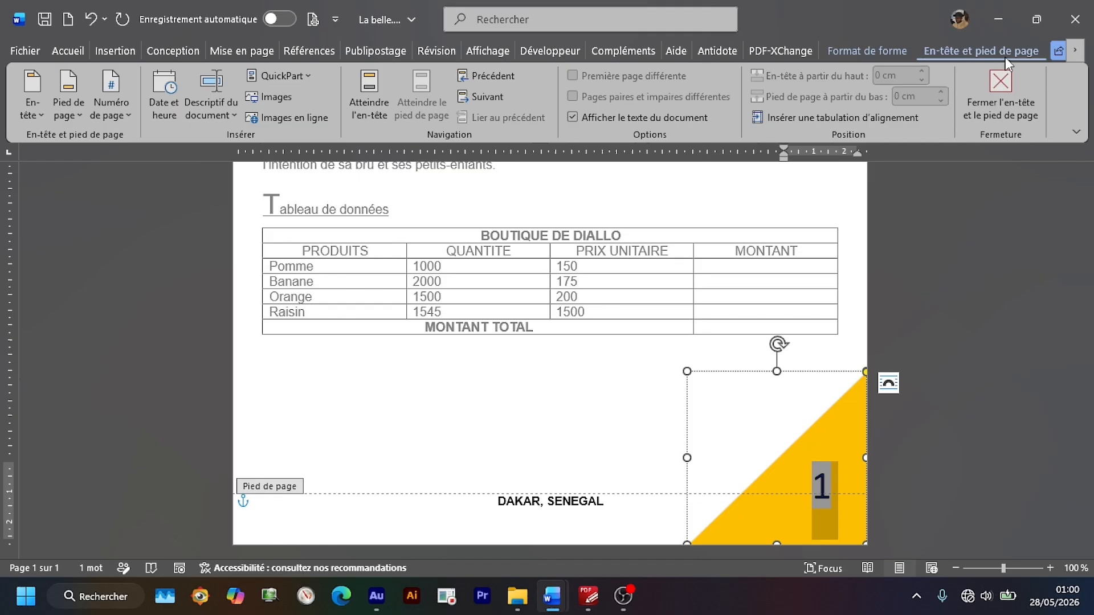
click(1004, 95)
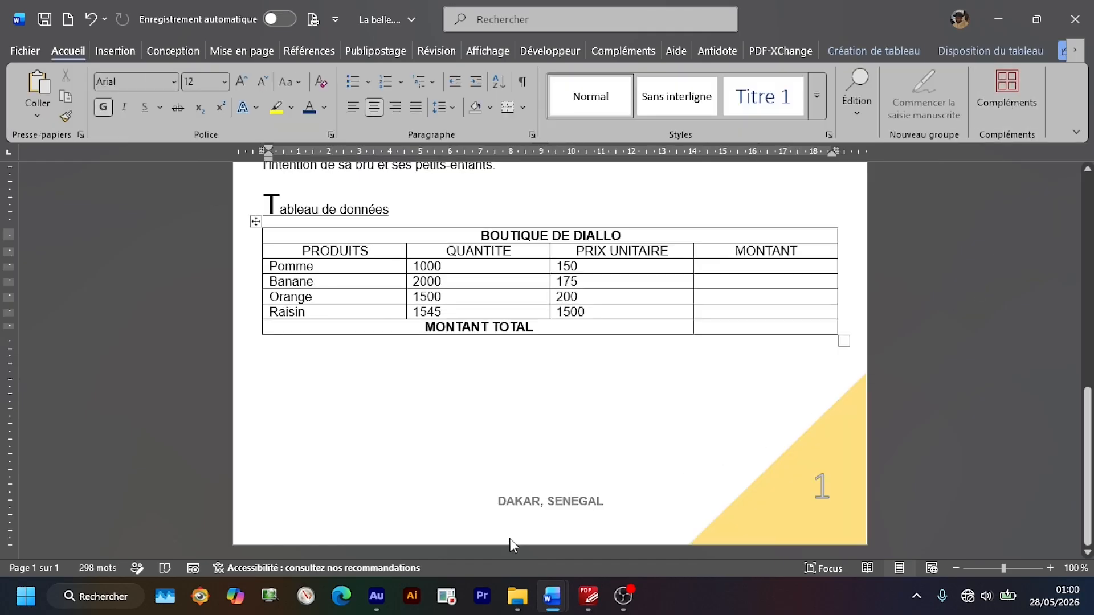
Step: Insert a footnote on the words "fées marraines" in the first paragraph
scroll(544, 515, up, 3)
scroll(579, 446, up, 5)
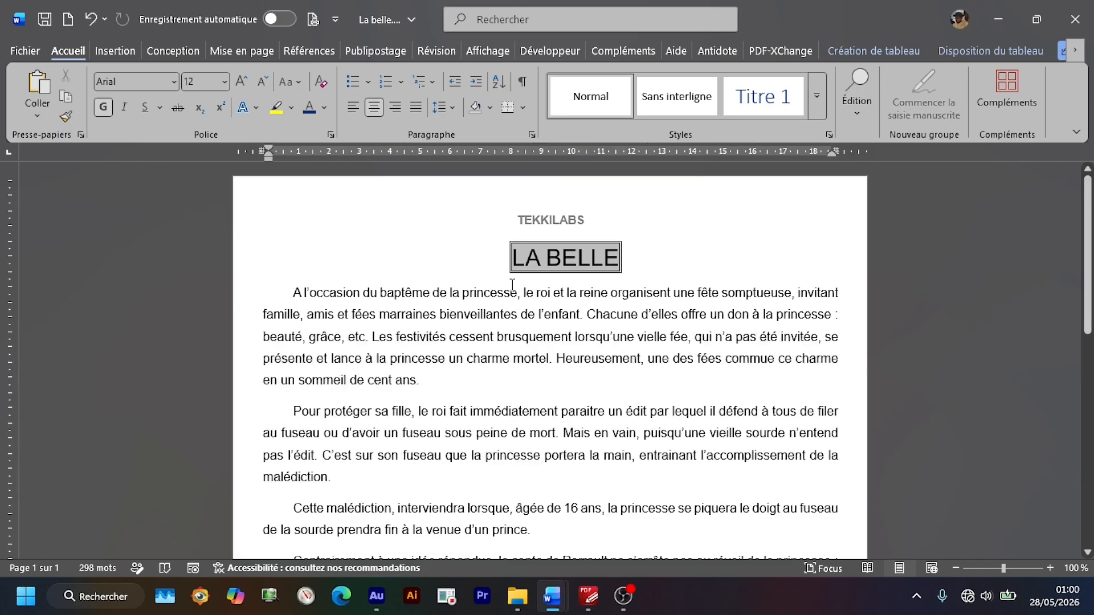
scroll(563, 519, down, 8)
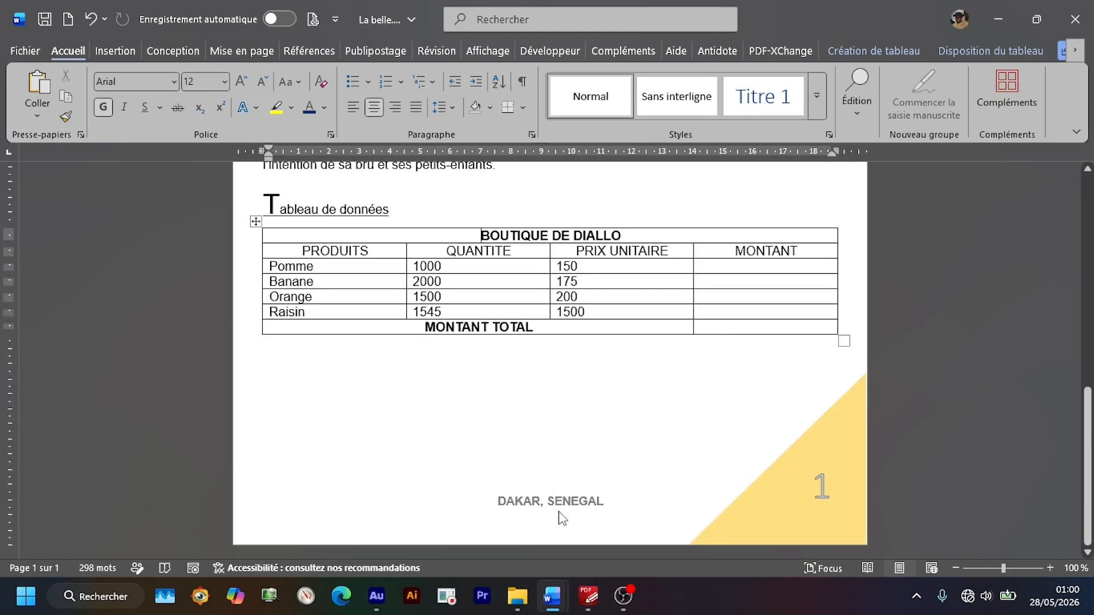
click(829, 498)
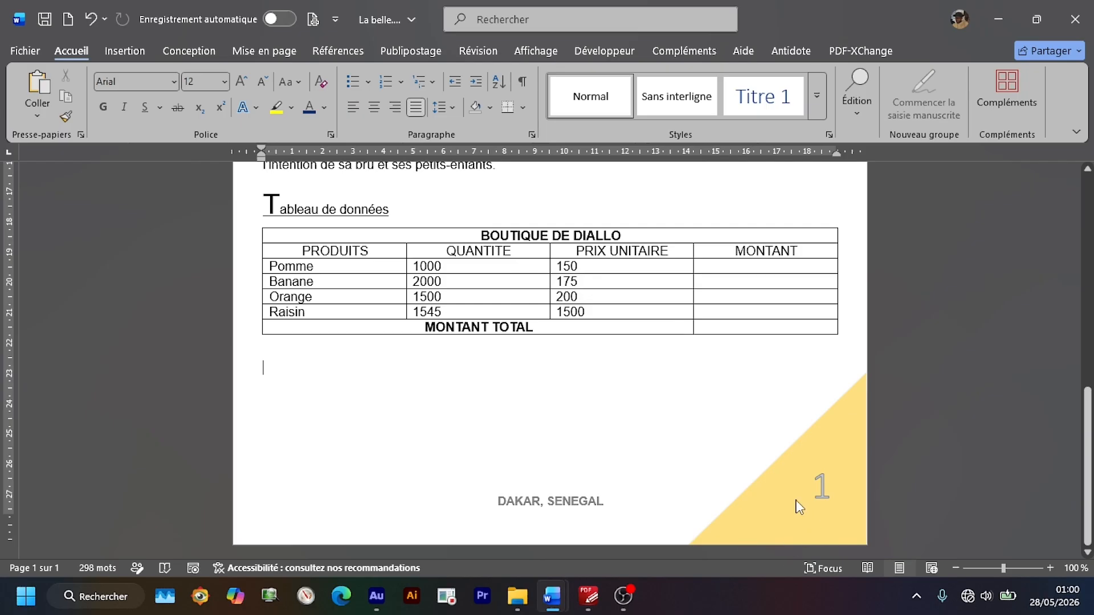
scroll(494, 398, up, 8)
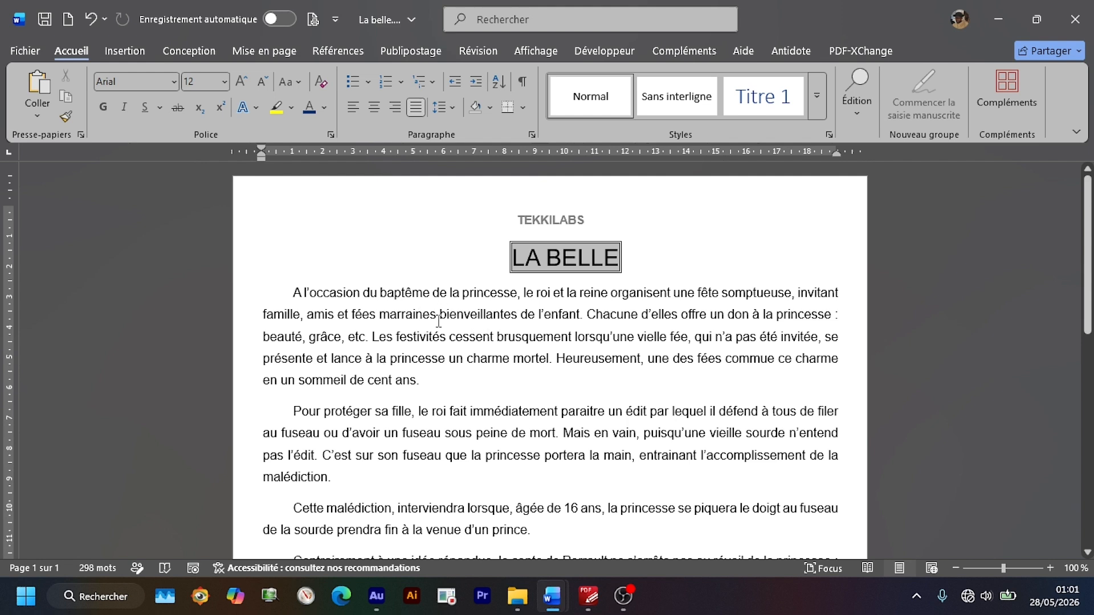
drag(439, 321, 352, 319)
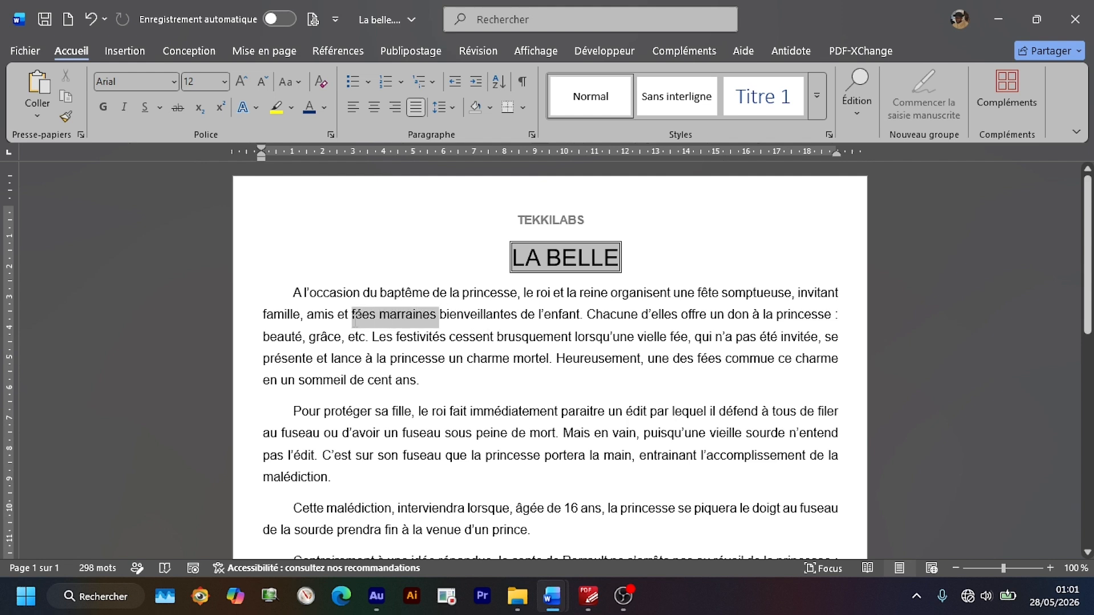
click(339, 52)
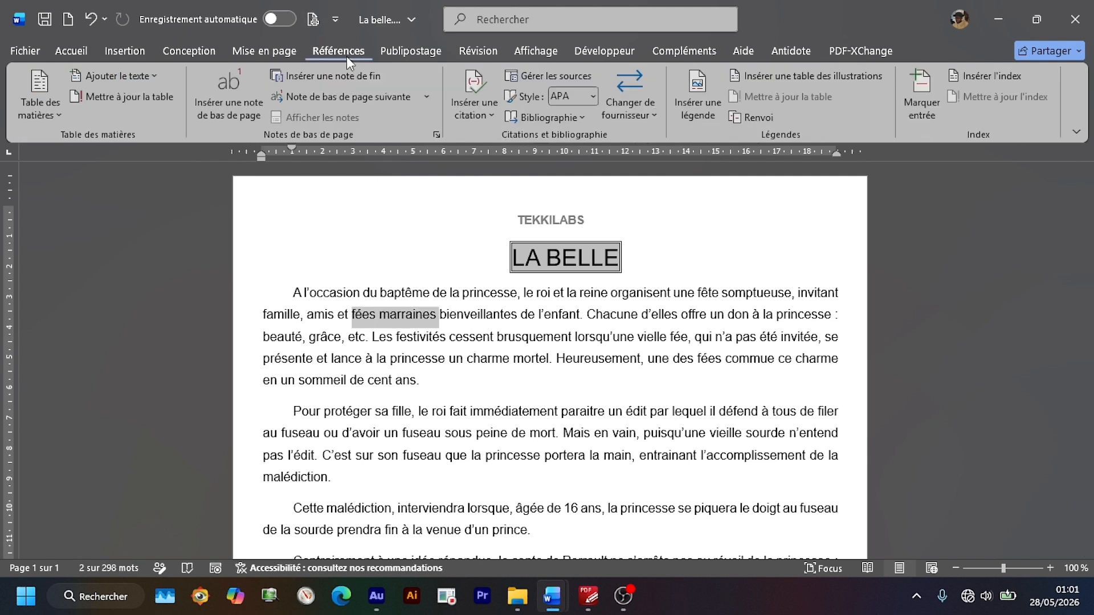
click(234, 103)
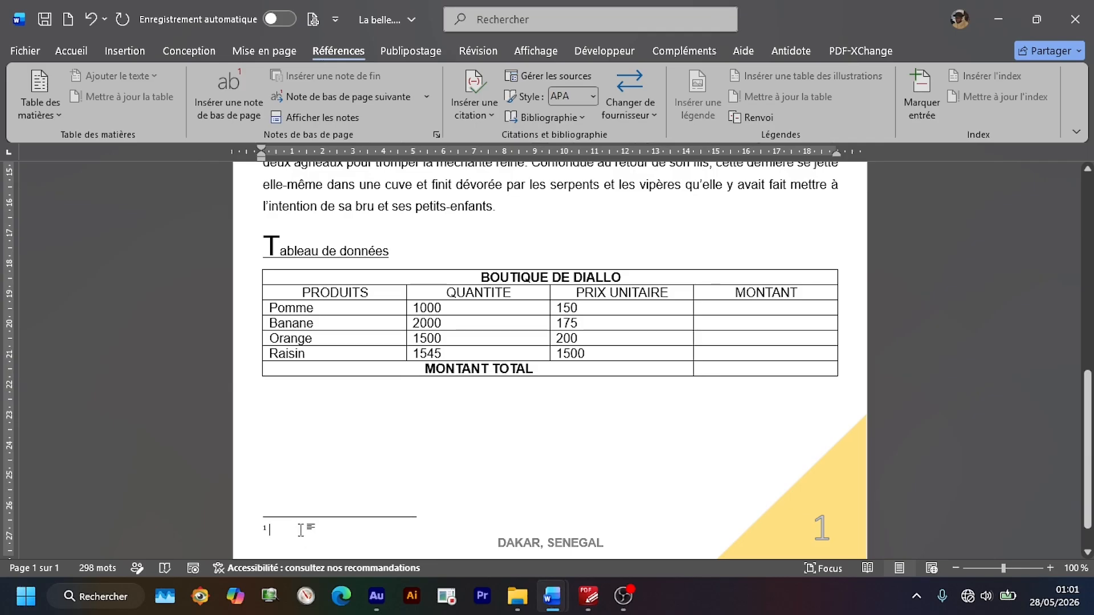
Step: Write "Def : parfois appelée marraine la féé ou marraines" as the first line of the footnote
text(Def)
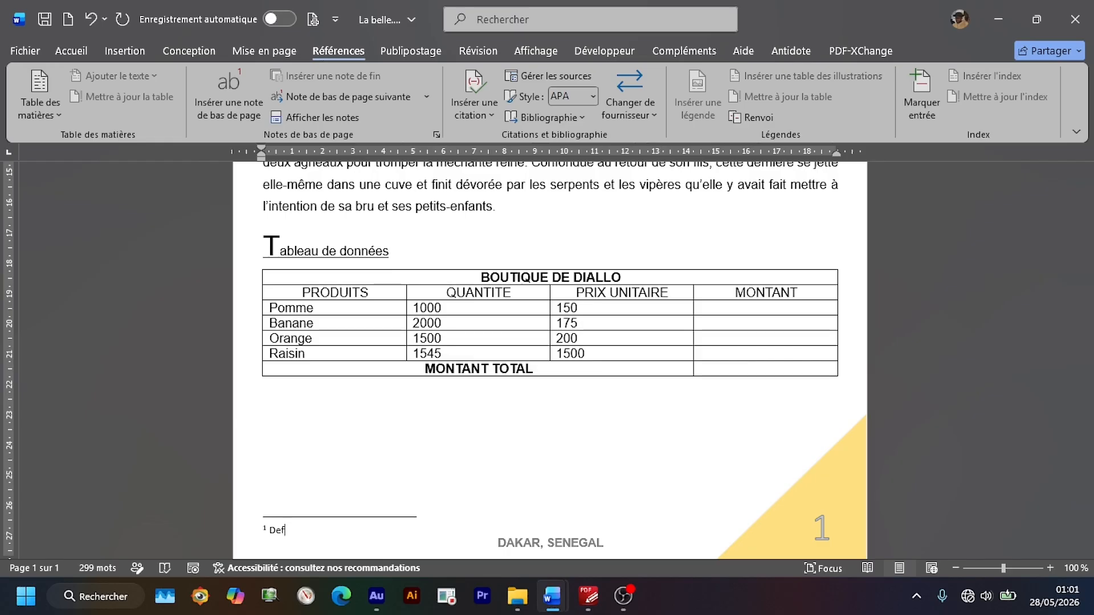
text( : parfois appelée )
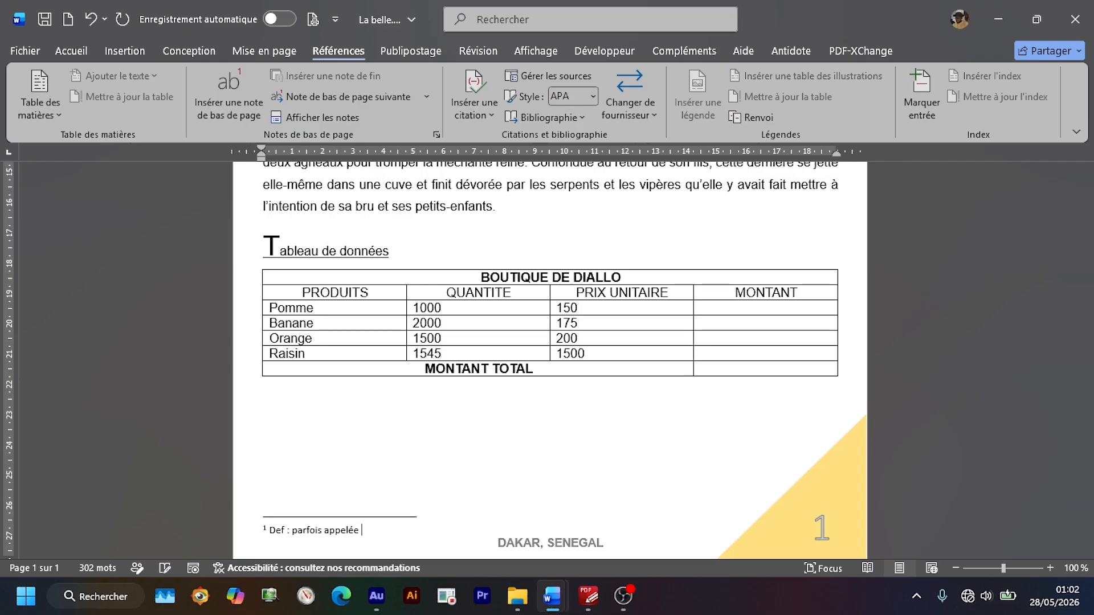
text(marraine la féé ou marra)
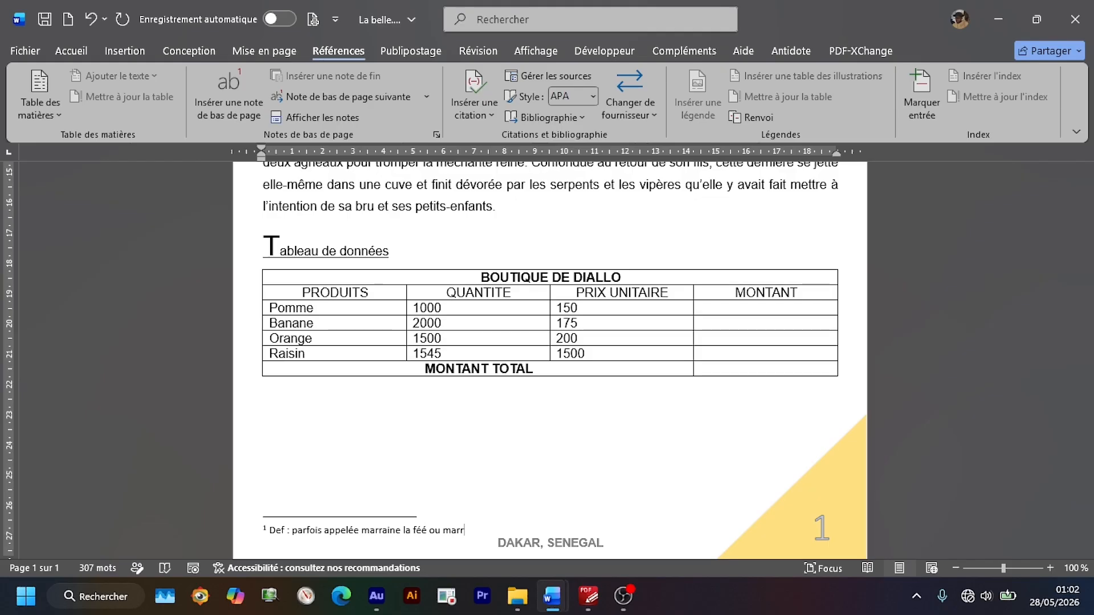
text(ines)
key(Return)
Step: Add a second footnote line reading "La bone fée, est un personnage récurrent des contes"
text(La b)
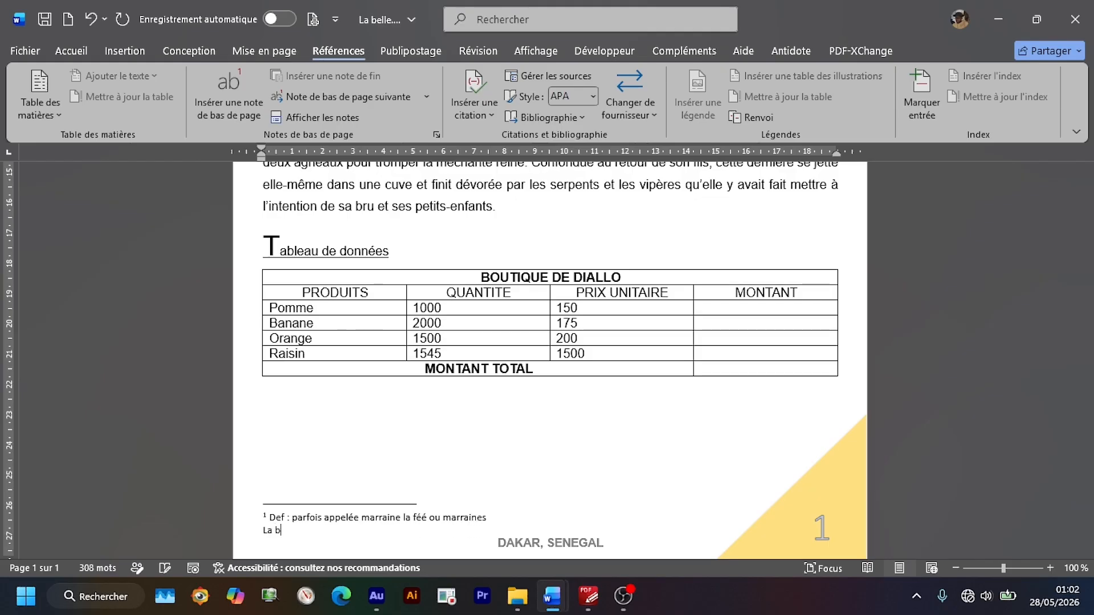
text(one fée, est un person)
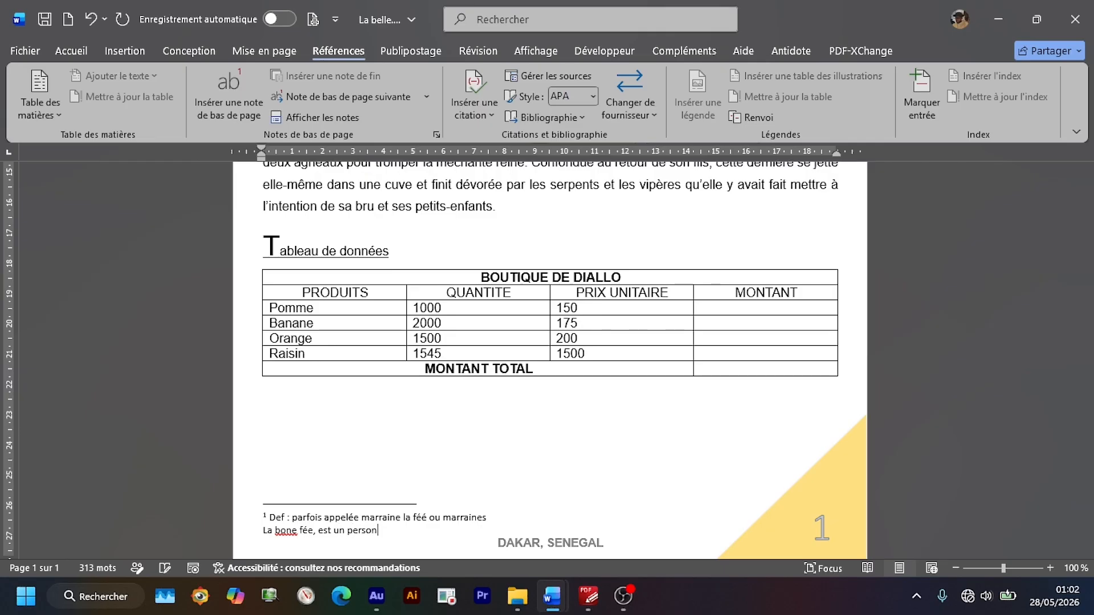
text(nage récurrent des contes)
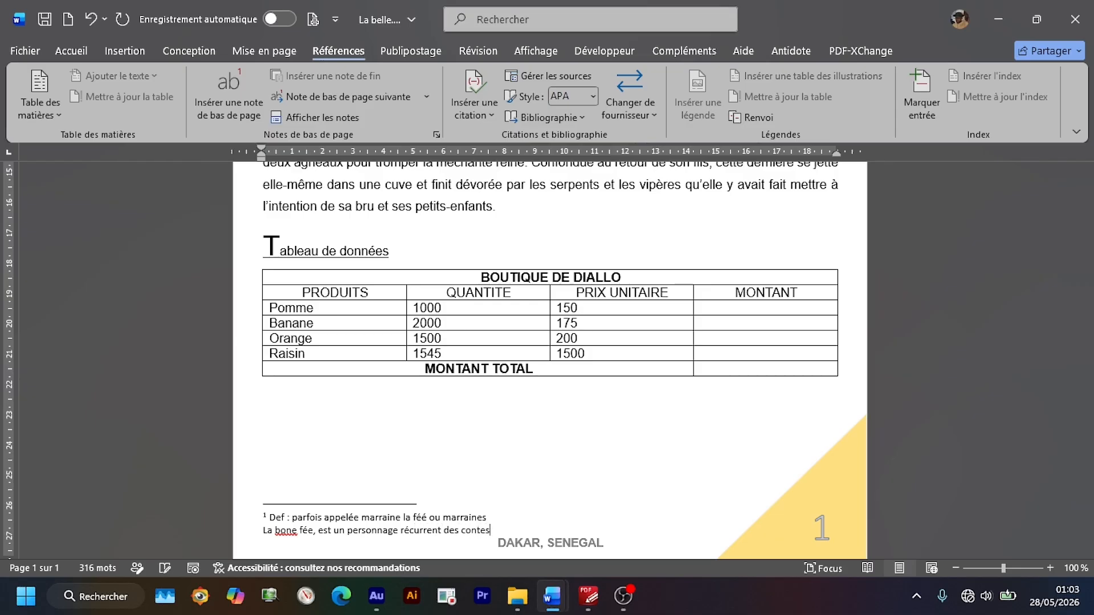
Step: Correct "bone" to "bonne" in the footnote's second line and make its initial "L" lowercase
right_click(286, 531)
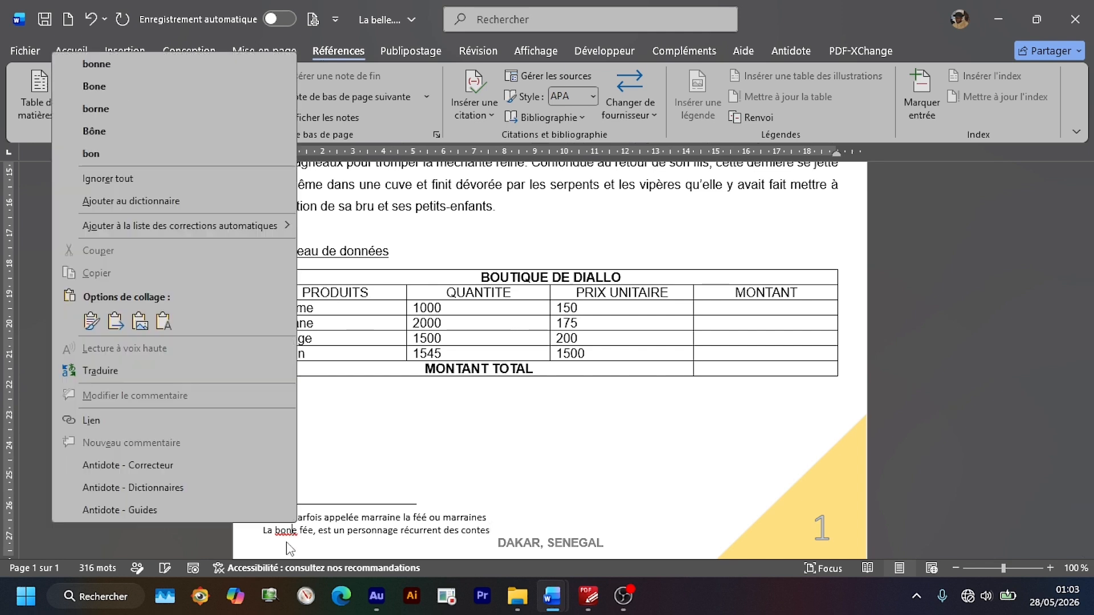
click(146, 70)
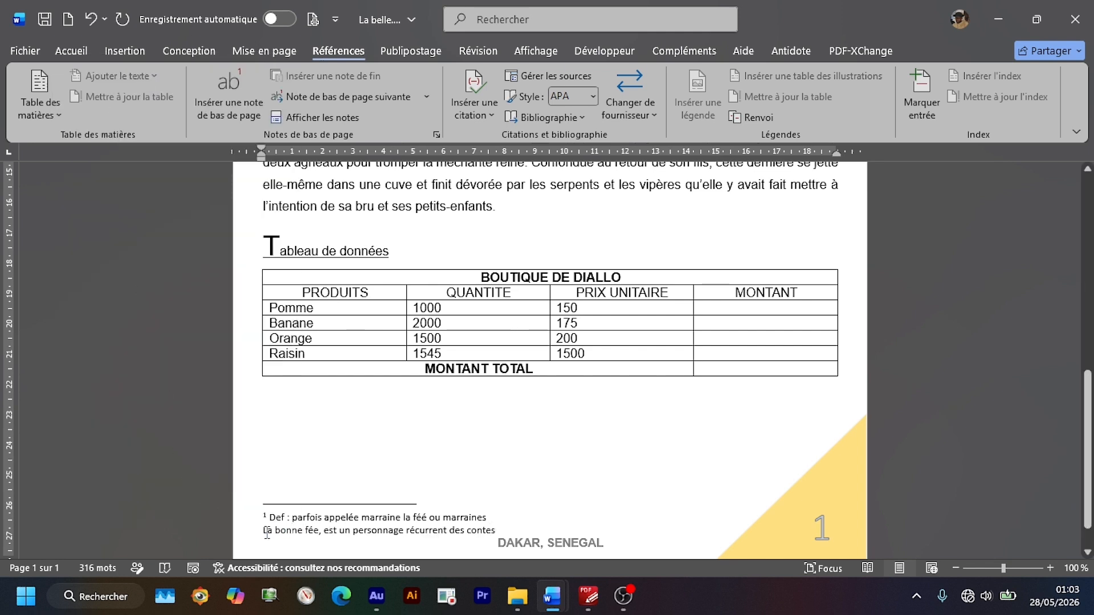
key(BackSpace)
text(l)
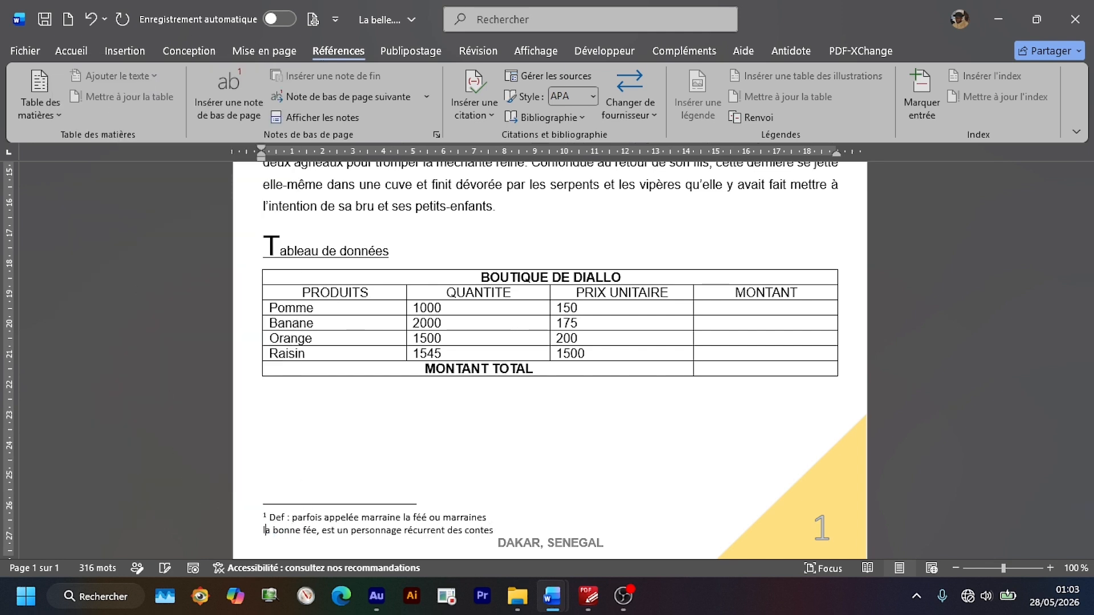
click(520, 530)
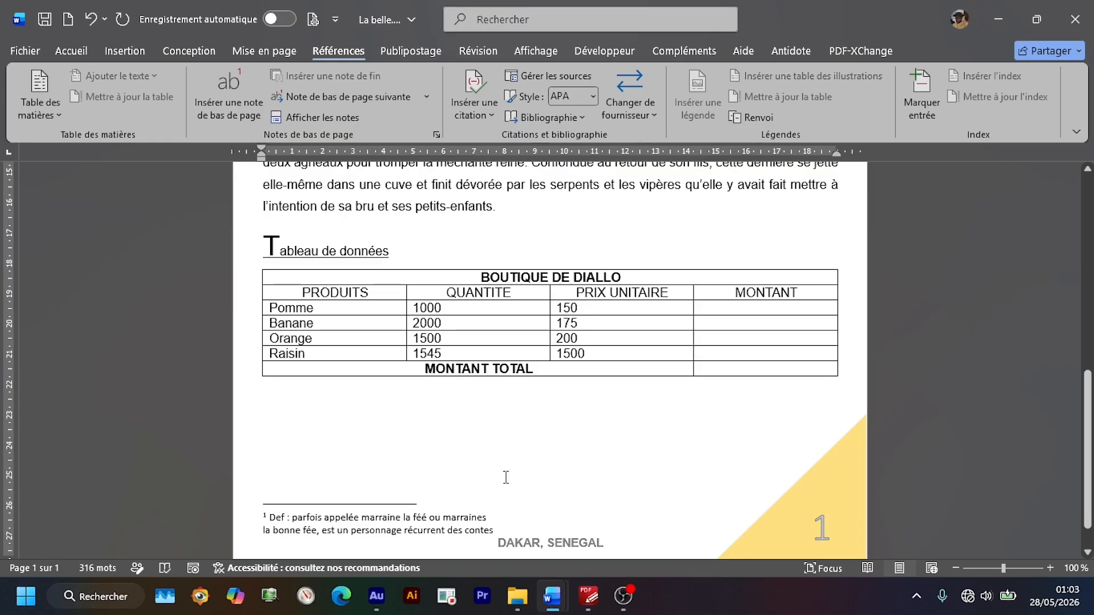
Step: Underline "fées marraines" and the "fée" of "une des fées" in the first paragraph
scroll(506, 477, up, 10)
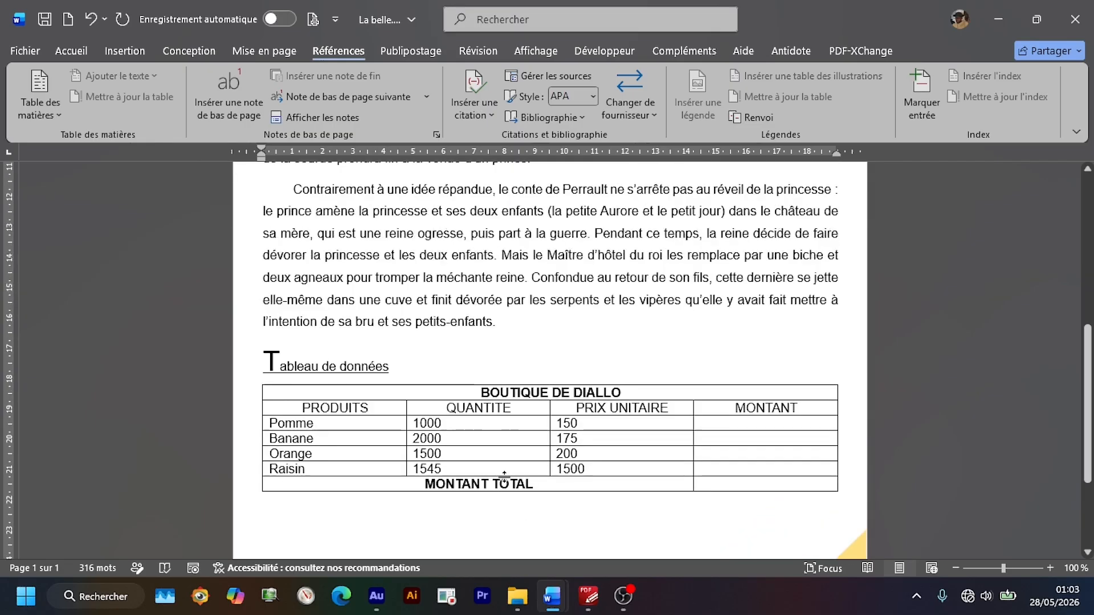
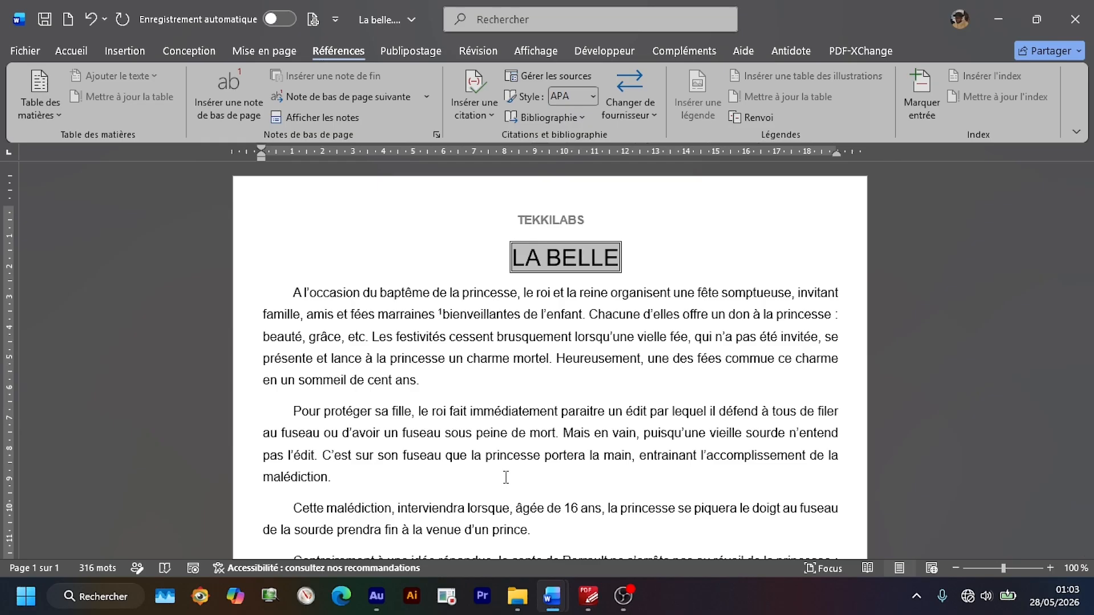
scroll(507, 477, down, 3)
scroll(506, 477, up, 3)
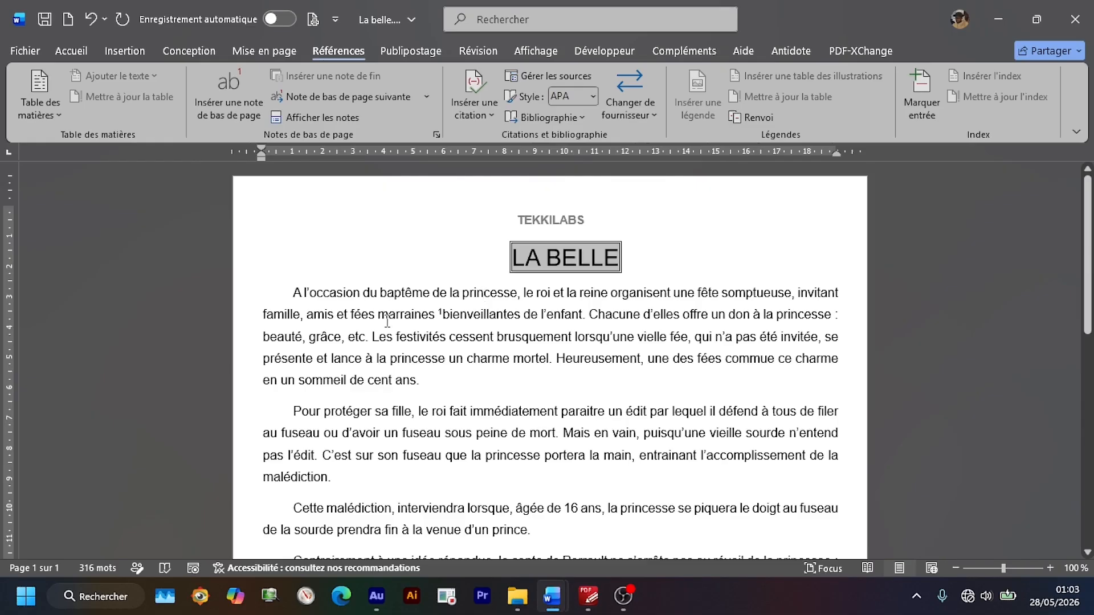
drag(351, 315, 437, 315)
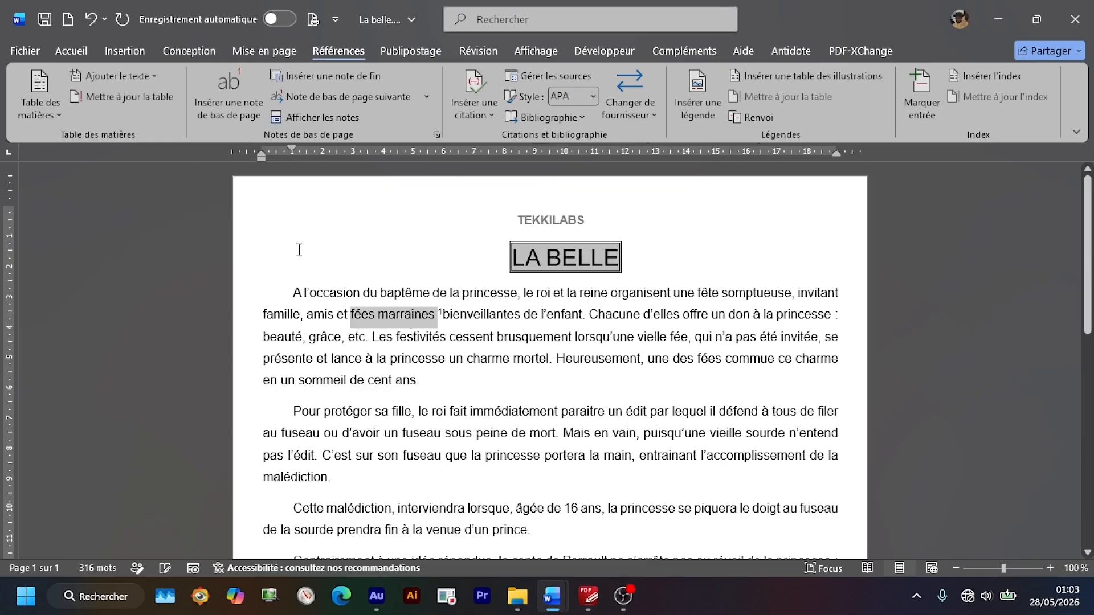
click(61, 52)
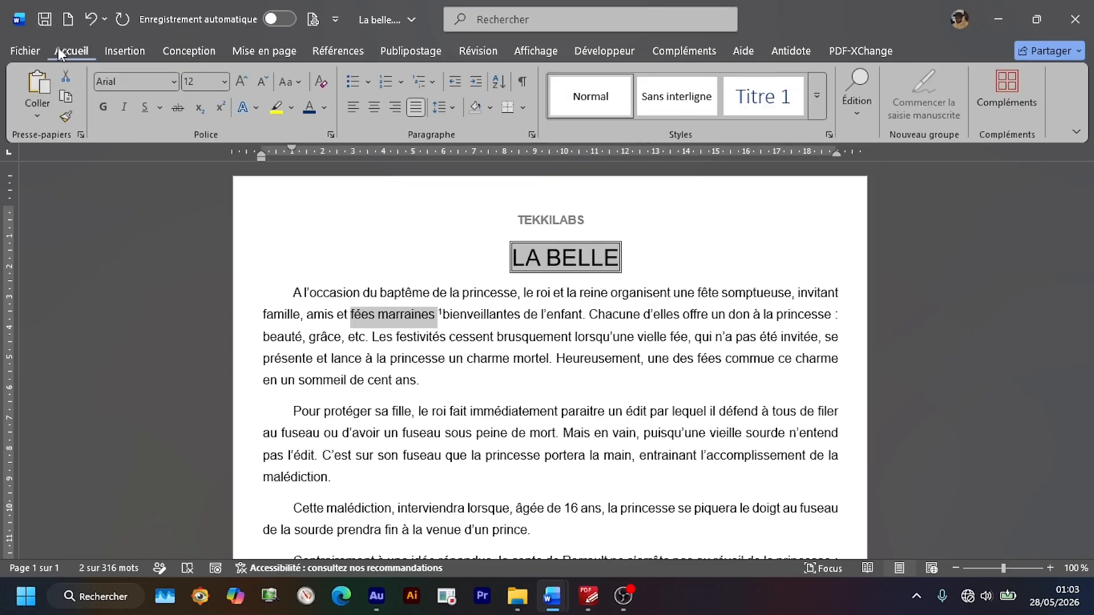
click(146, 109)
drag(697, 359, 715, 359)
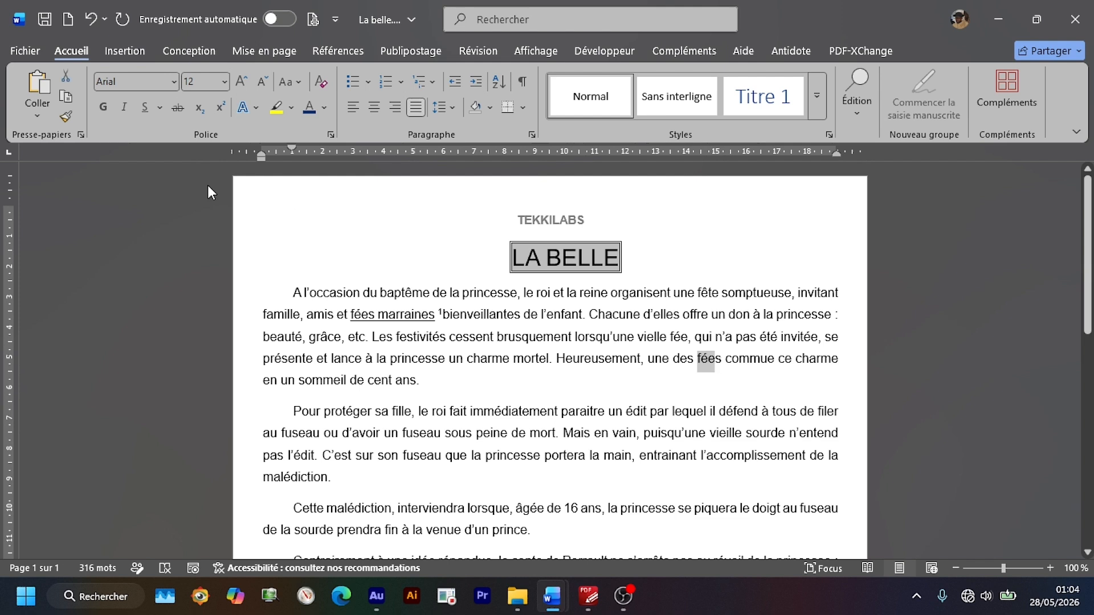
click(145, 107)
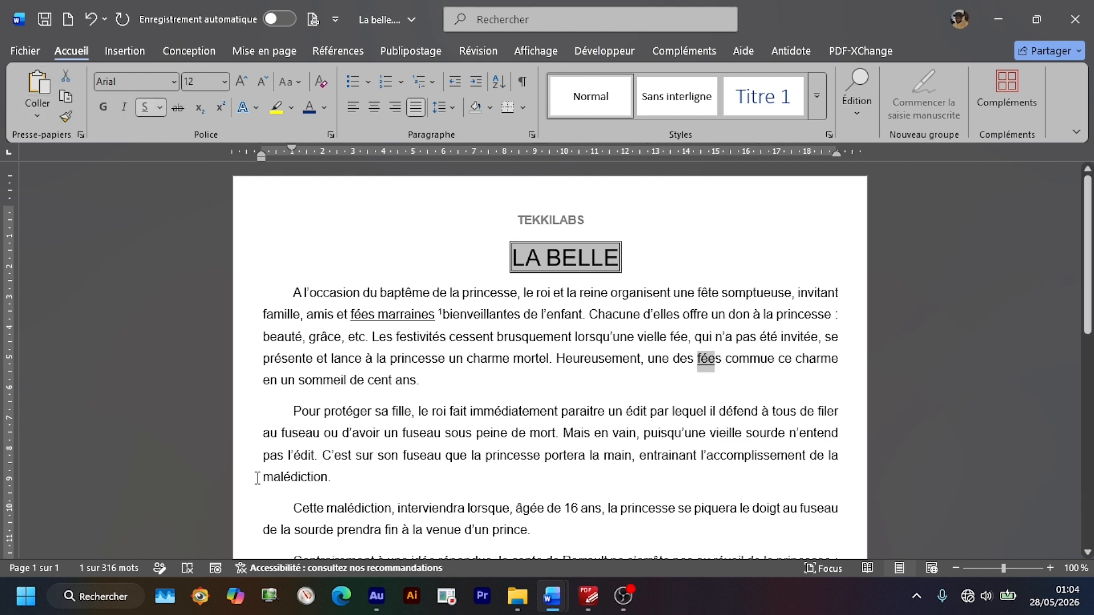
Step: Underline "malédiction" at the end of the second paragraph and "fuseau" in the third paragraph
drag(258, 478, 327, 483)
click(145, 107)
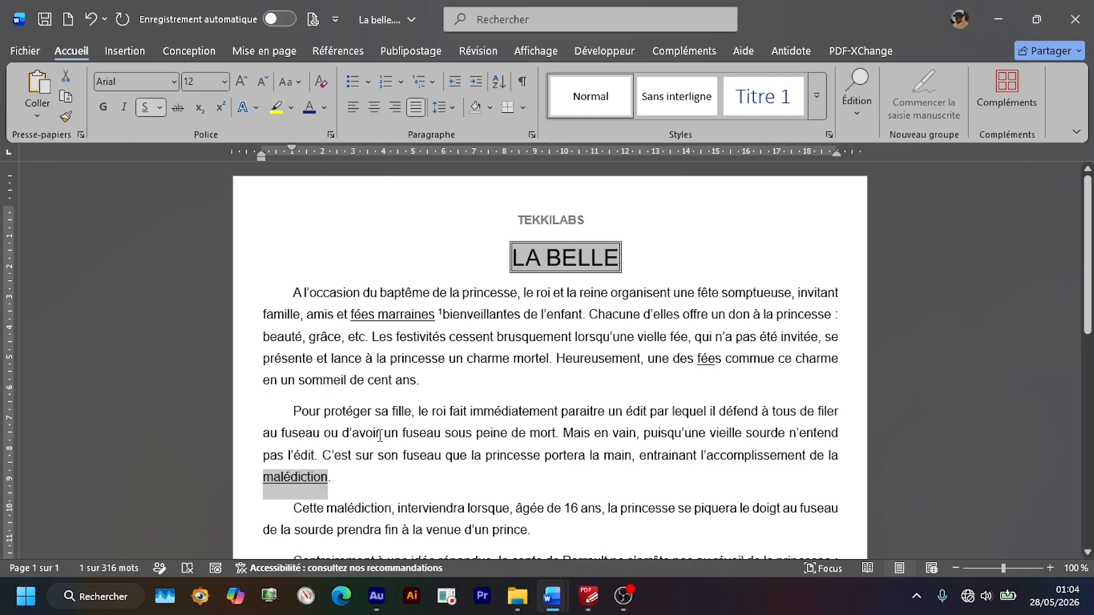
scroll(407, 457, down, 1)
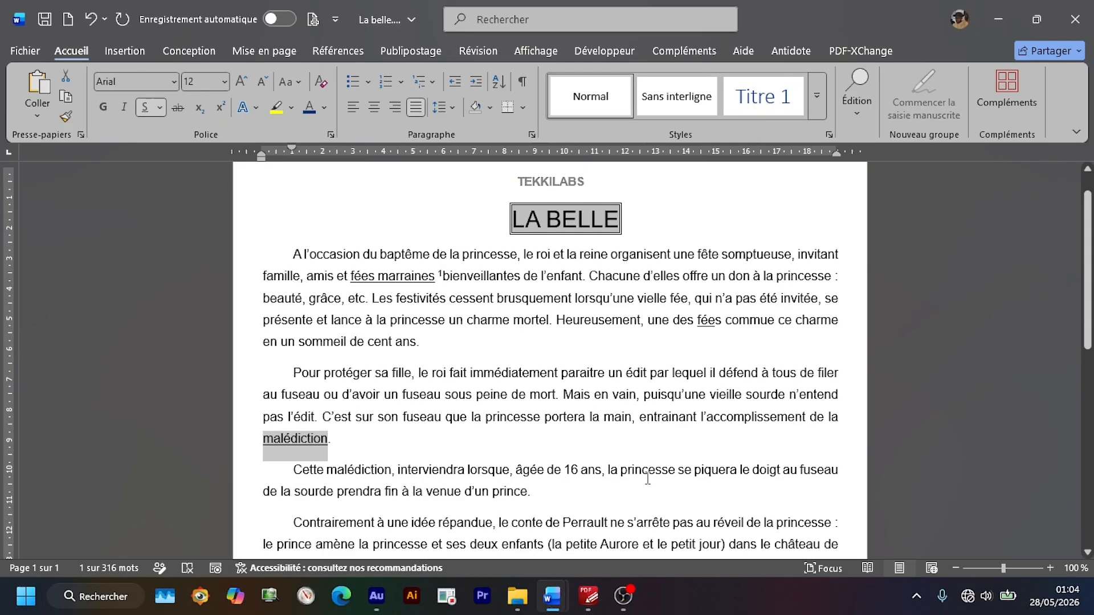
drag(799, 470, 838, 471)
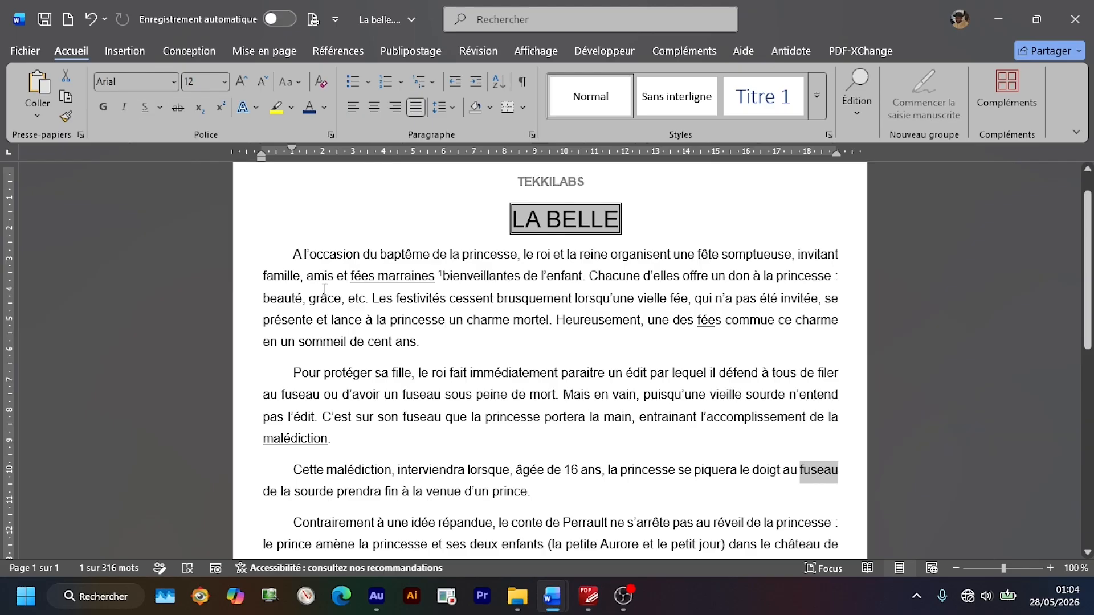
click(145, 107)
Step: Underline the whole word "ogresse" and the phrase "le Maître d'hôtel du roi" in the fourth paragraph
scroll(628, 437, down, 3)
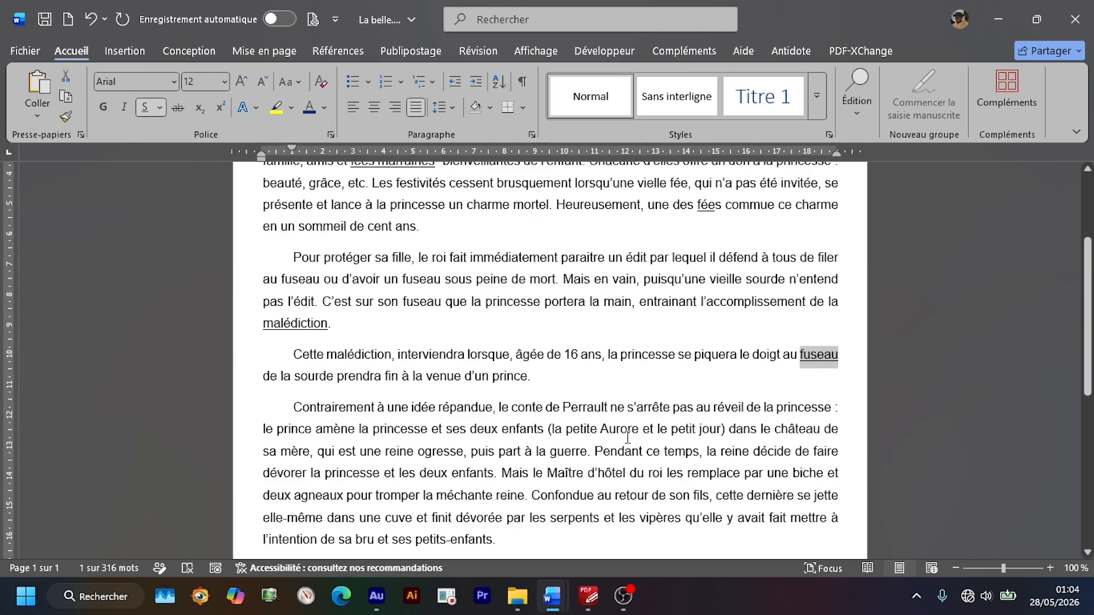
drag(419, 452, 455, 453)
click(145, 107)
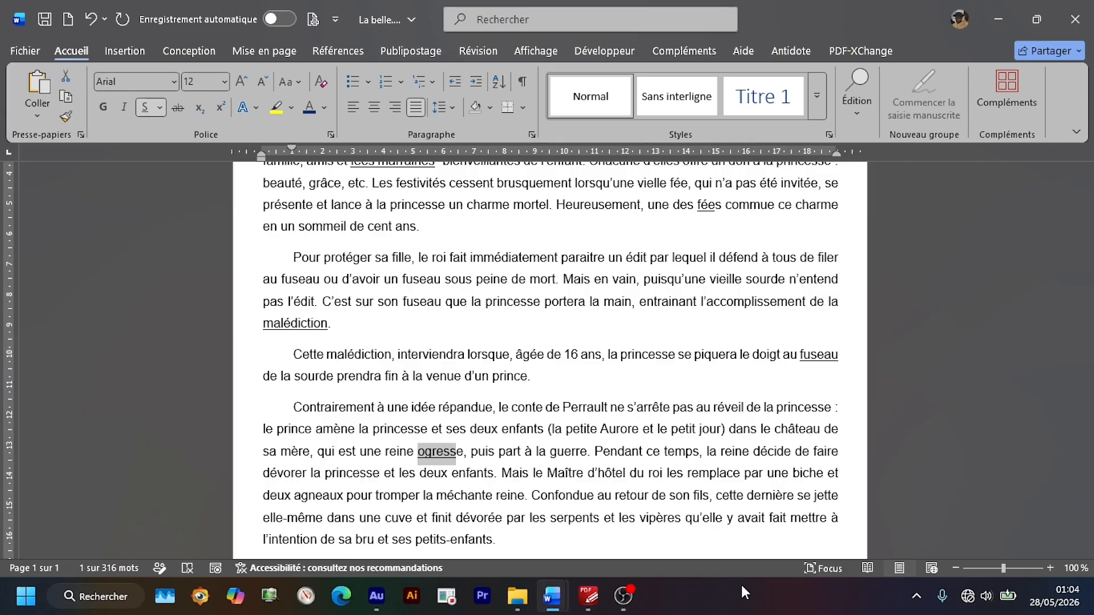
drag(463, 452, 417, 452)
click(145, 112)
click(145, 110)
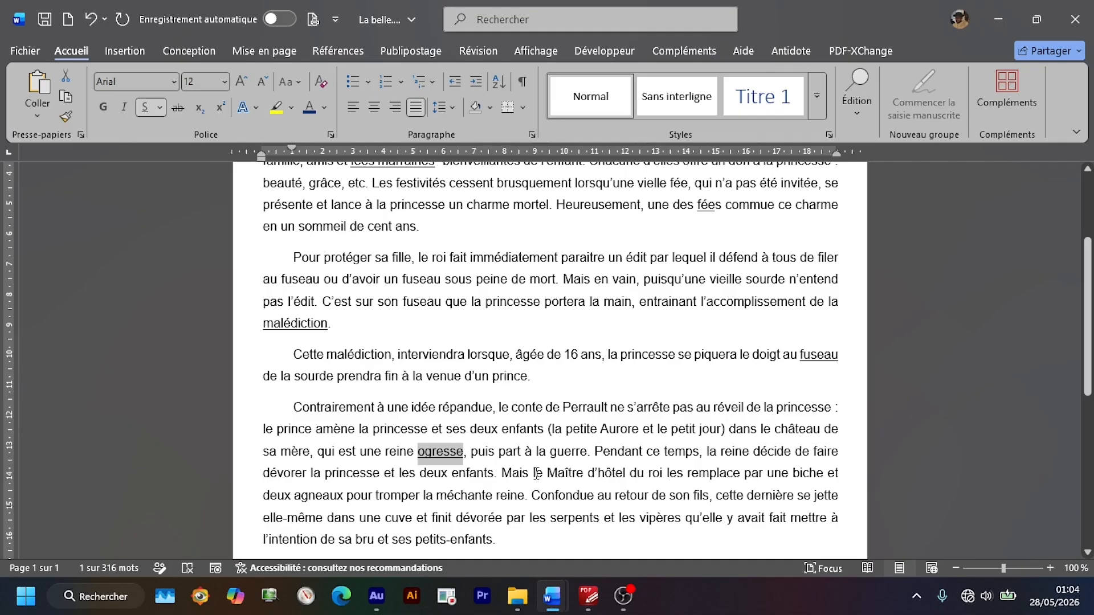
drag(533, 474, 661, 484)
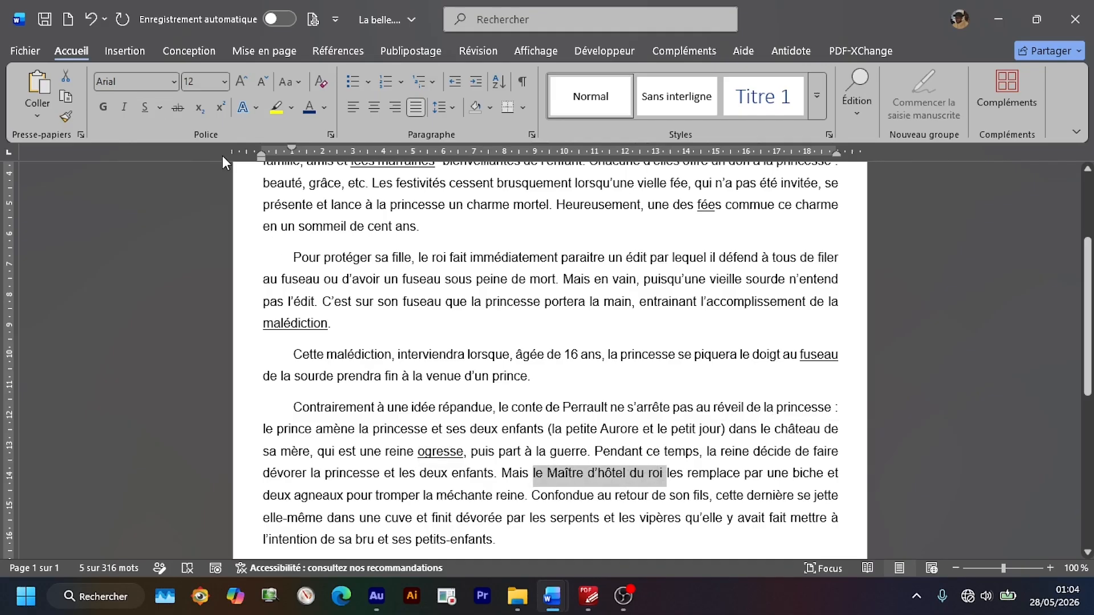
click(148, 114)
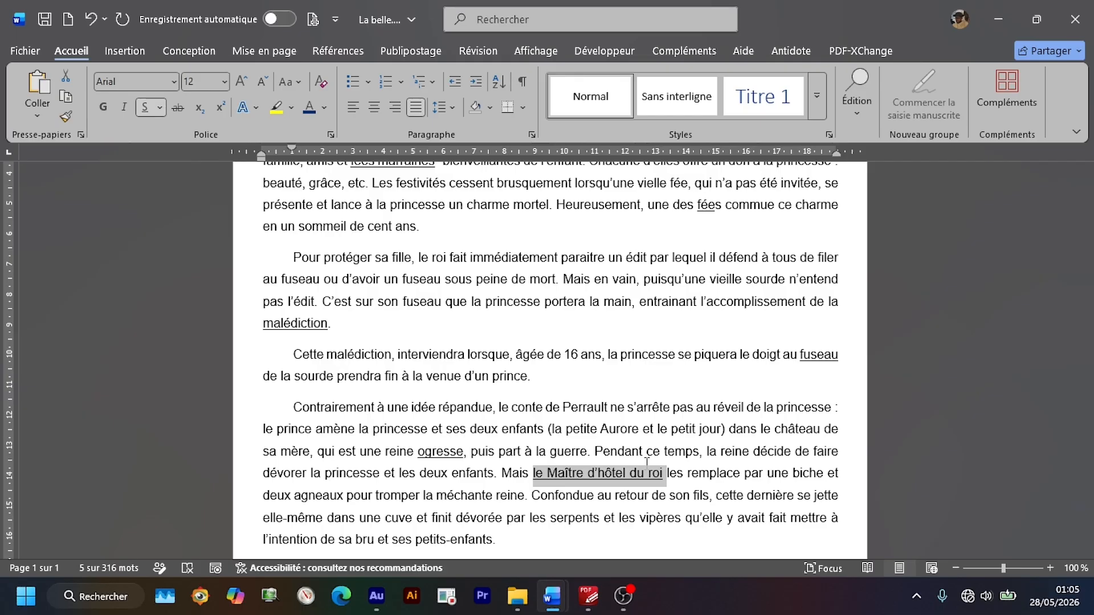
Step: Open the custom watermark settings and choose a picture watermark
scroll(647, 463, up, 5)
scroll(647, 463, down, 6)
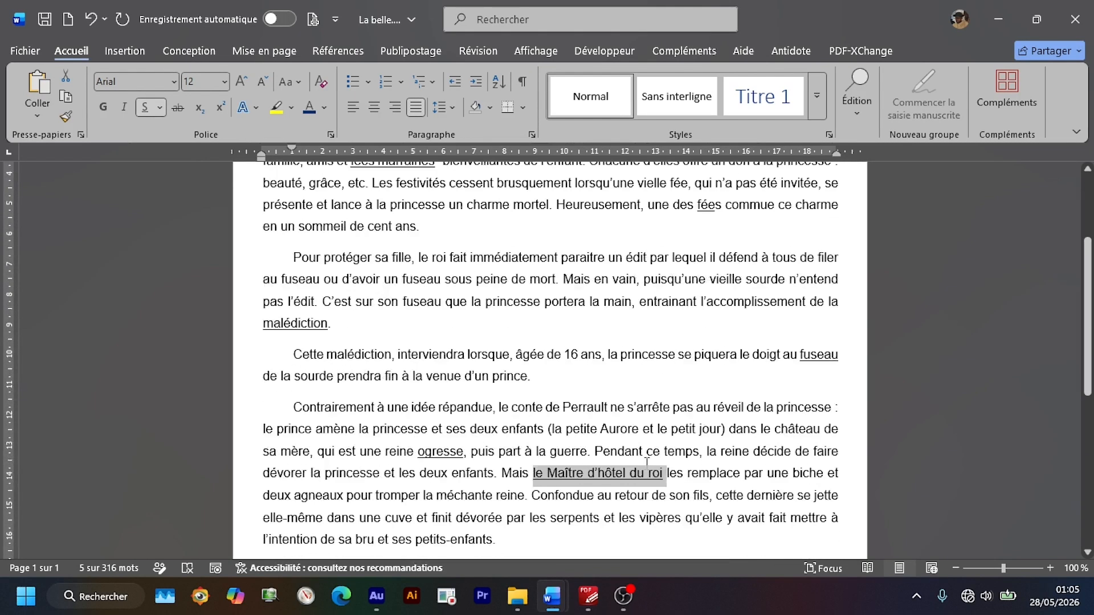
scroll(647, 463, up, 6)
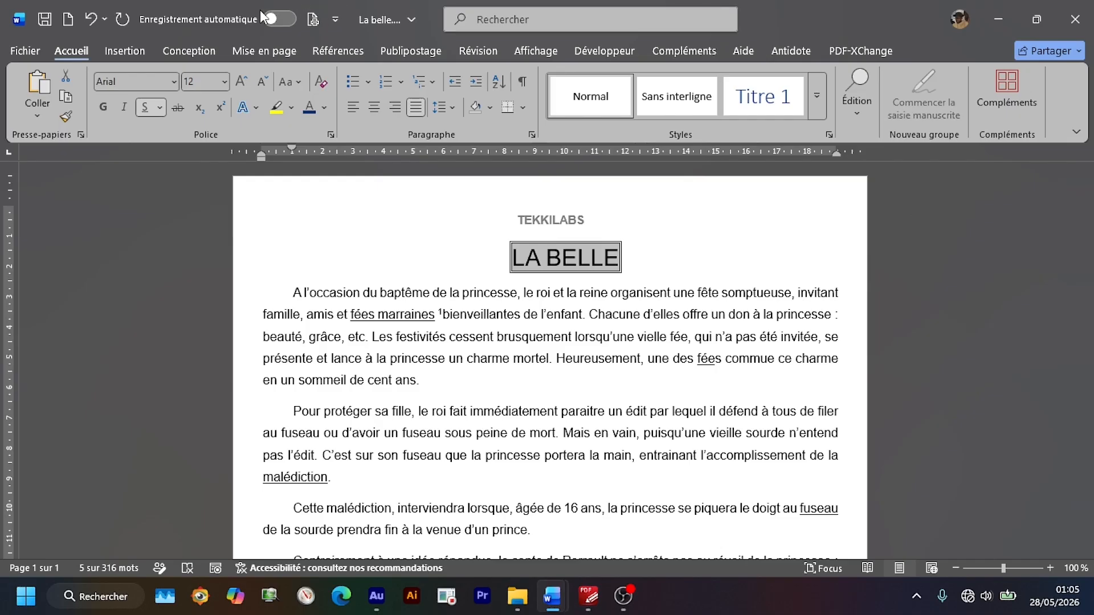
click(200, 46)
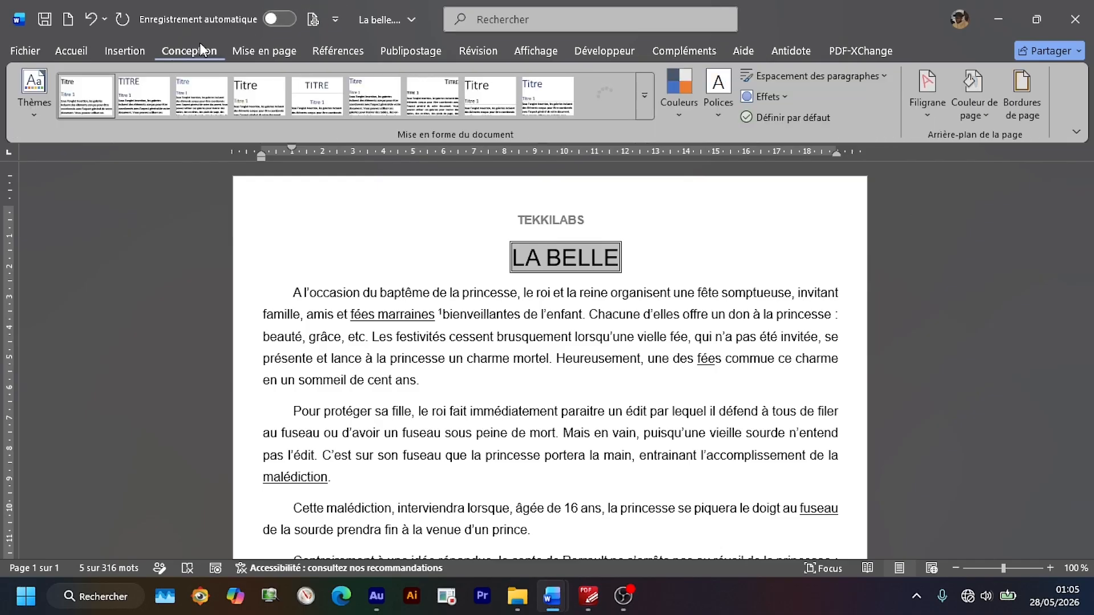
click(923, 117)
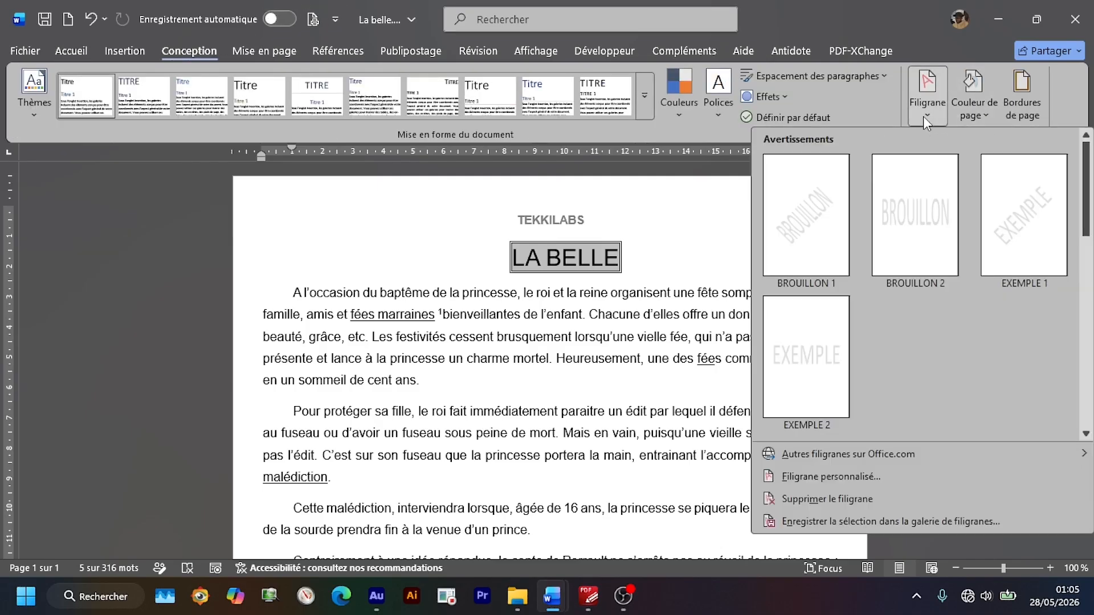
click(833, 480)
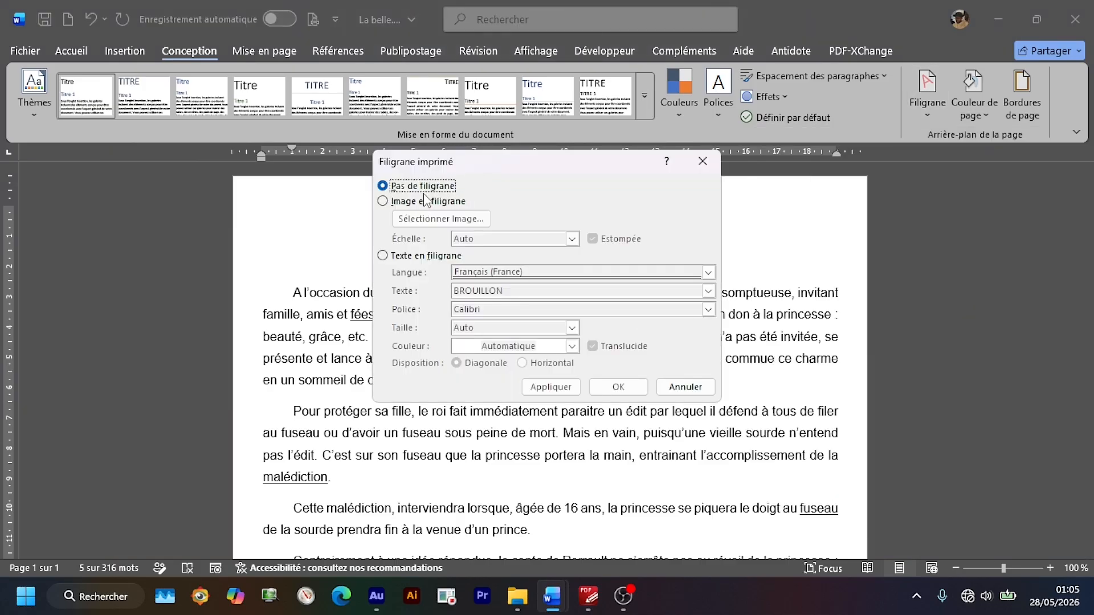
click(384, 202)
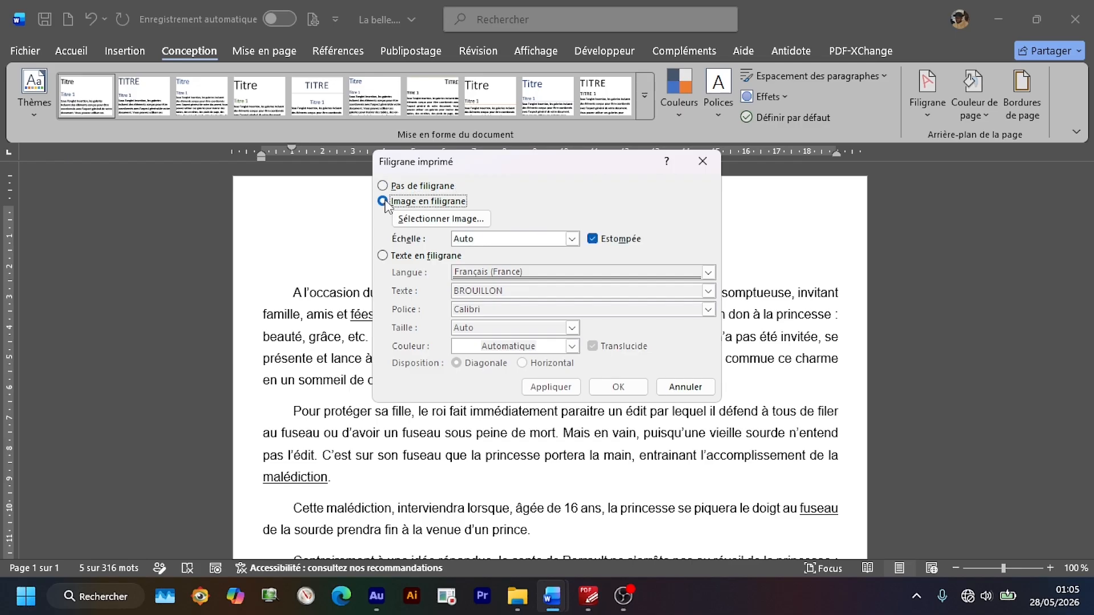
Step: Apply Drapeau senegal.png from the desktop's Exercice_Microsoft_Word folder as the washed-out picture watermark with automatic scale
click(456, 221)
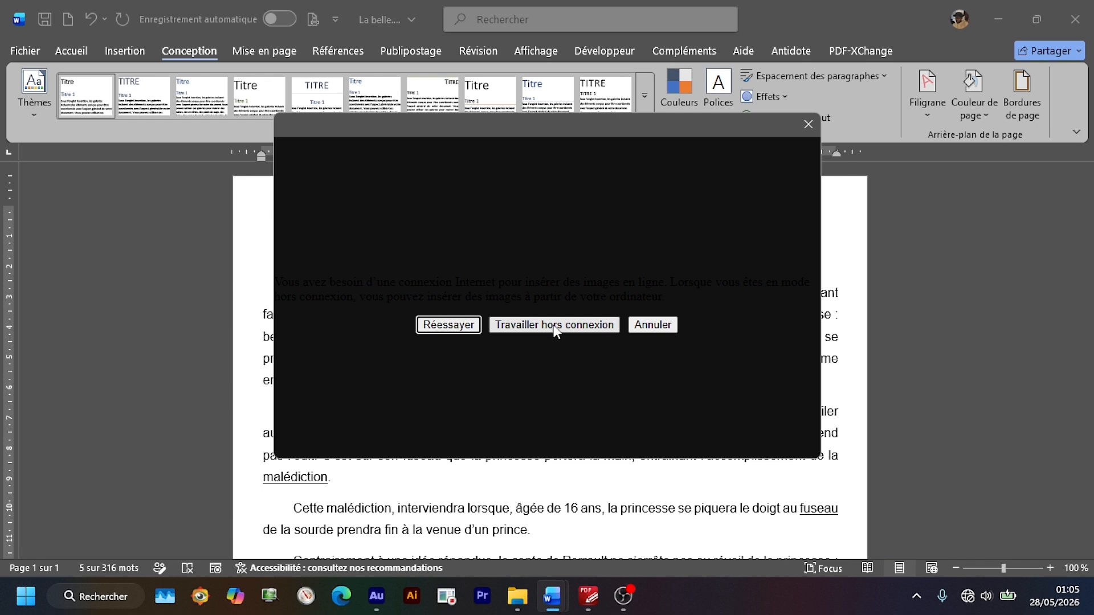
click(553, 325)
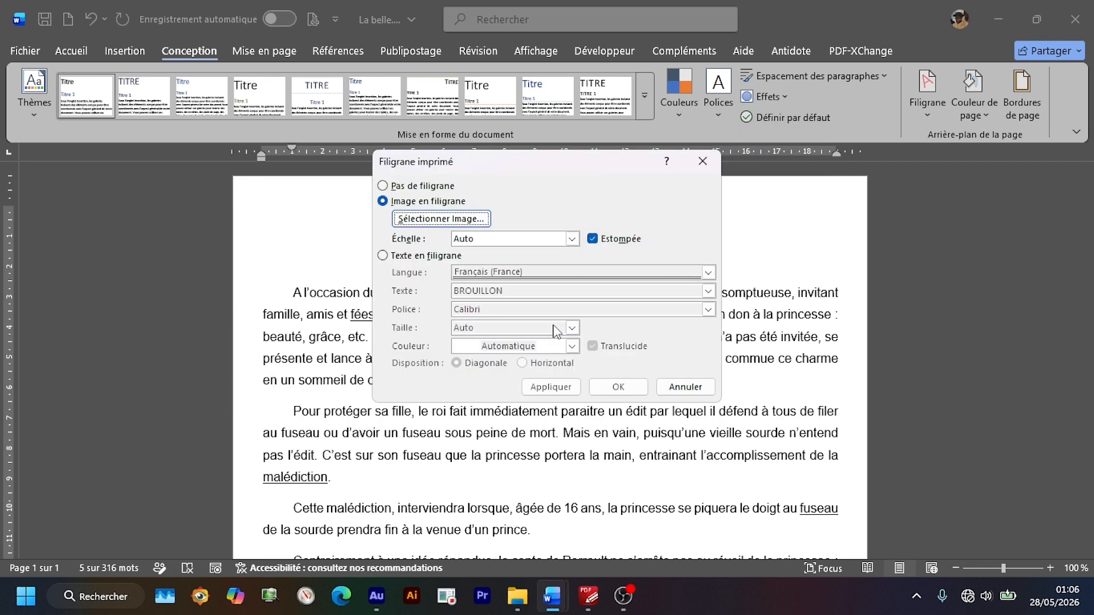
scroll(482, 359, up, 5)
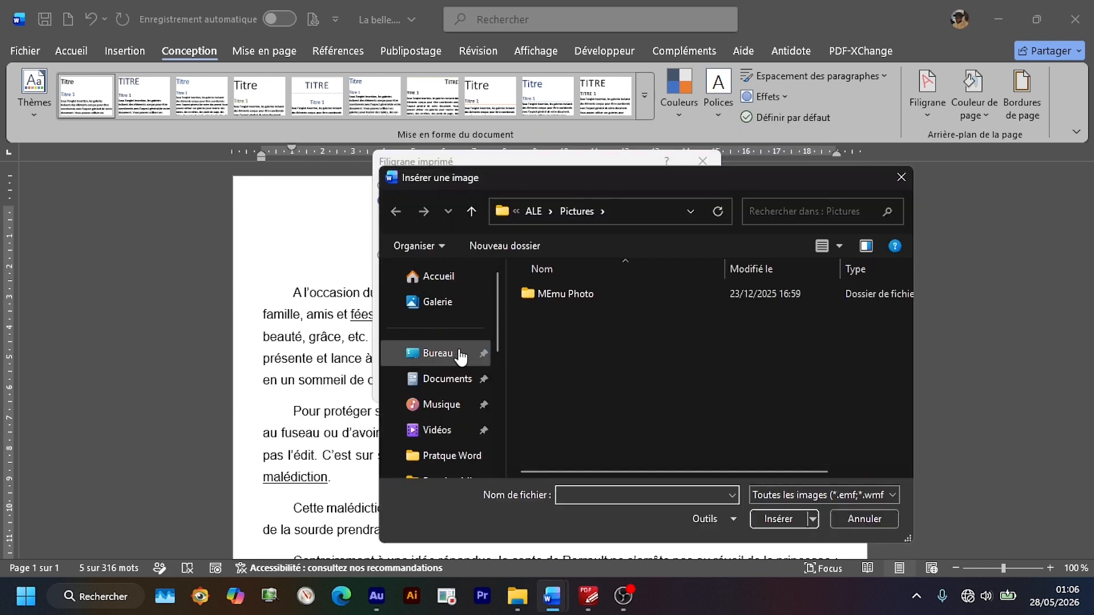
click(460, 355)
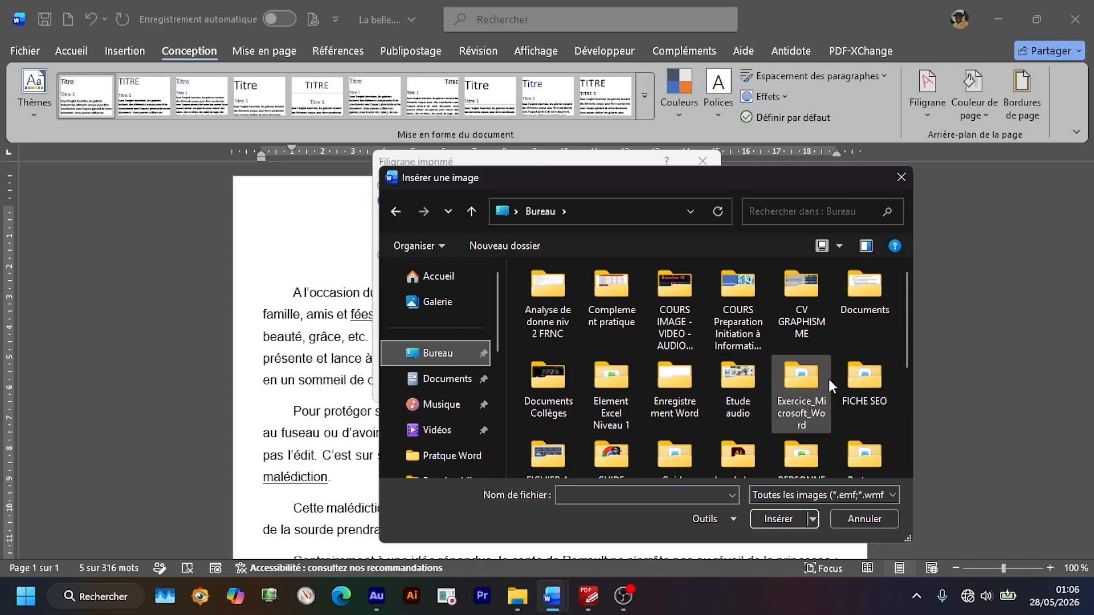
double_click(821, 382)
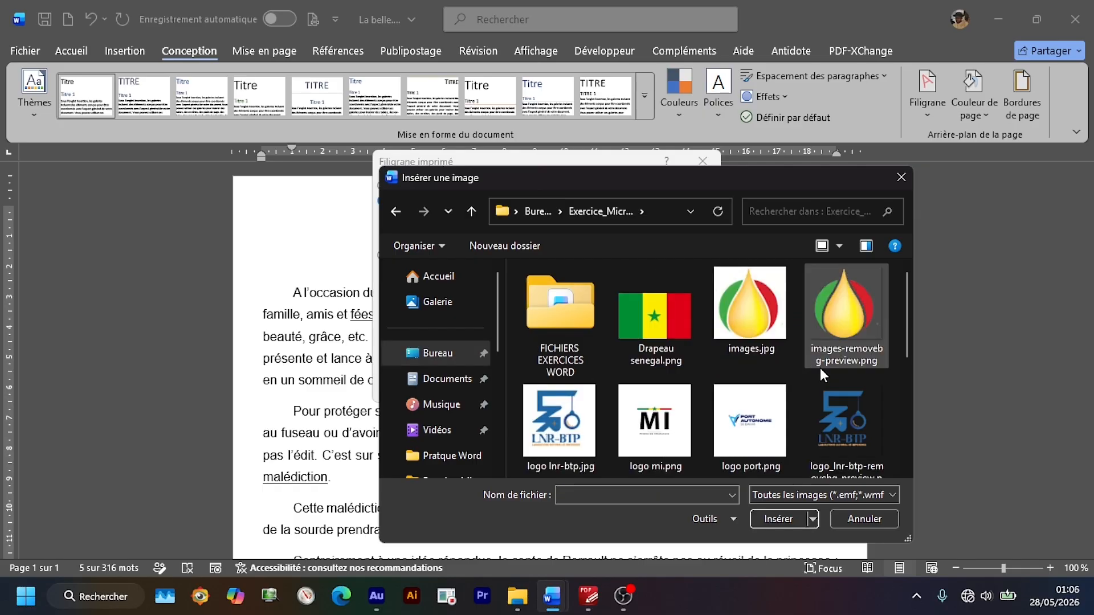
click(679, 333)
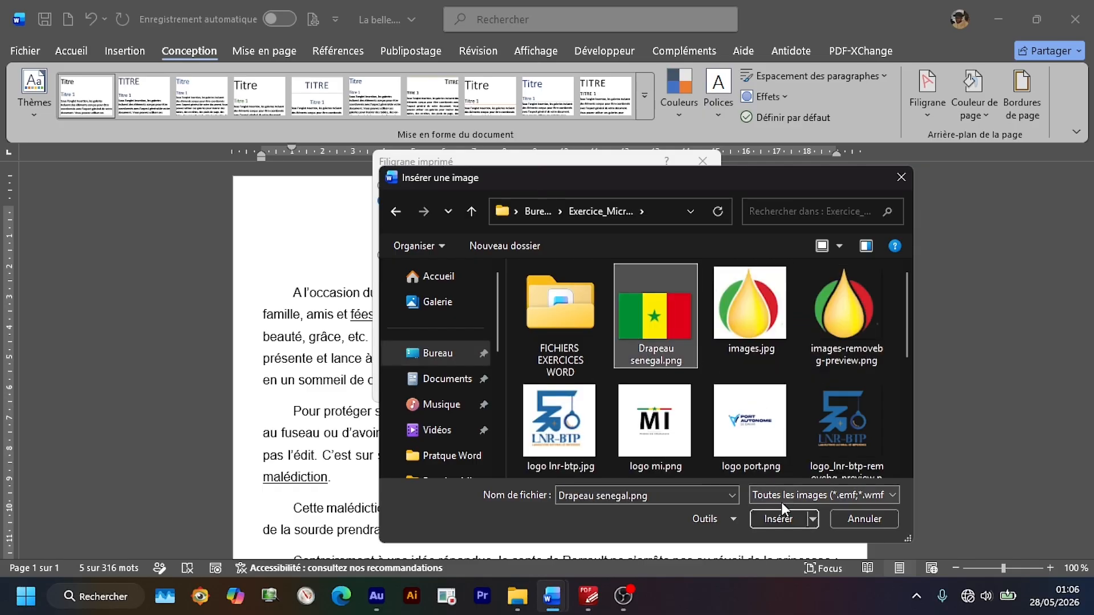
click(778, 519)
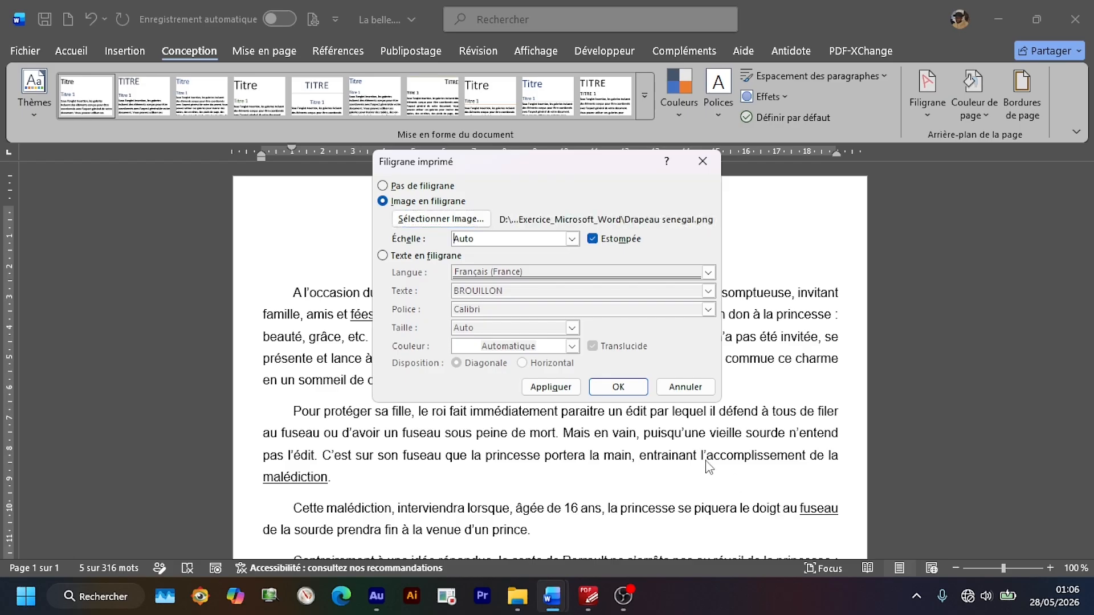
click(617, 387)
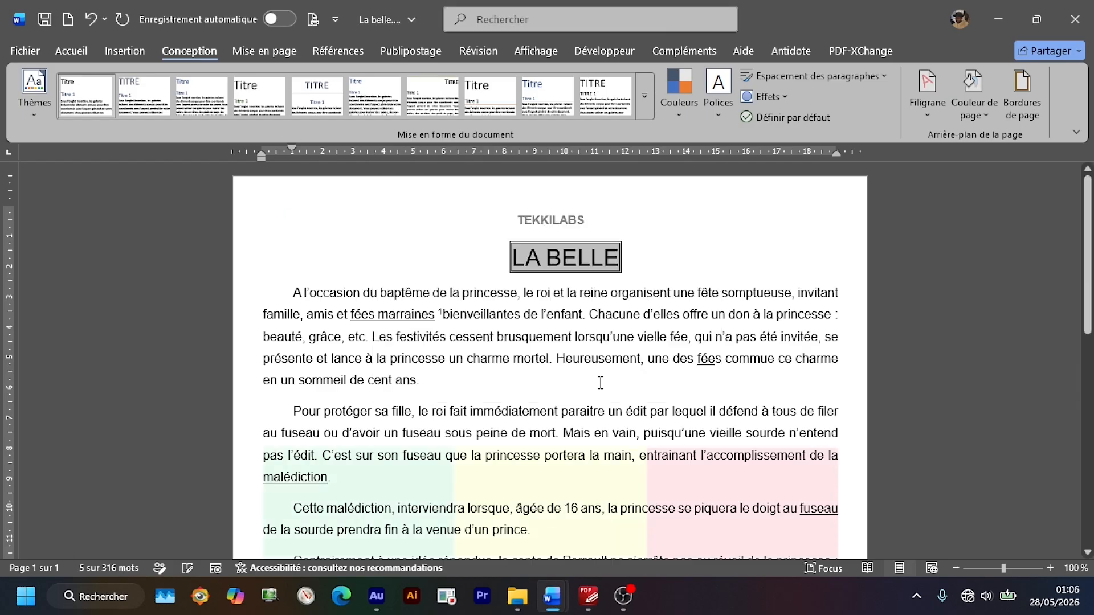
scroll(600, 382, down, 6)
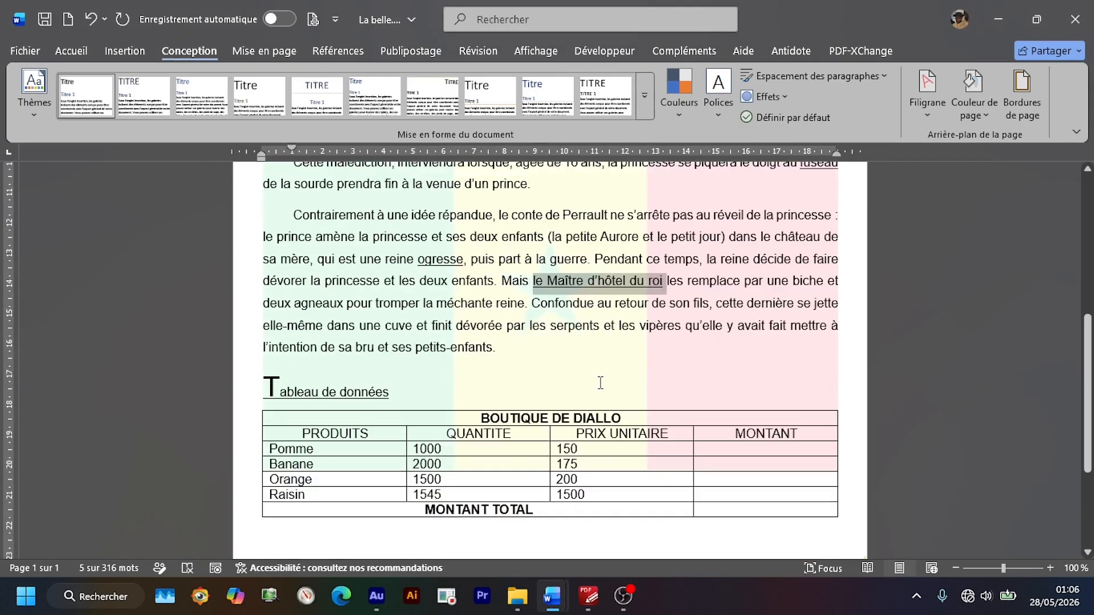
scroll(592, 365, up, 7)
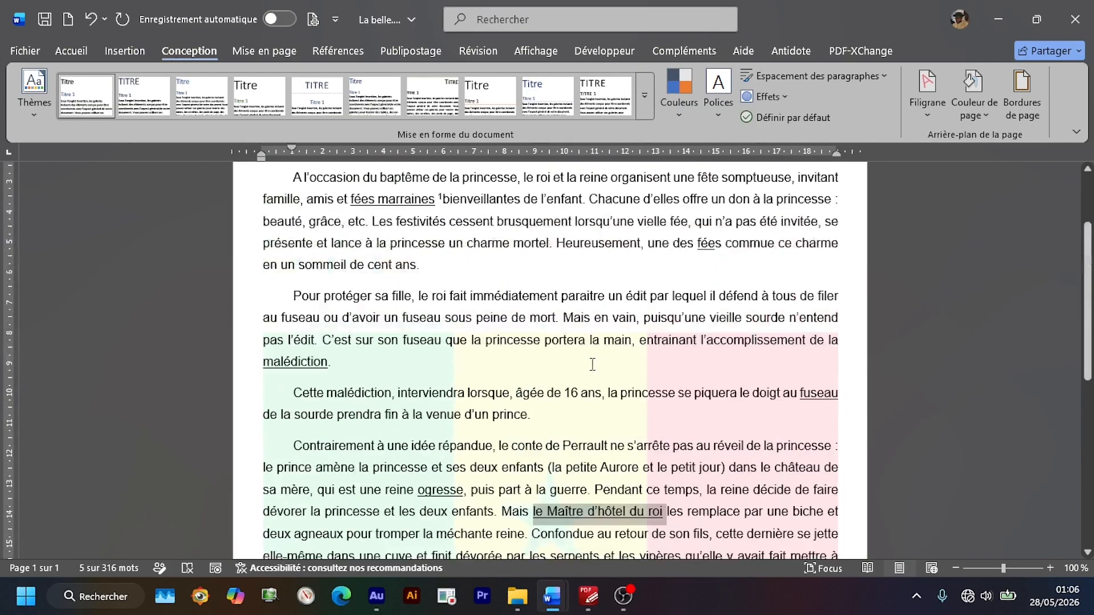
scroll(593, 365, down, 7)
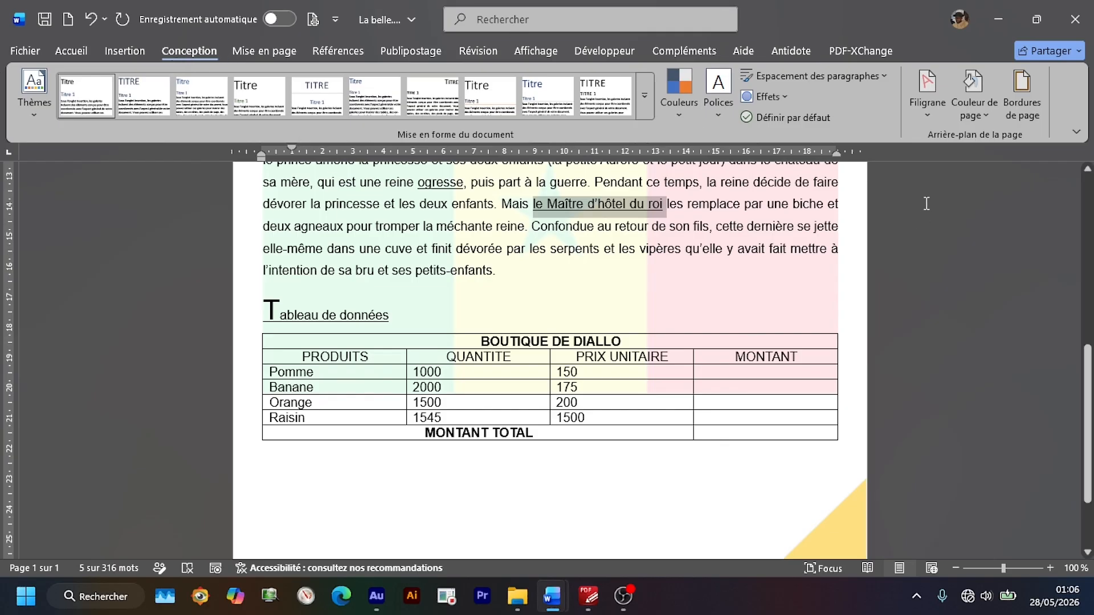
Step: Set the page colour to a light grey shade from the theme colours
click(991, 115)
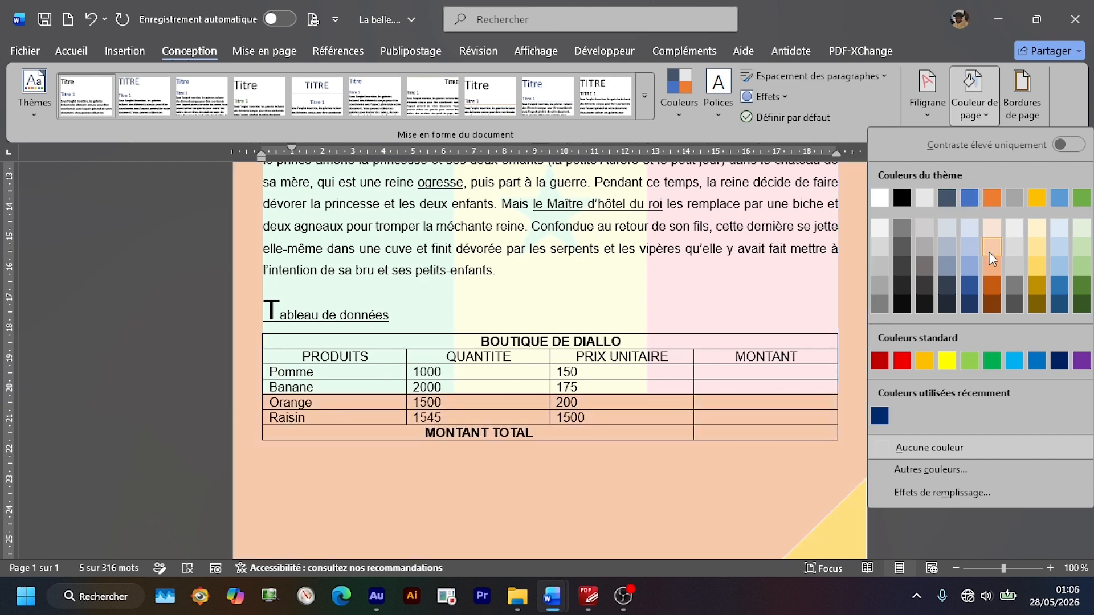
click(921, 228)
scroll(808, 318, up, 10)
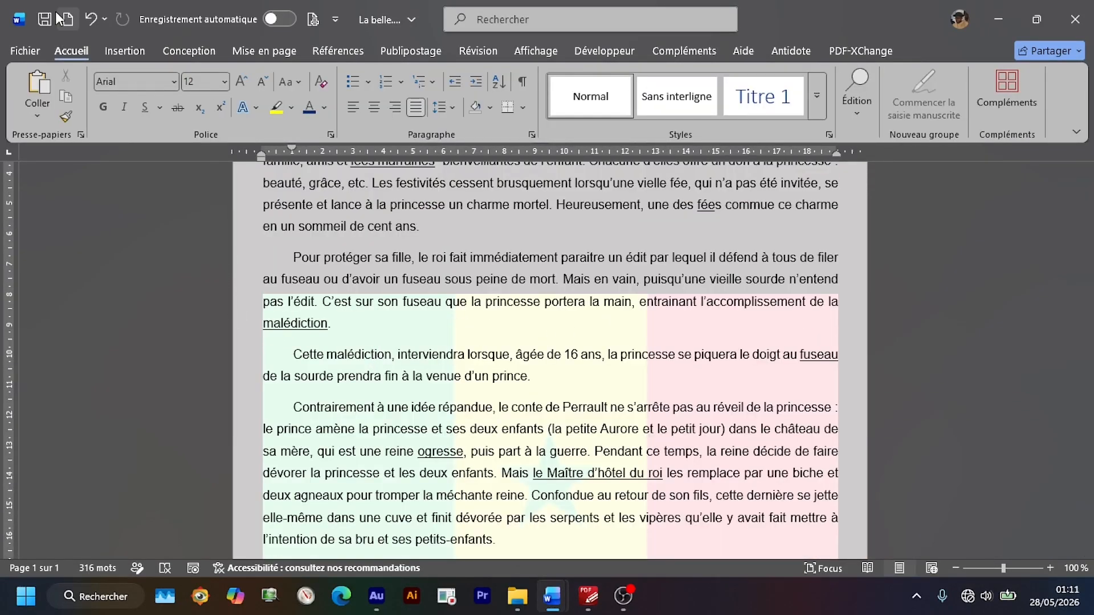
Step: Replace the picture watermark with images-removebg-preview.png from the same folder, keeping automatic scale and washout
click(189, 50)
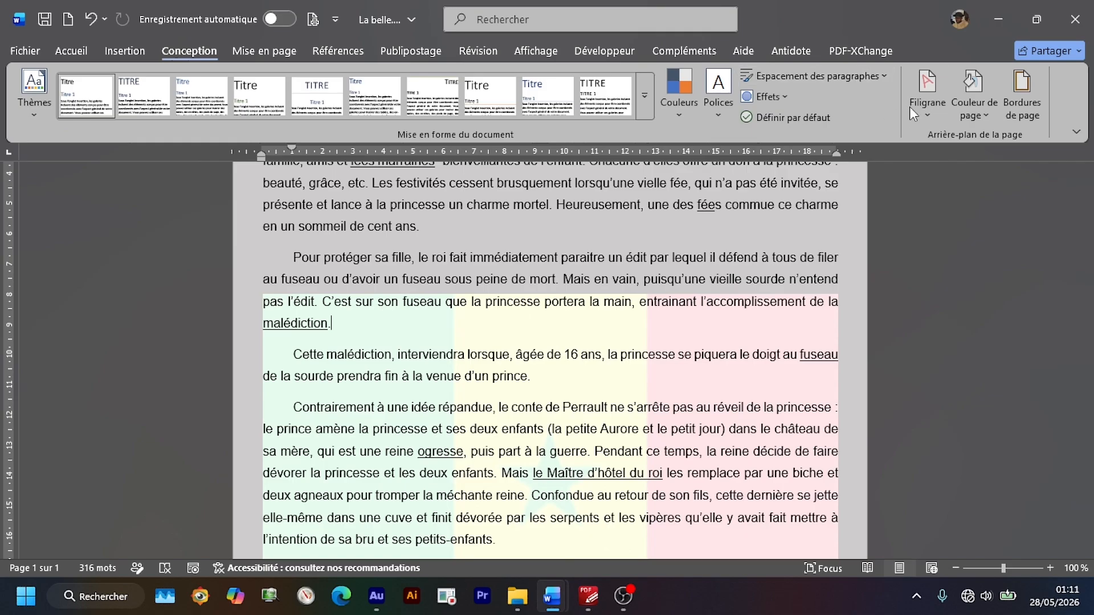
click(924, 114)
click(803, 475)
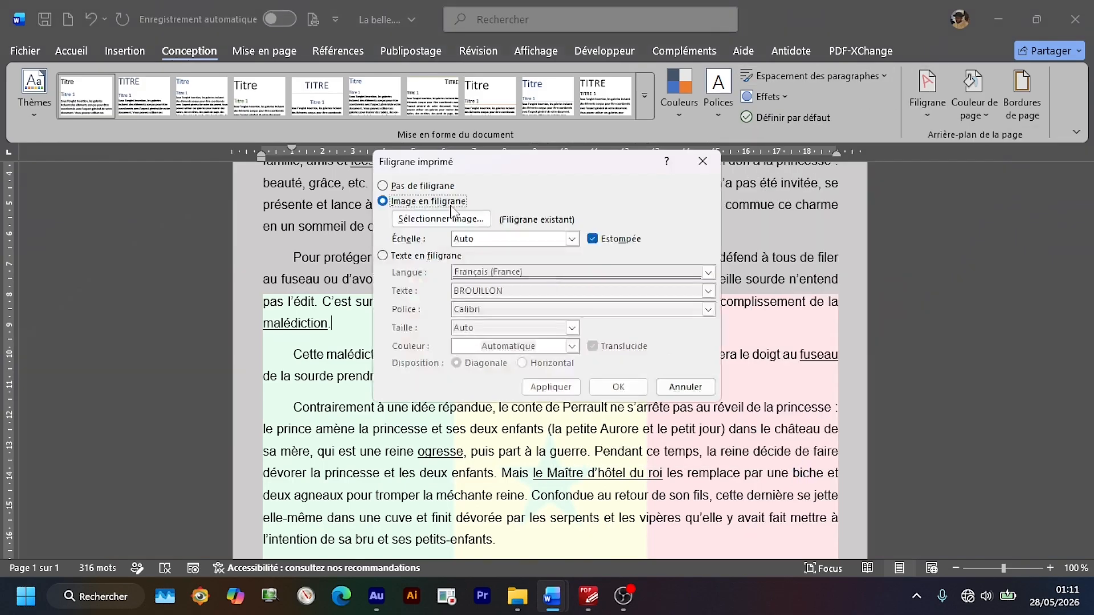
click(450, 219)
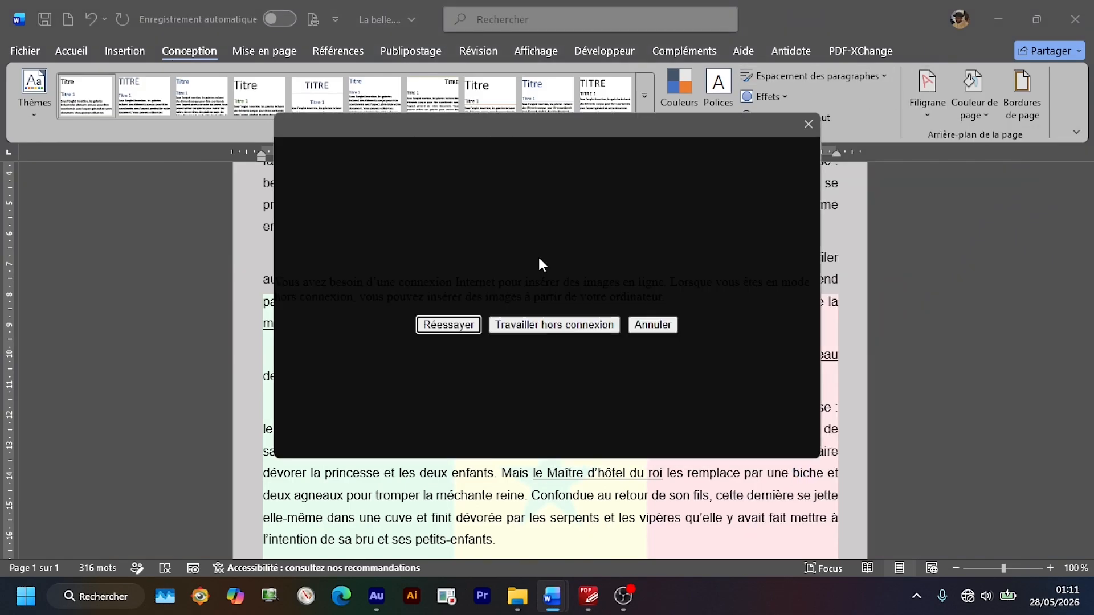
click(554, 324)
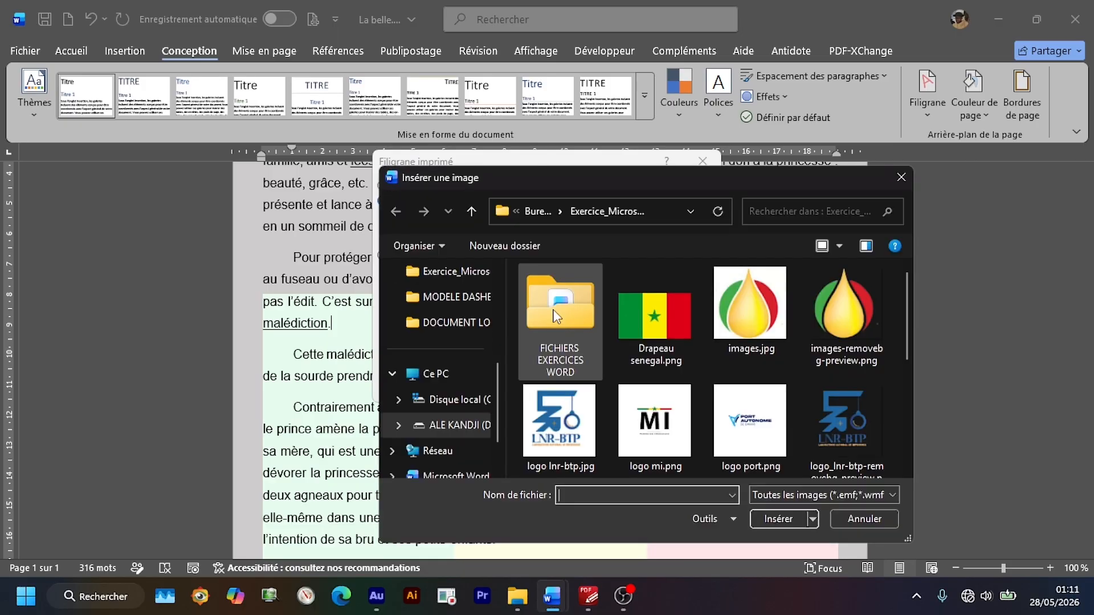
click(850, 316)
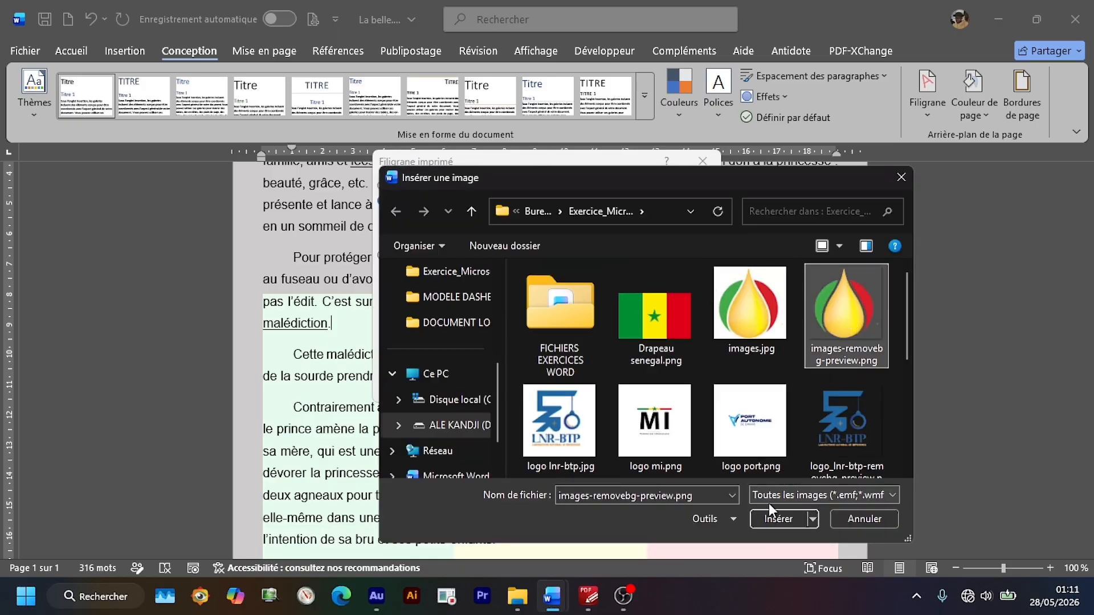
click(776, 520)
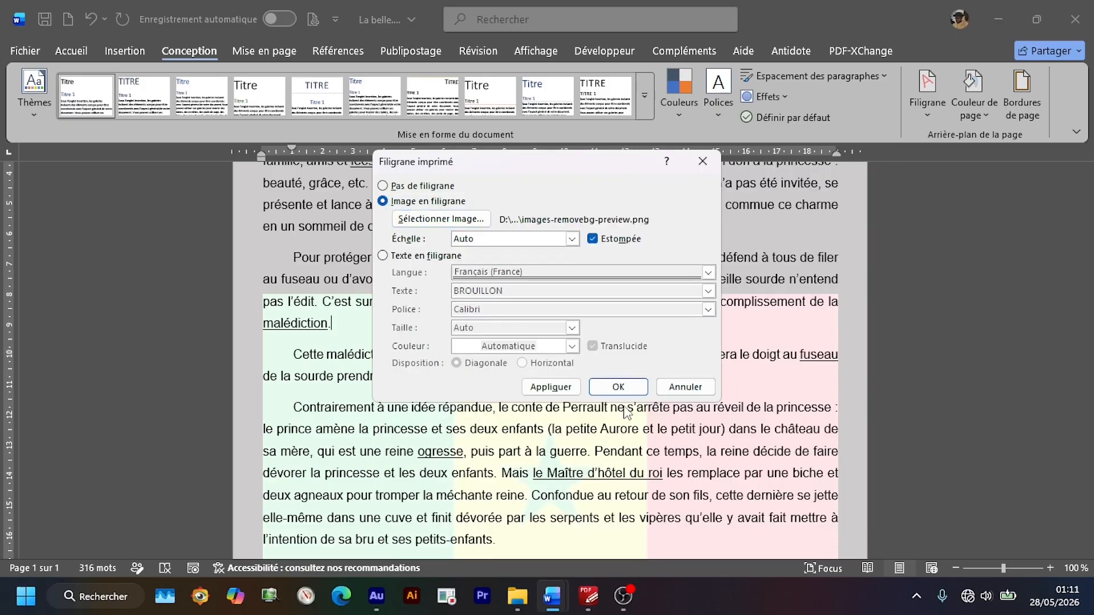
click(617, 387)
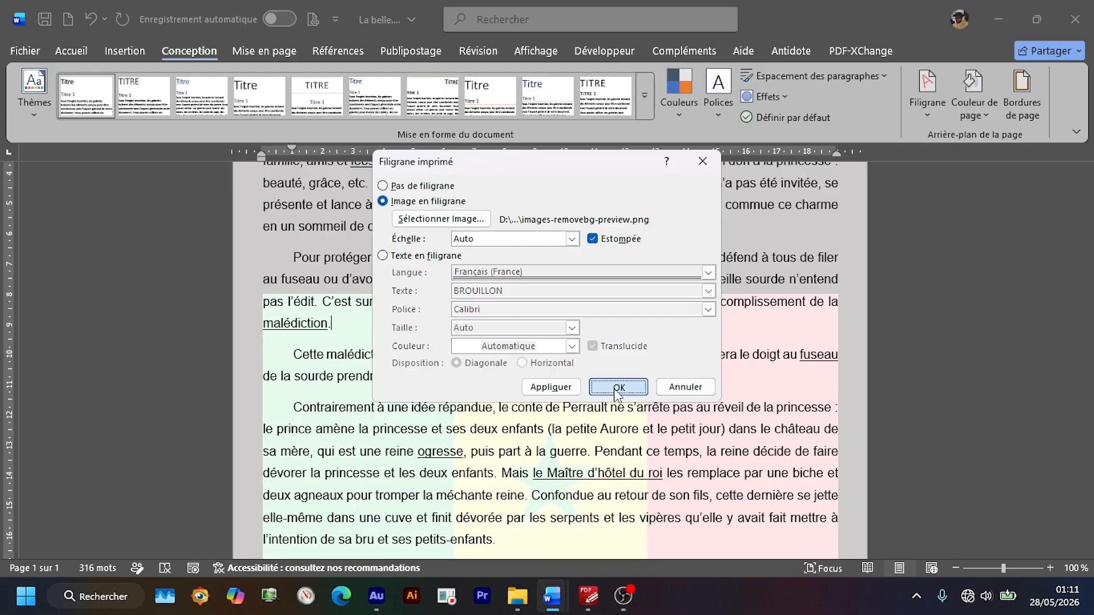
scroll(616, 390, down, 4)
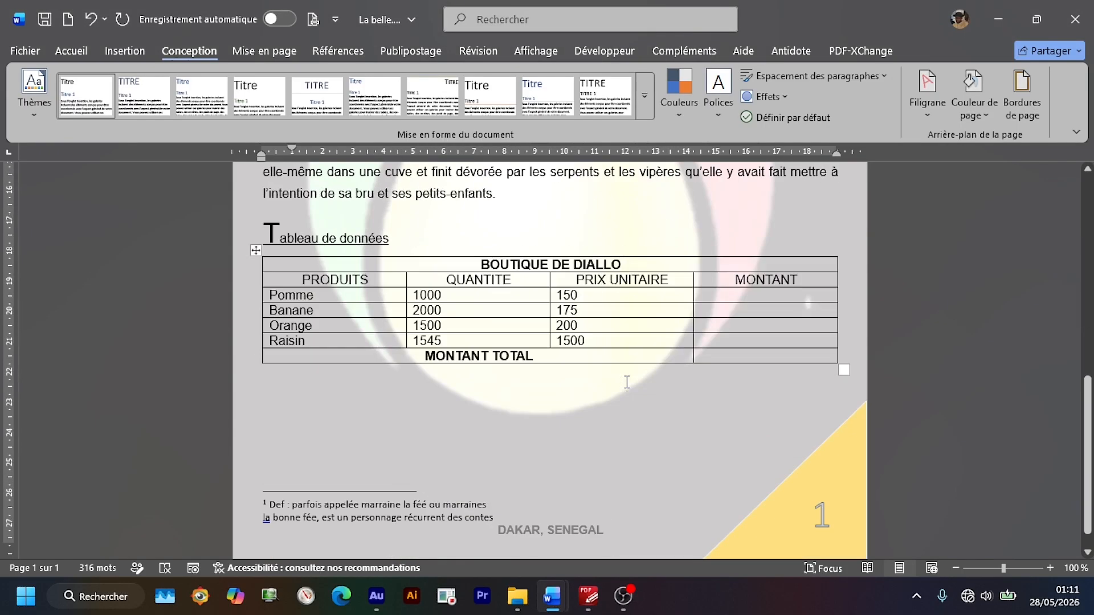
scroll(630, 378, up, 2)
scroll(672, 339, up, 4)
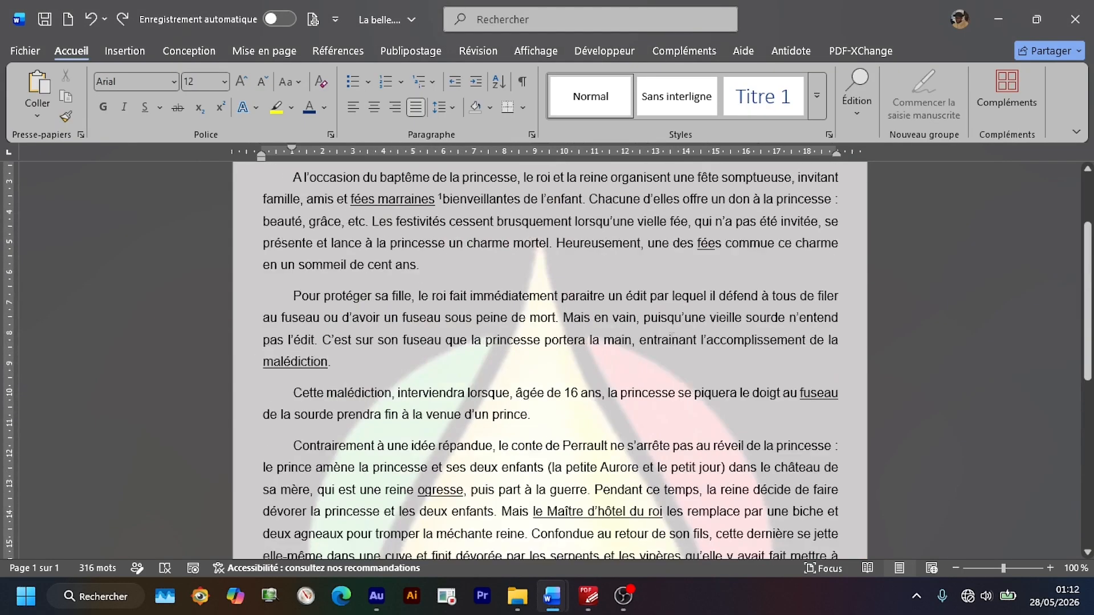
Step: Set the page colour to "Blanc, Arrière-plan 1, plus sombre 5 %"
scroll(671, 336, down, 7)
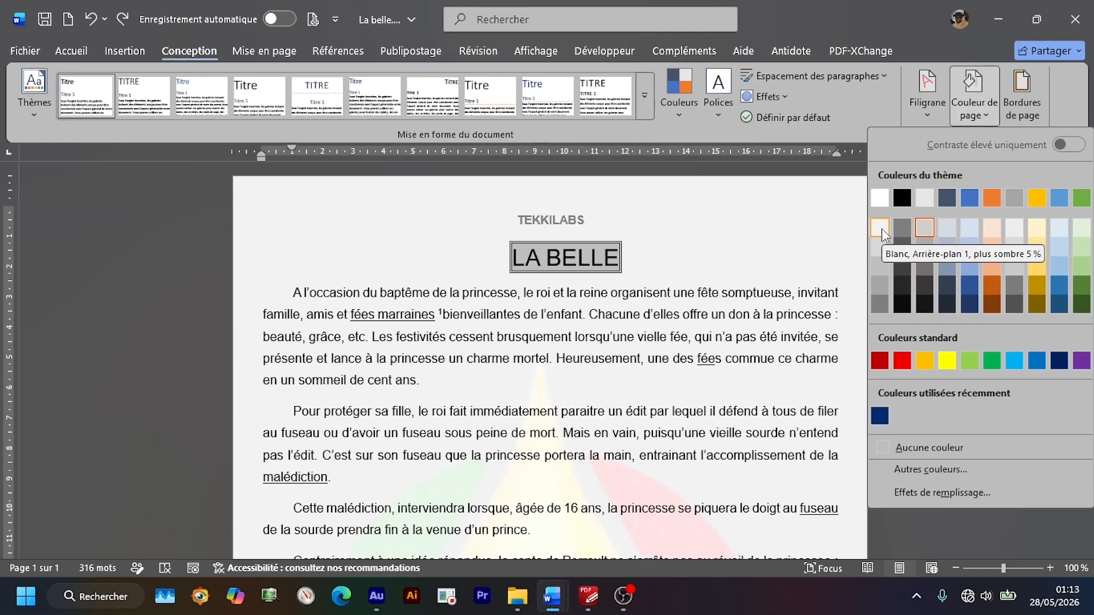
click(881, 228)
Step: Fill the MONTANT column with 150000 for Pomme, 350000 for Banane, 300000 for Orange and 2317500 for Raisin
scroll(701, 342, down, 8)
click(702, 372)
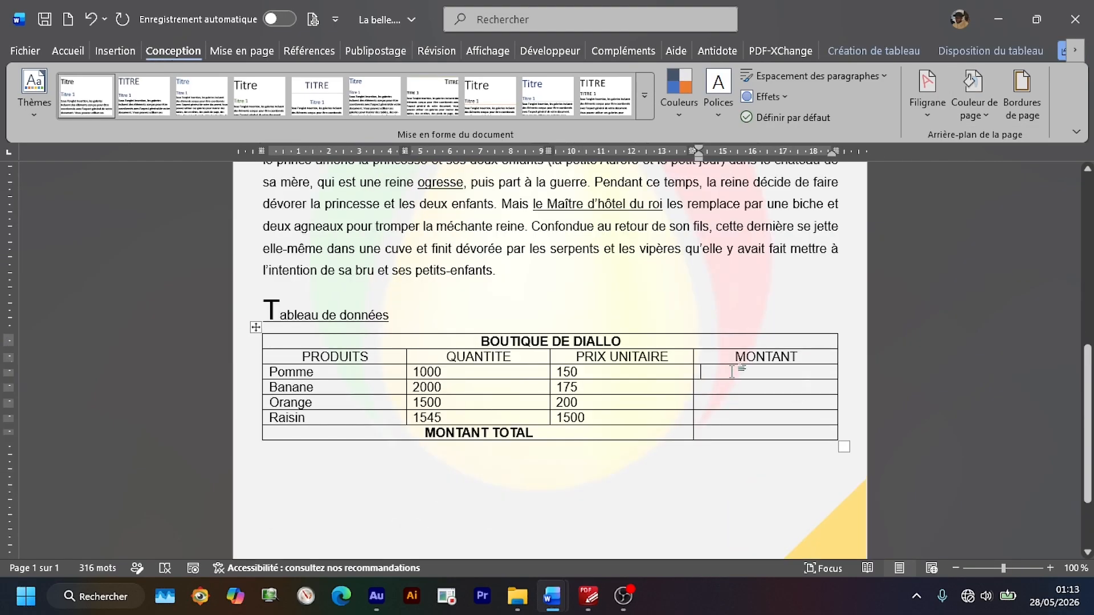
key(Caps_Lock)
text(1)
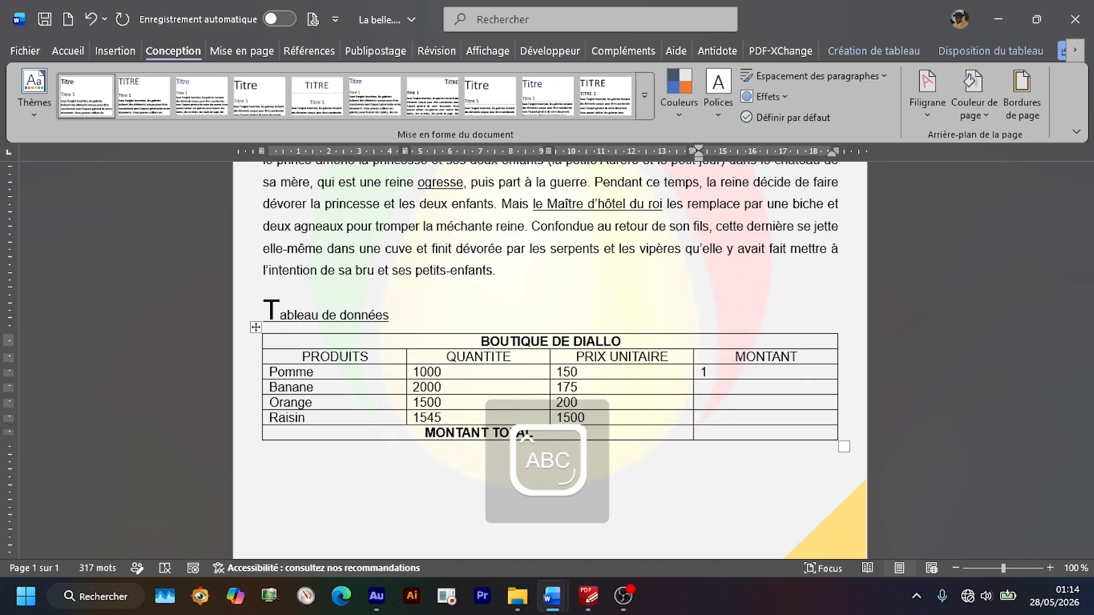
text(50000)
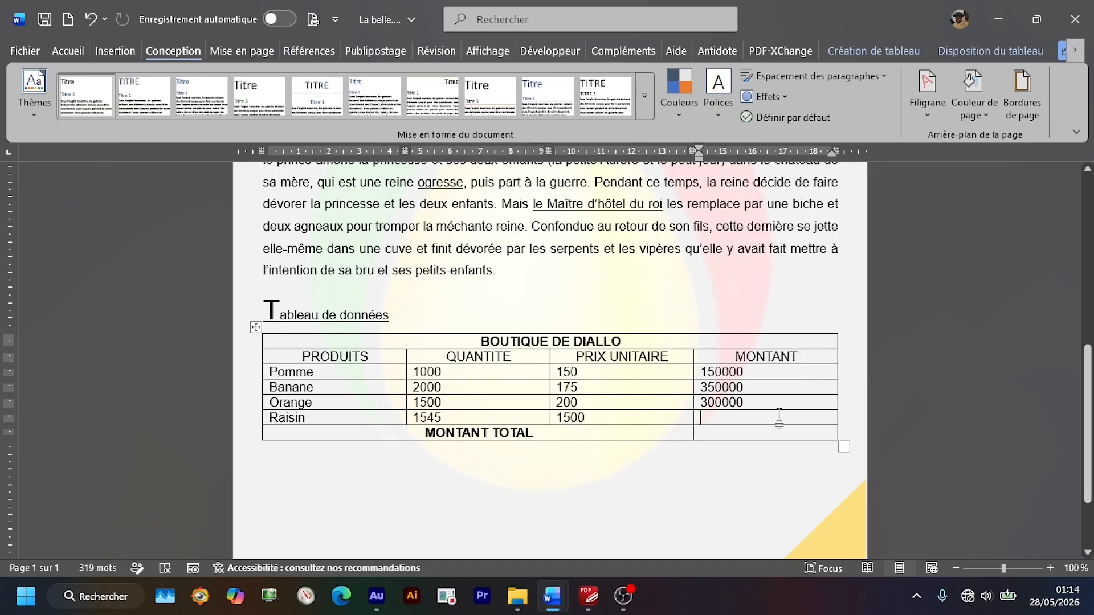
text(23)
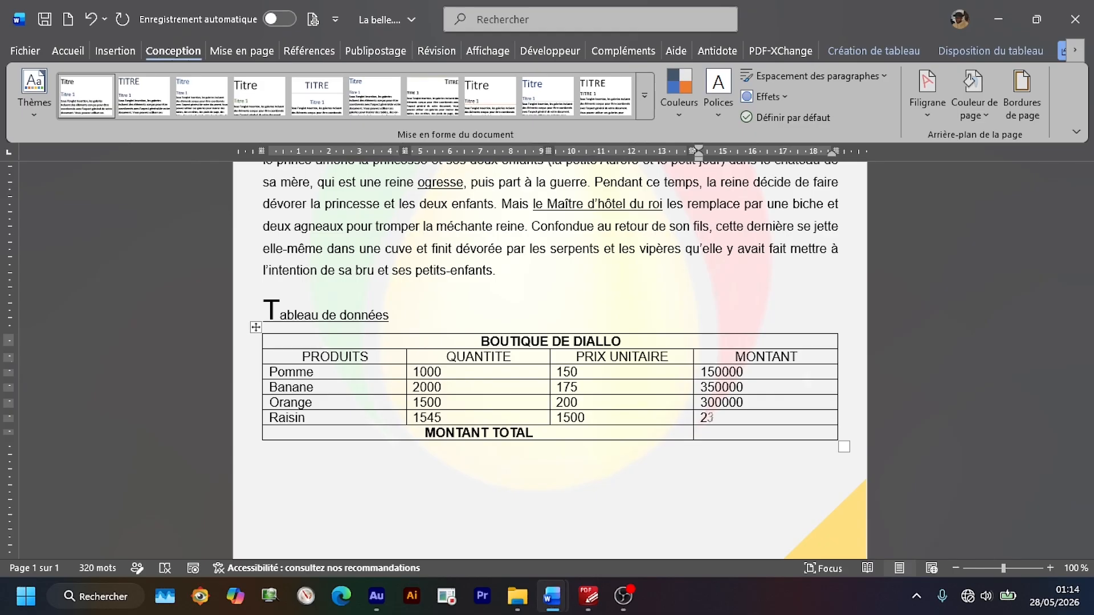
text(17500)
Step: Enter 3117500 as the amount in the MONTANT TOTAL row
click(784, 436)
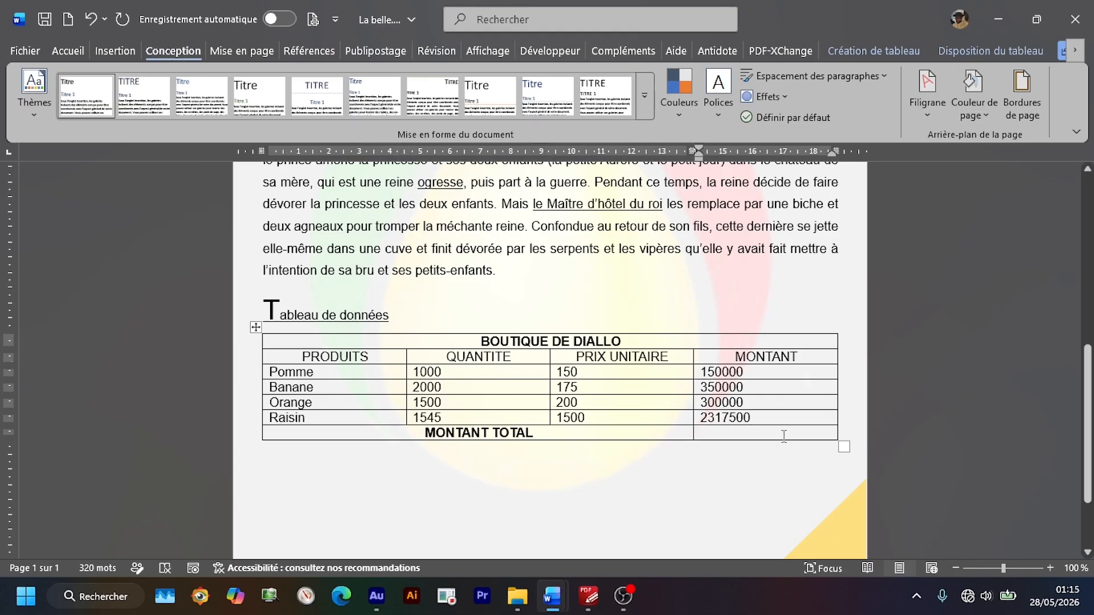
text(3)
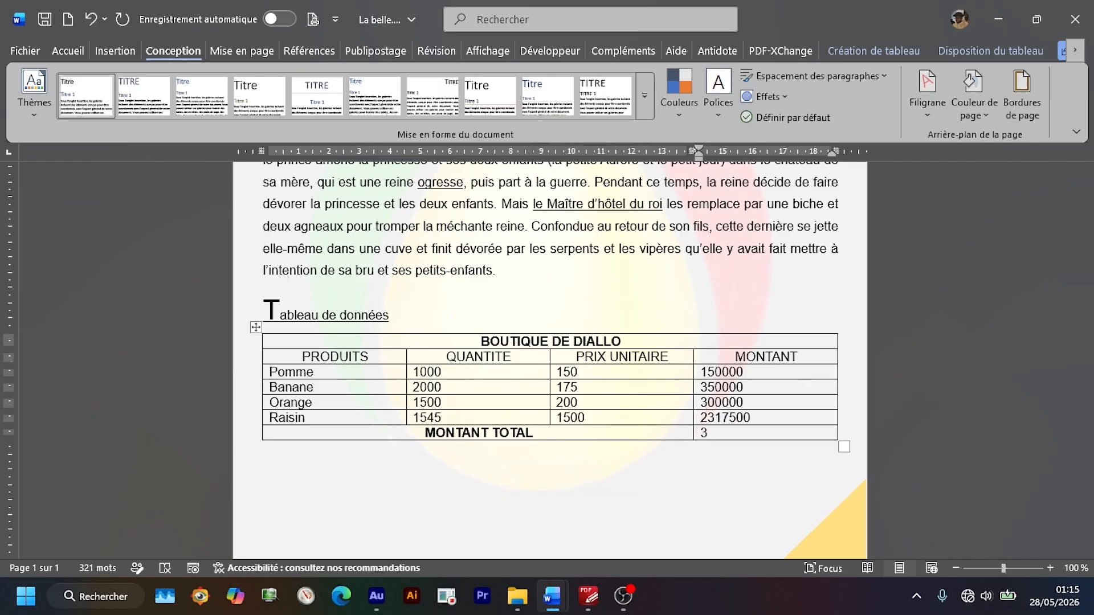
text(117500)
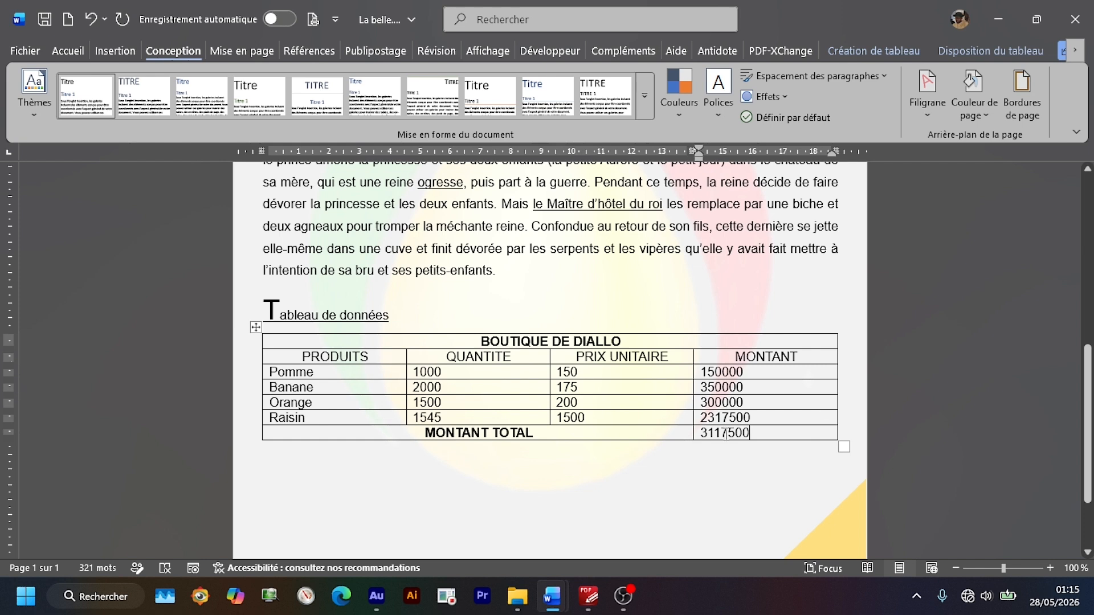
Step: Align all the MONTANT amounts, including the total, to the right and centre them vertically in their cells
drag(723, 433, 724, 371)
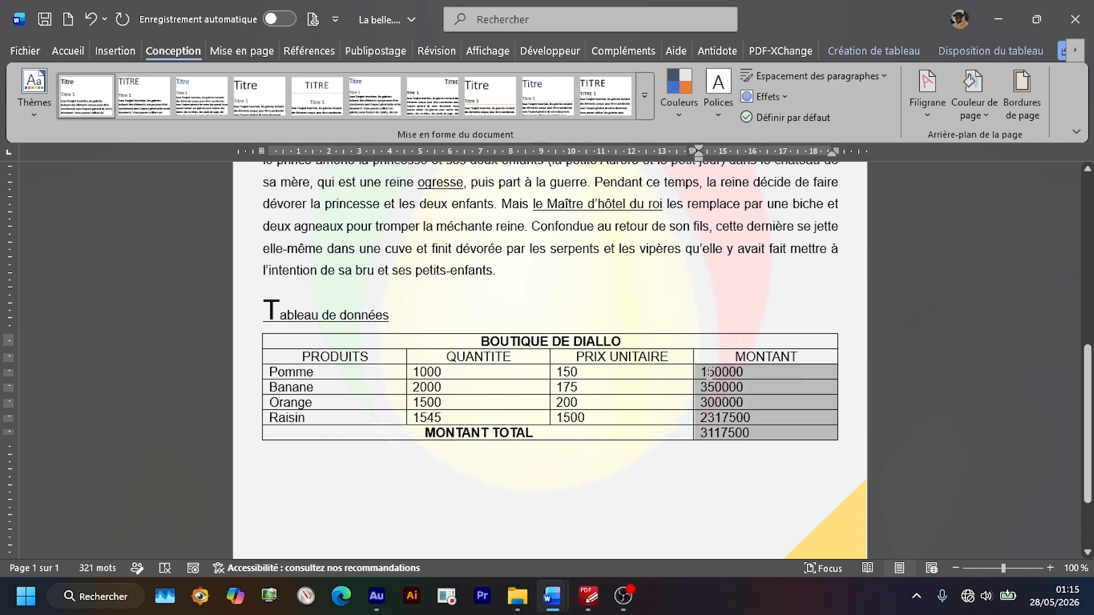
click(68, 51)
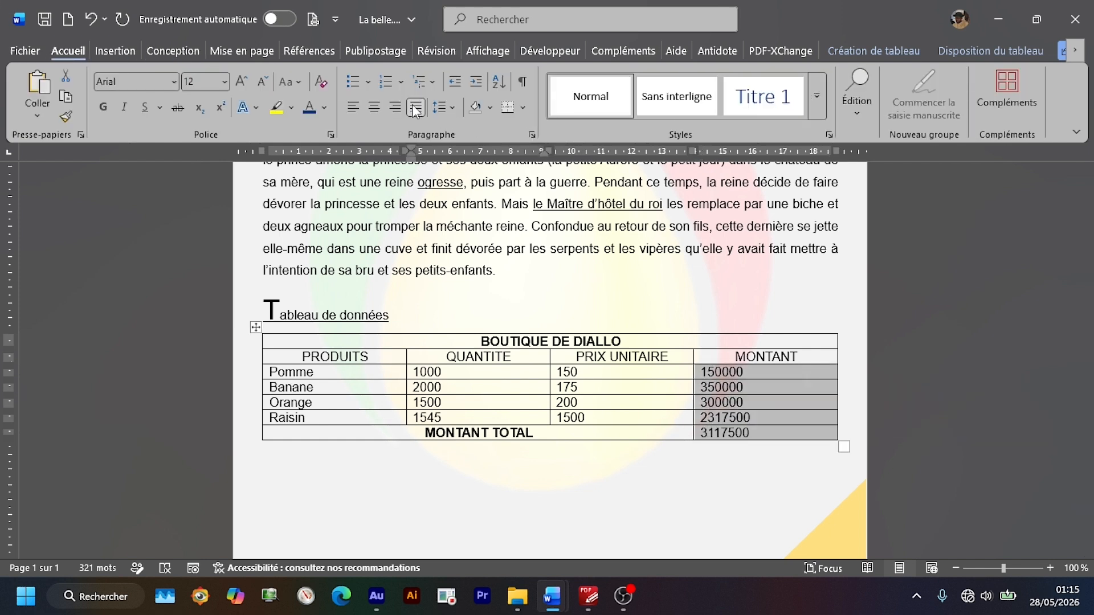
click(992, 50)
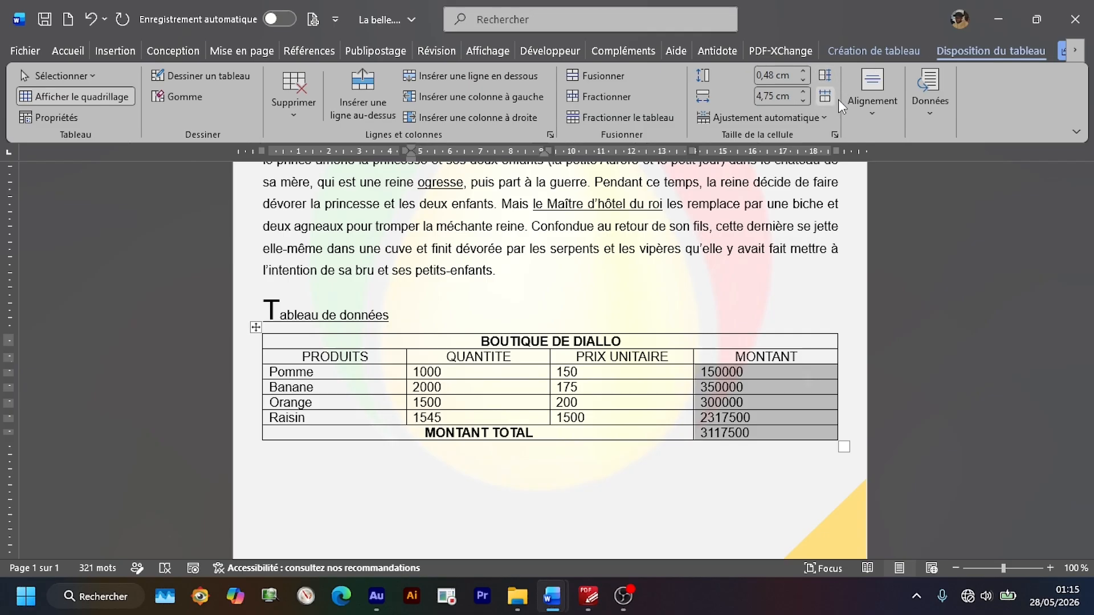
click(866, 102)
click(898, 172)
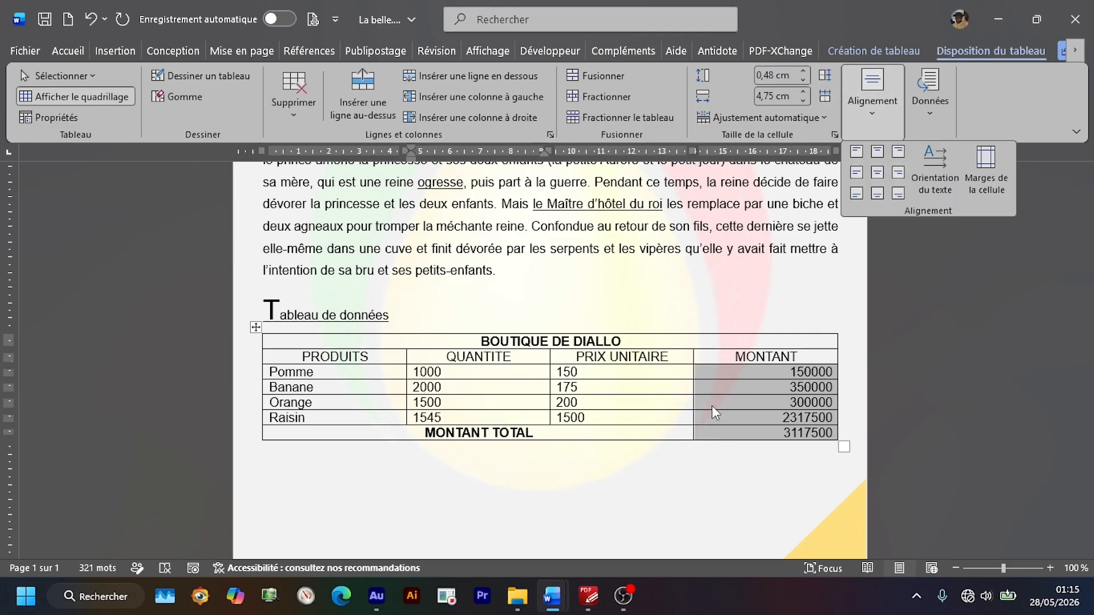
click(743, 425)
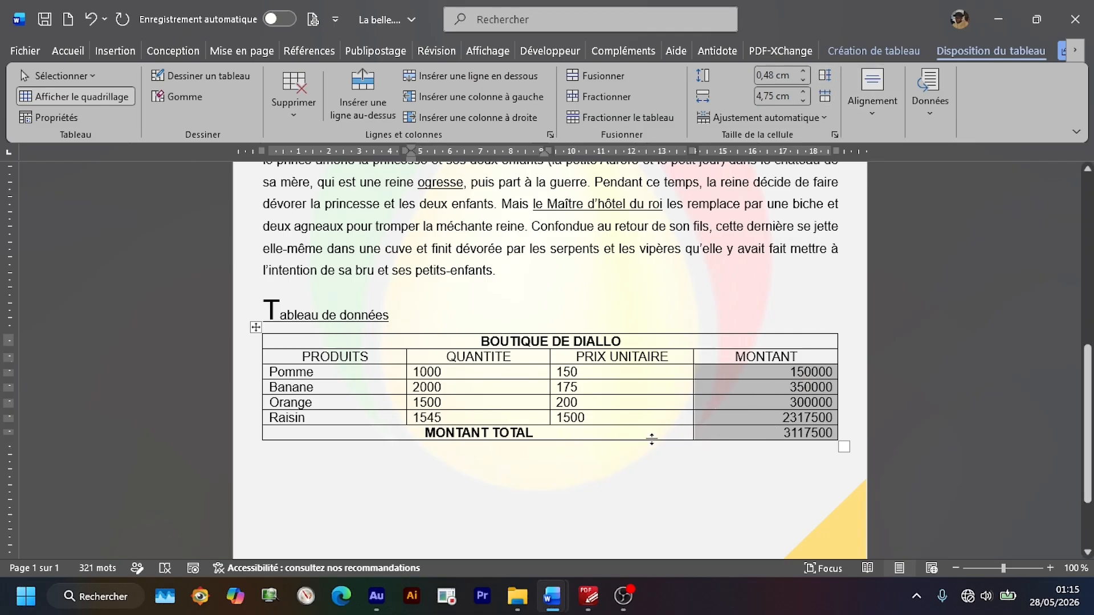
Step: Shade all the MONTANT amounts, including the total, and the MONTANT TOTAL label cell in light pink
drag(771, 376, 772, 437)
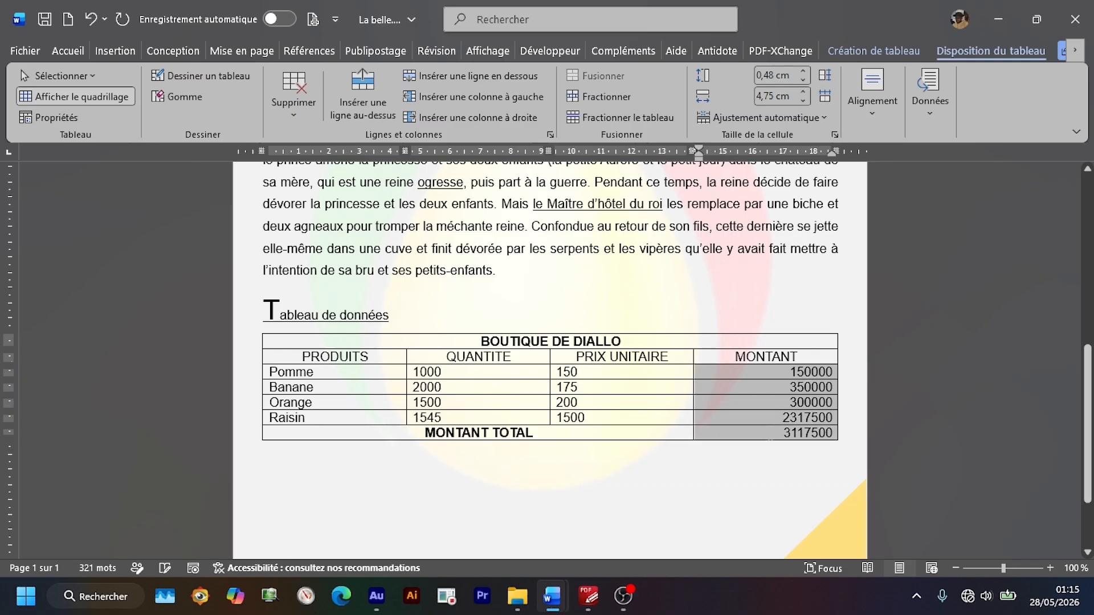
click(68, 50)
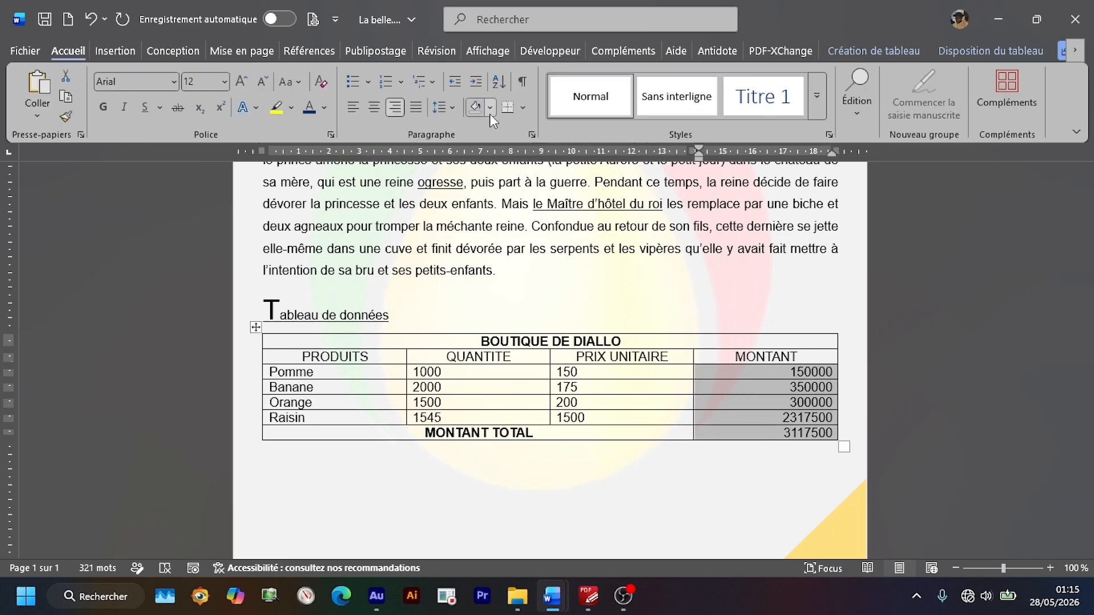
click(490, 108)
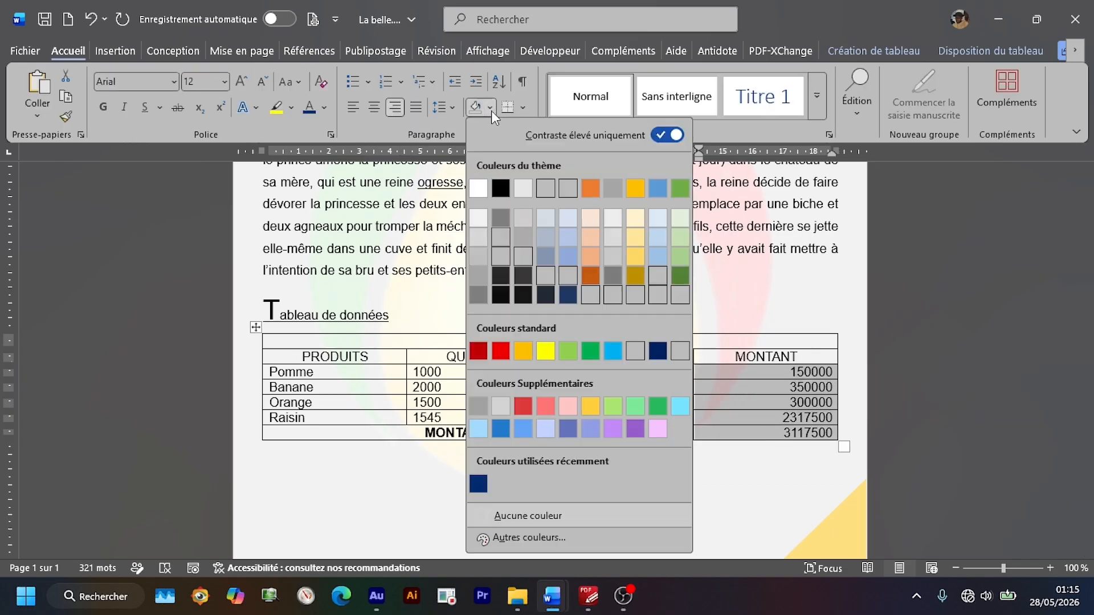
click(566, 406)
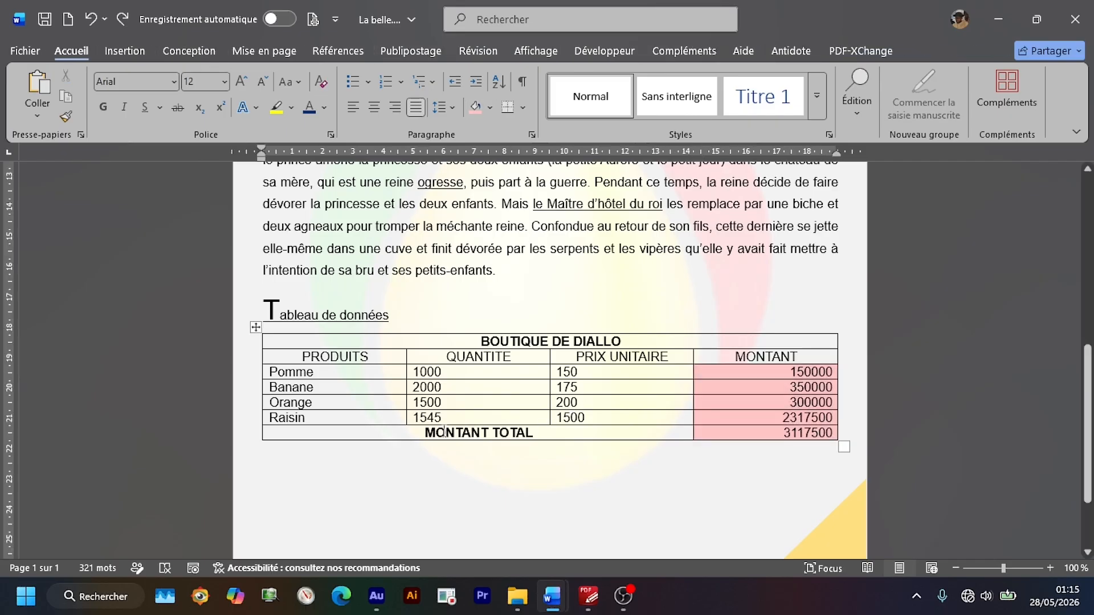
drag(424, 433, 520, 434)
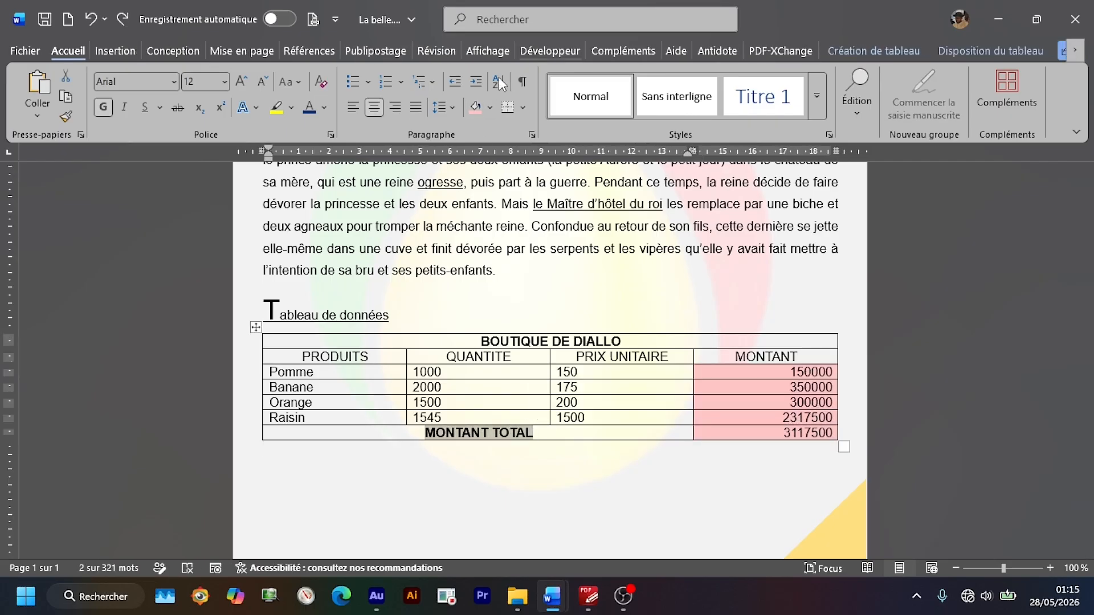
click(475, 108)
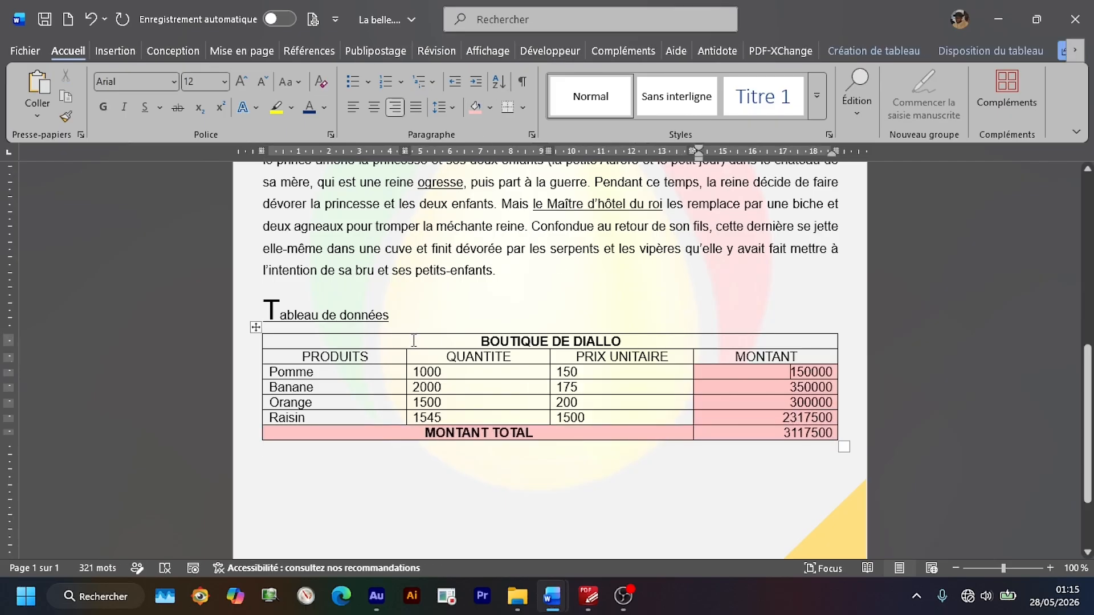
Step: Shade the BOUTIQUE DE DIALLO title row of the table in black
drag(413, 341, 602, 340)
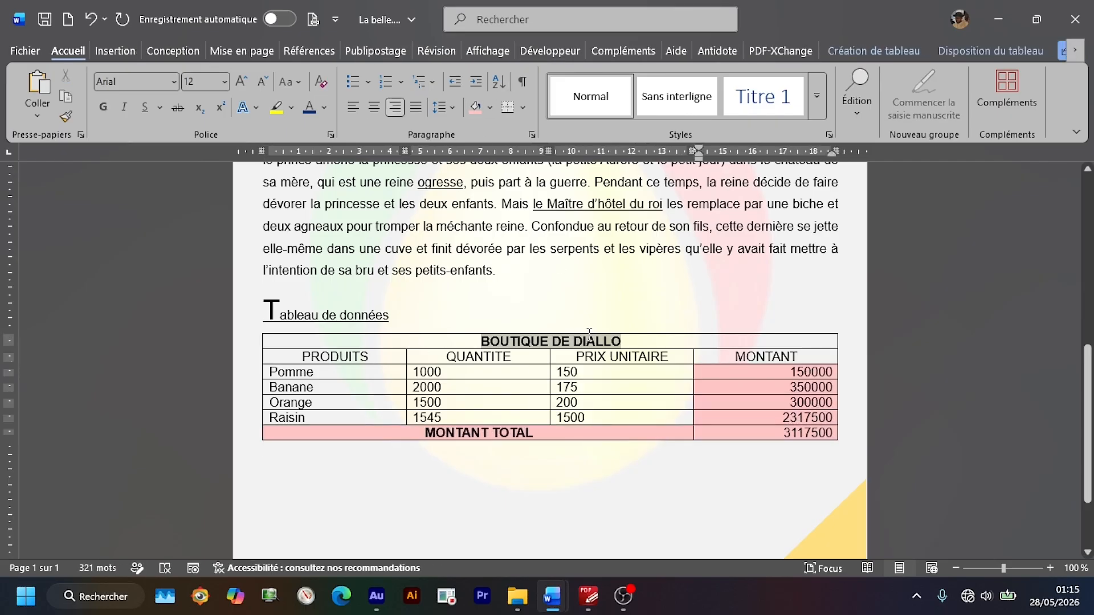
click(494, 108)
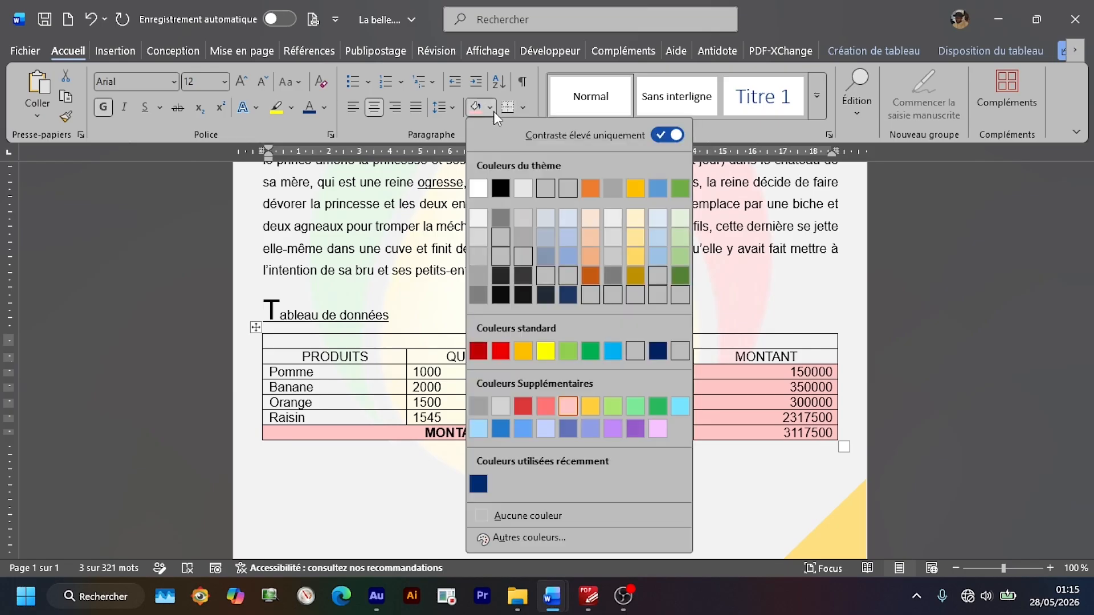
click(501, 188)
Step: Shade the column-heading row from PRODUITS to MONTANT in light grey, using a darker variant of the white theme colour
drag(758, 355, 756, 354)
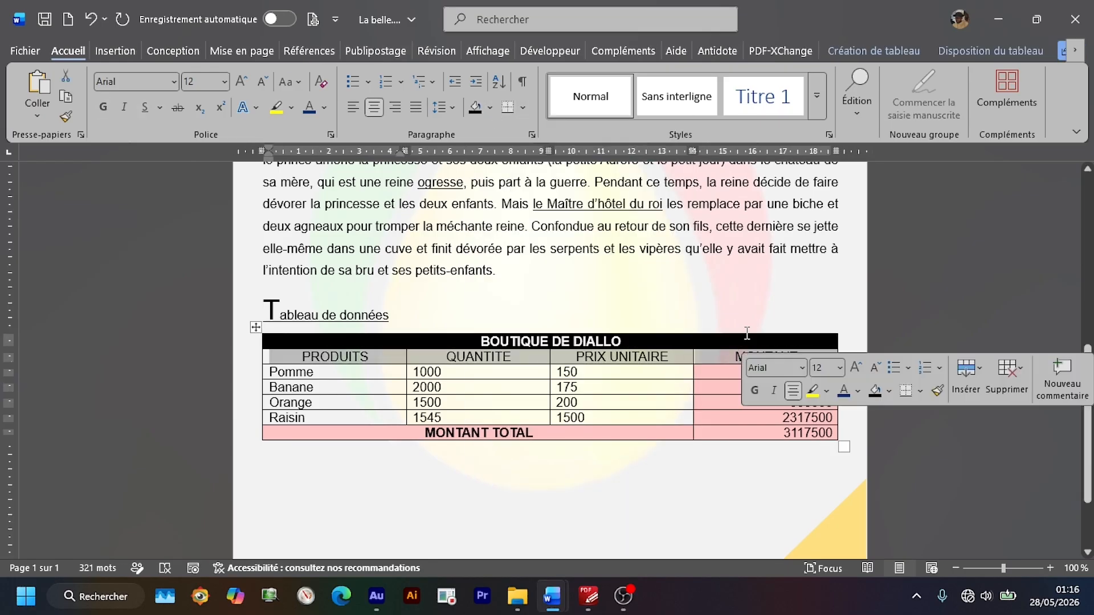
click(489, 110)
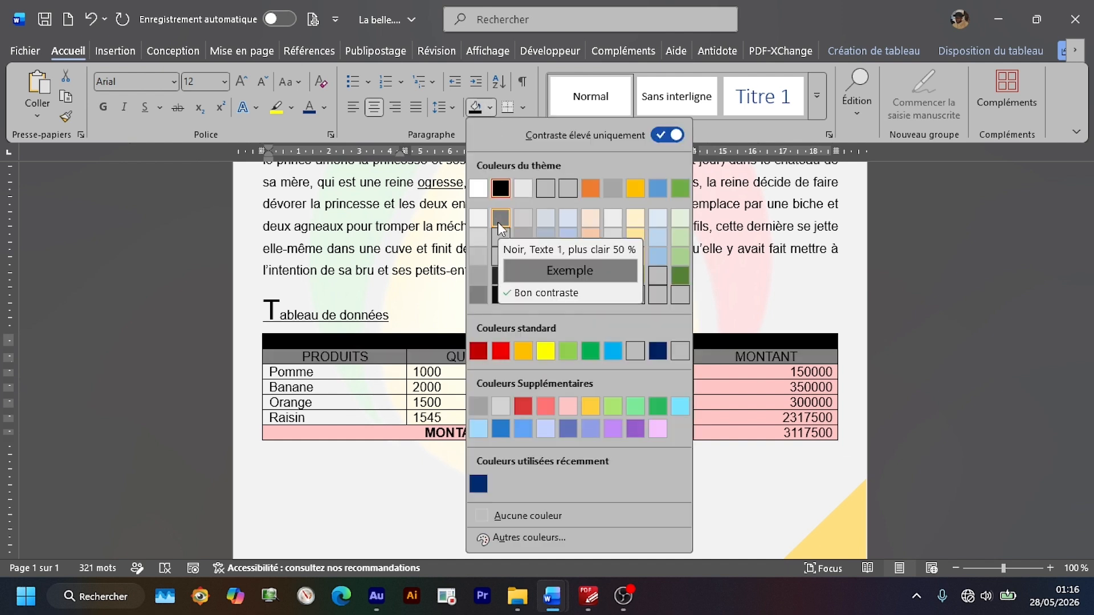
click(499, 224)
click(492, 105)
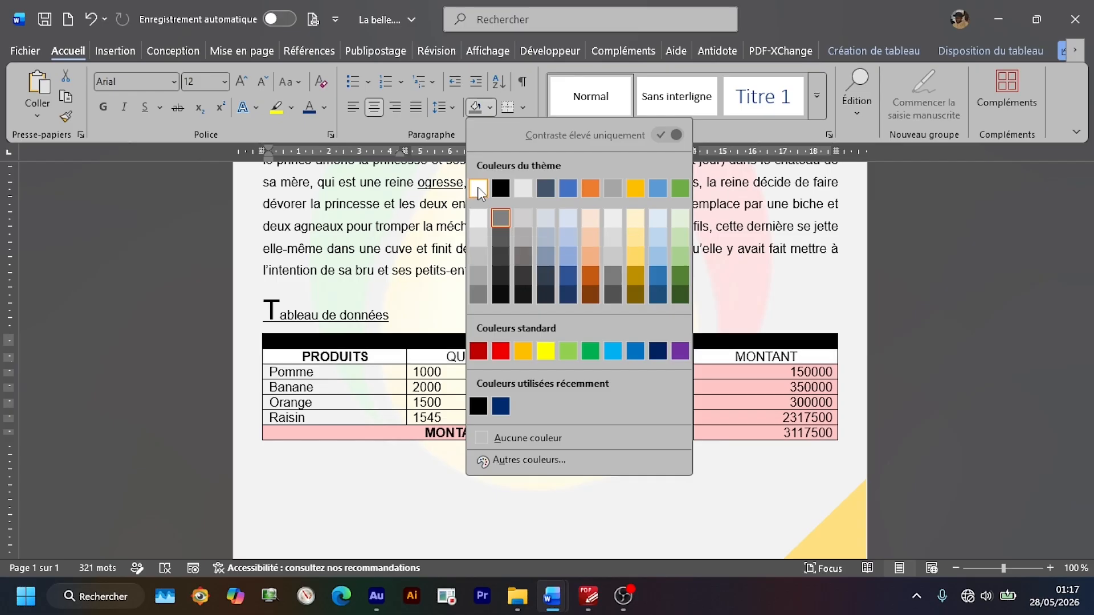
click(477, 240)
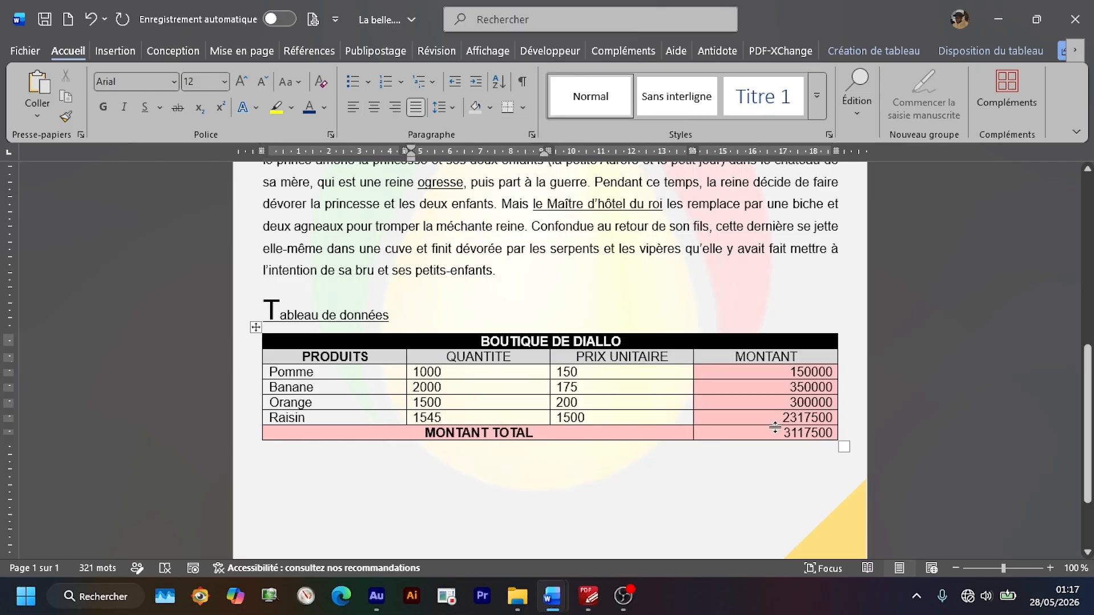